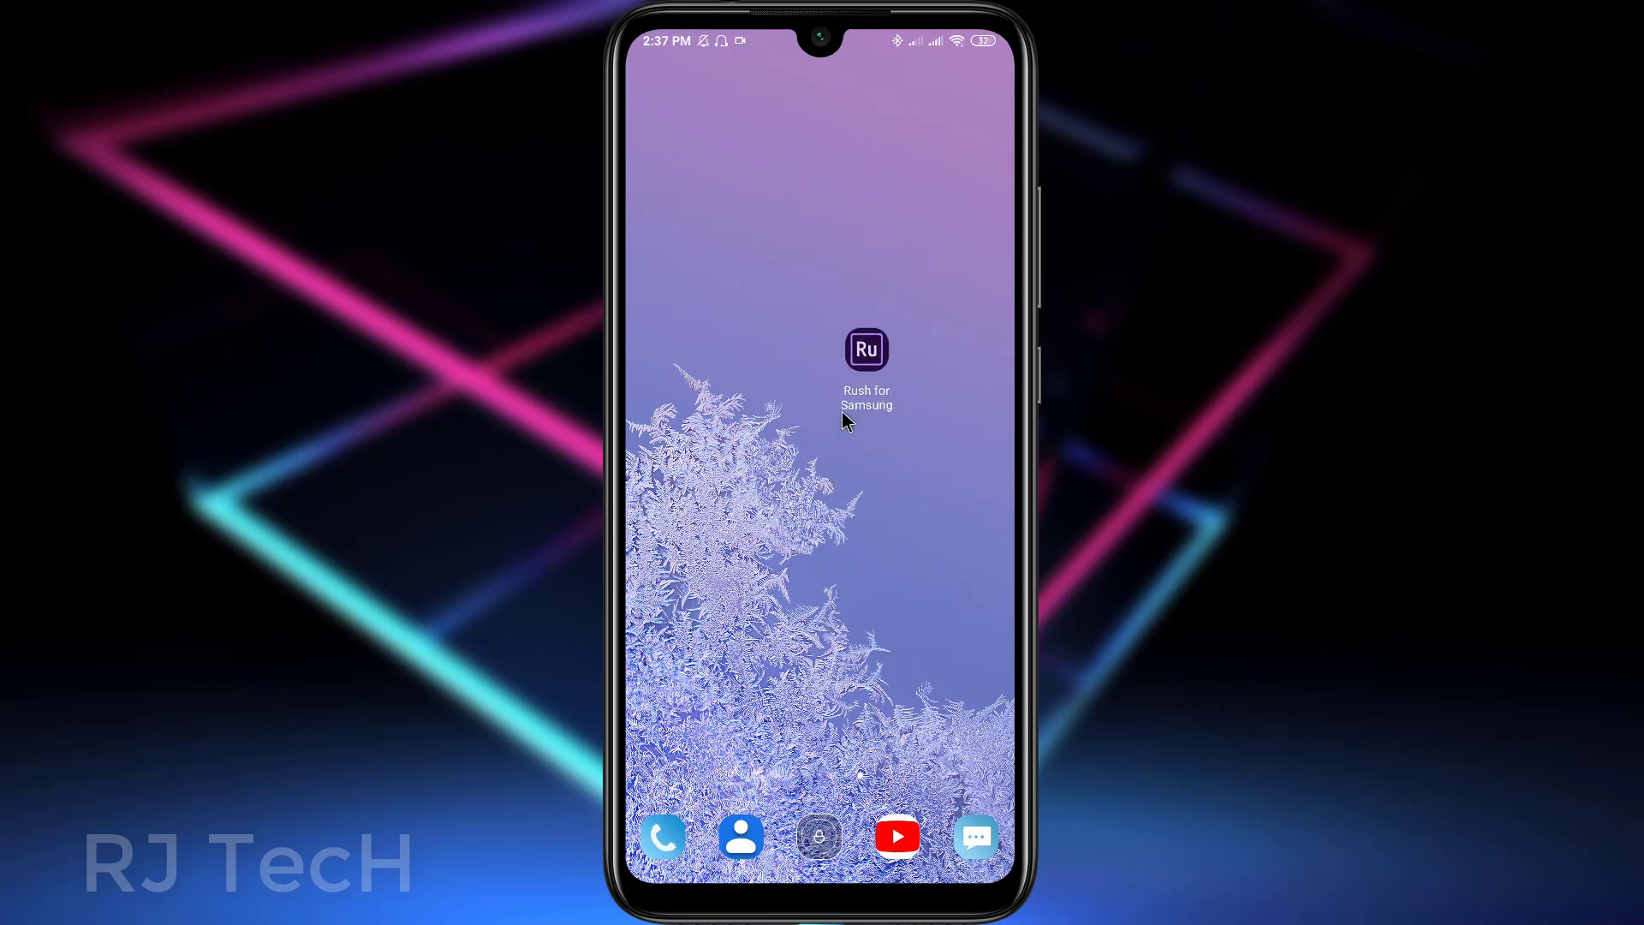
# - Launch Rush for Samsung from the Android home screen to reach the empty Your Projects page
pyautogui.moveTo(861, 364)
pyautogui.mouseDown()
pyautogui.moveTo(789, 374)
pyautogui.moveTo(853, 377)
pyautogui.mouseUp()
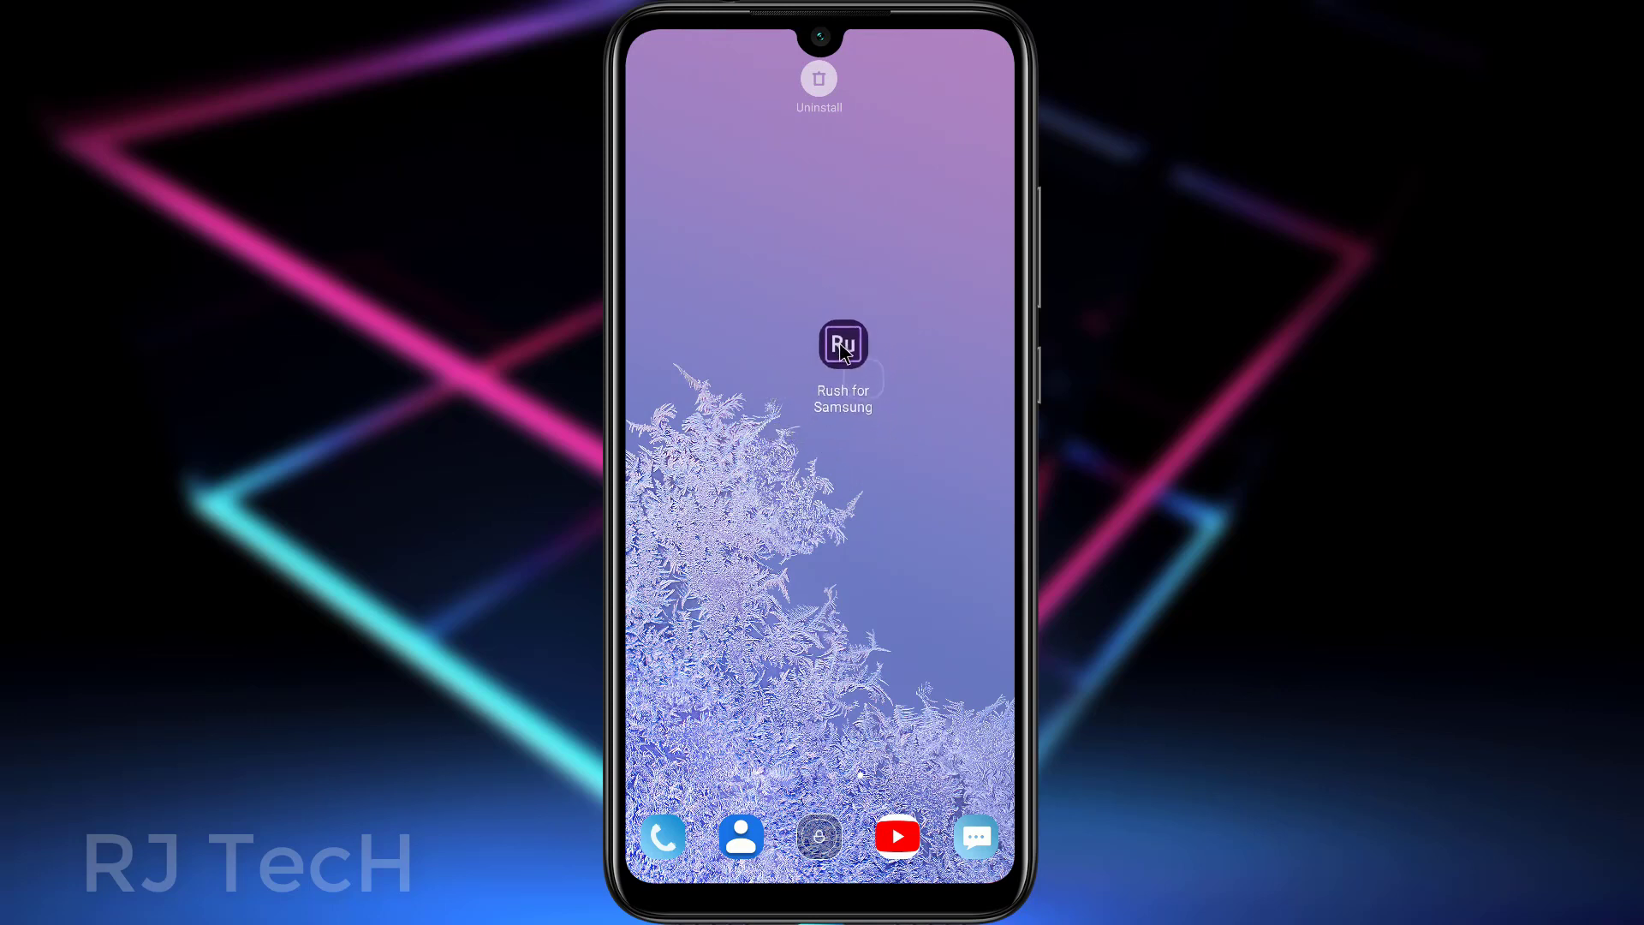
pyautogui.moveTo(854, 377); pyautogui.dragTo(839, 347)
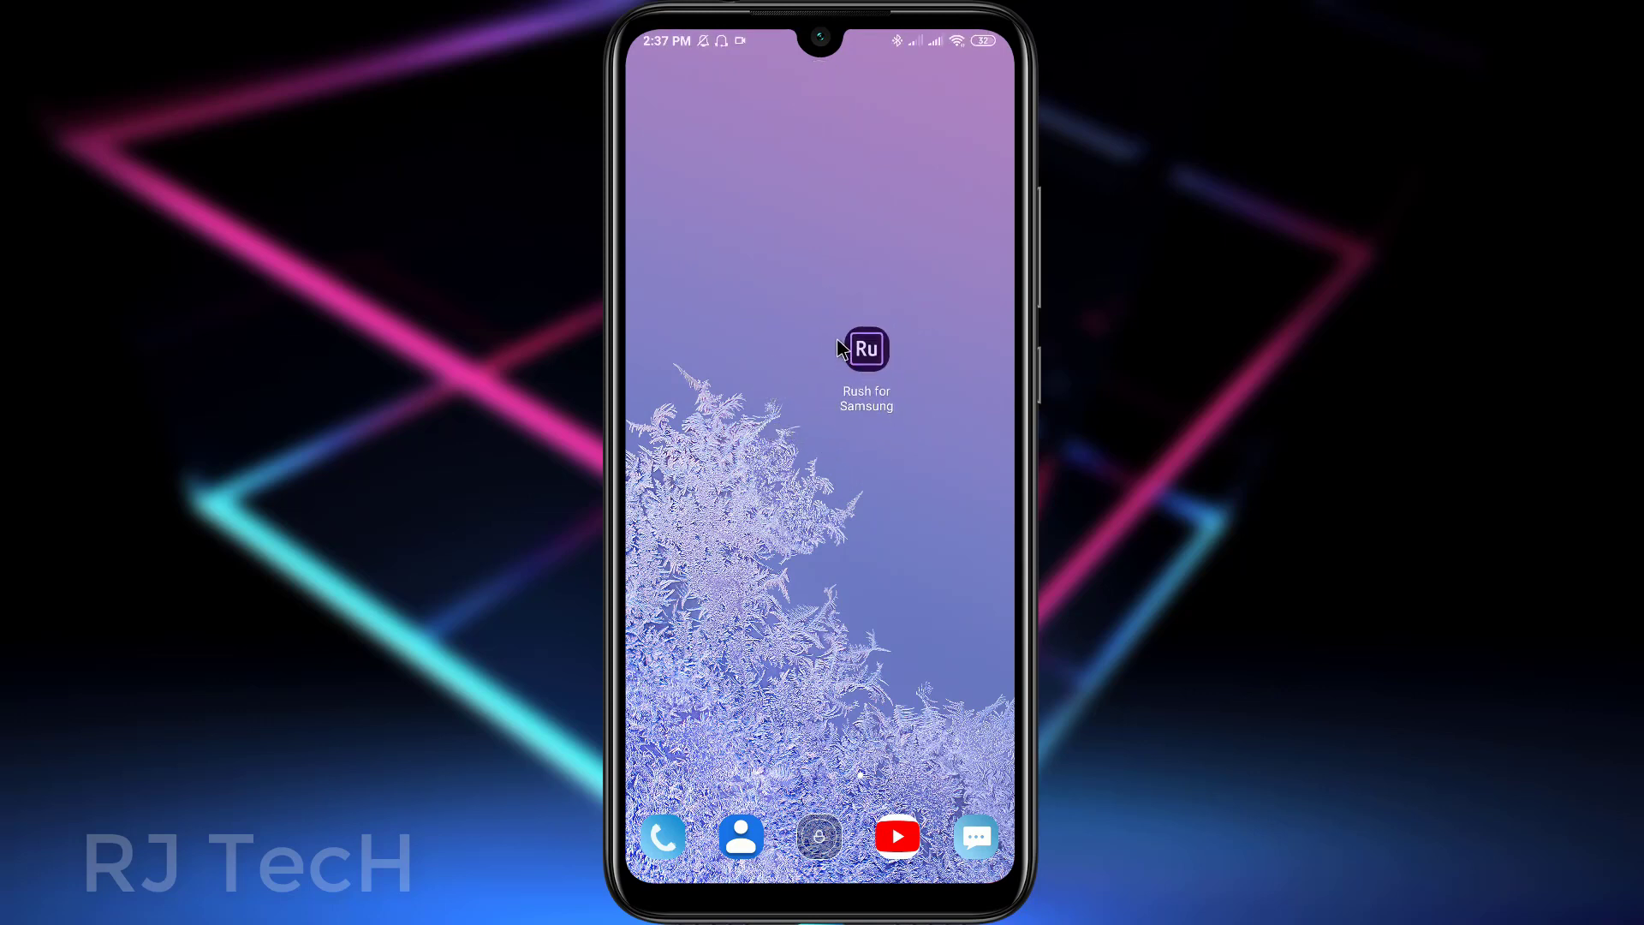
pyautogui.click(875, 358)
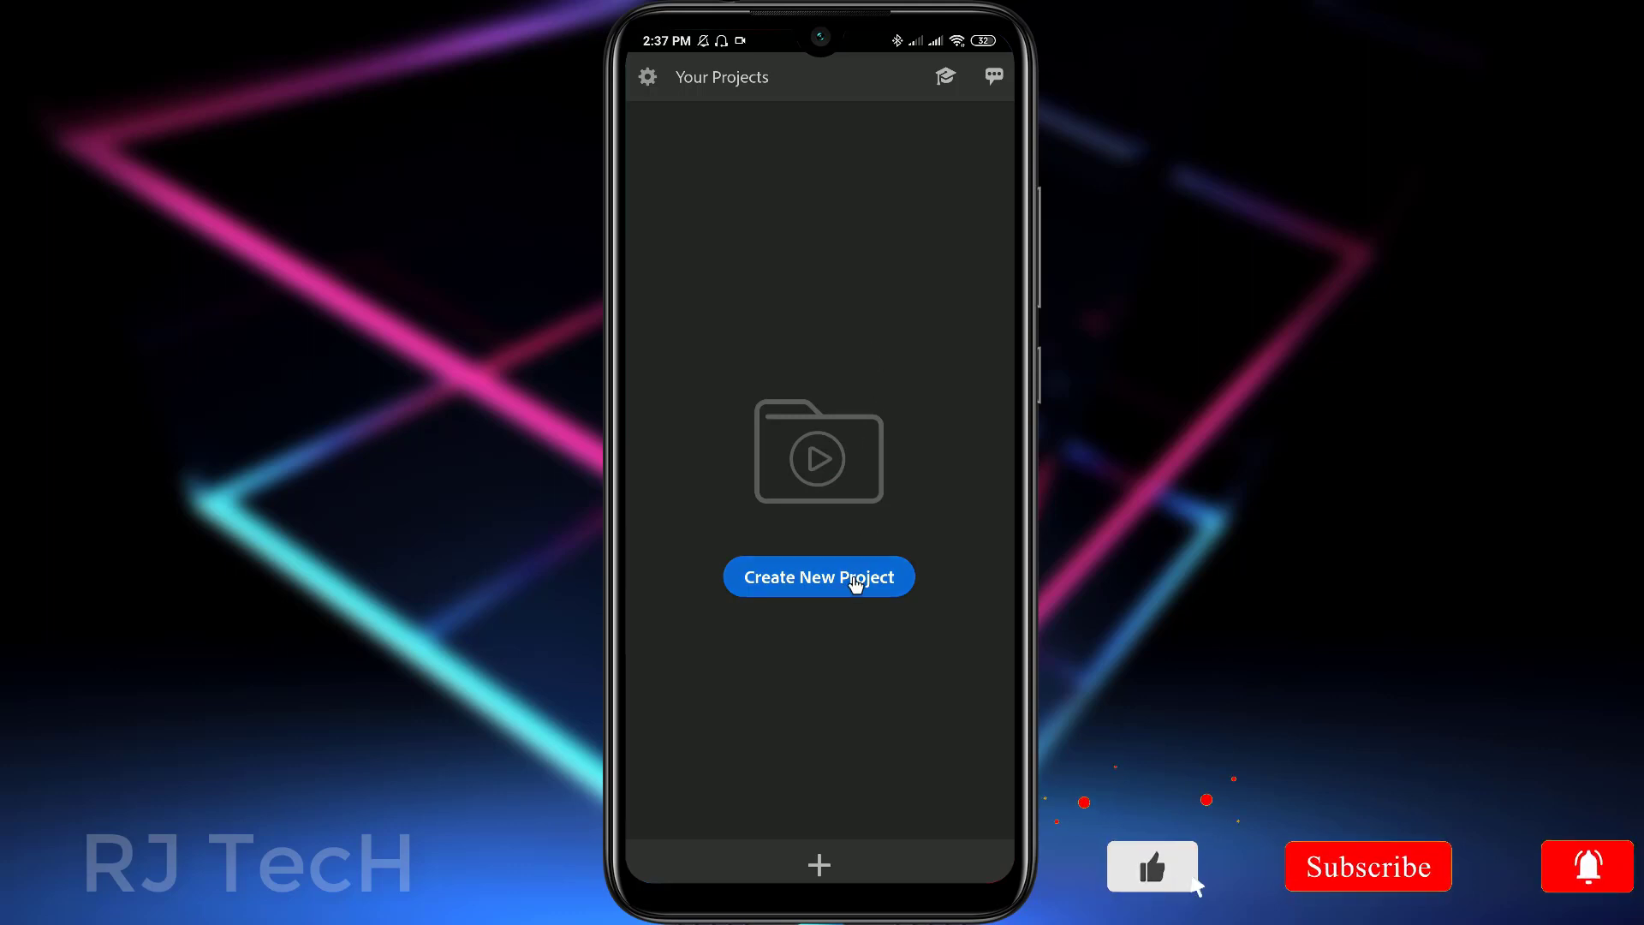
# - Start a new project and browse the phone's Photos and Videos grid
pyautogui.click(839, 581)
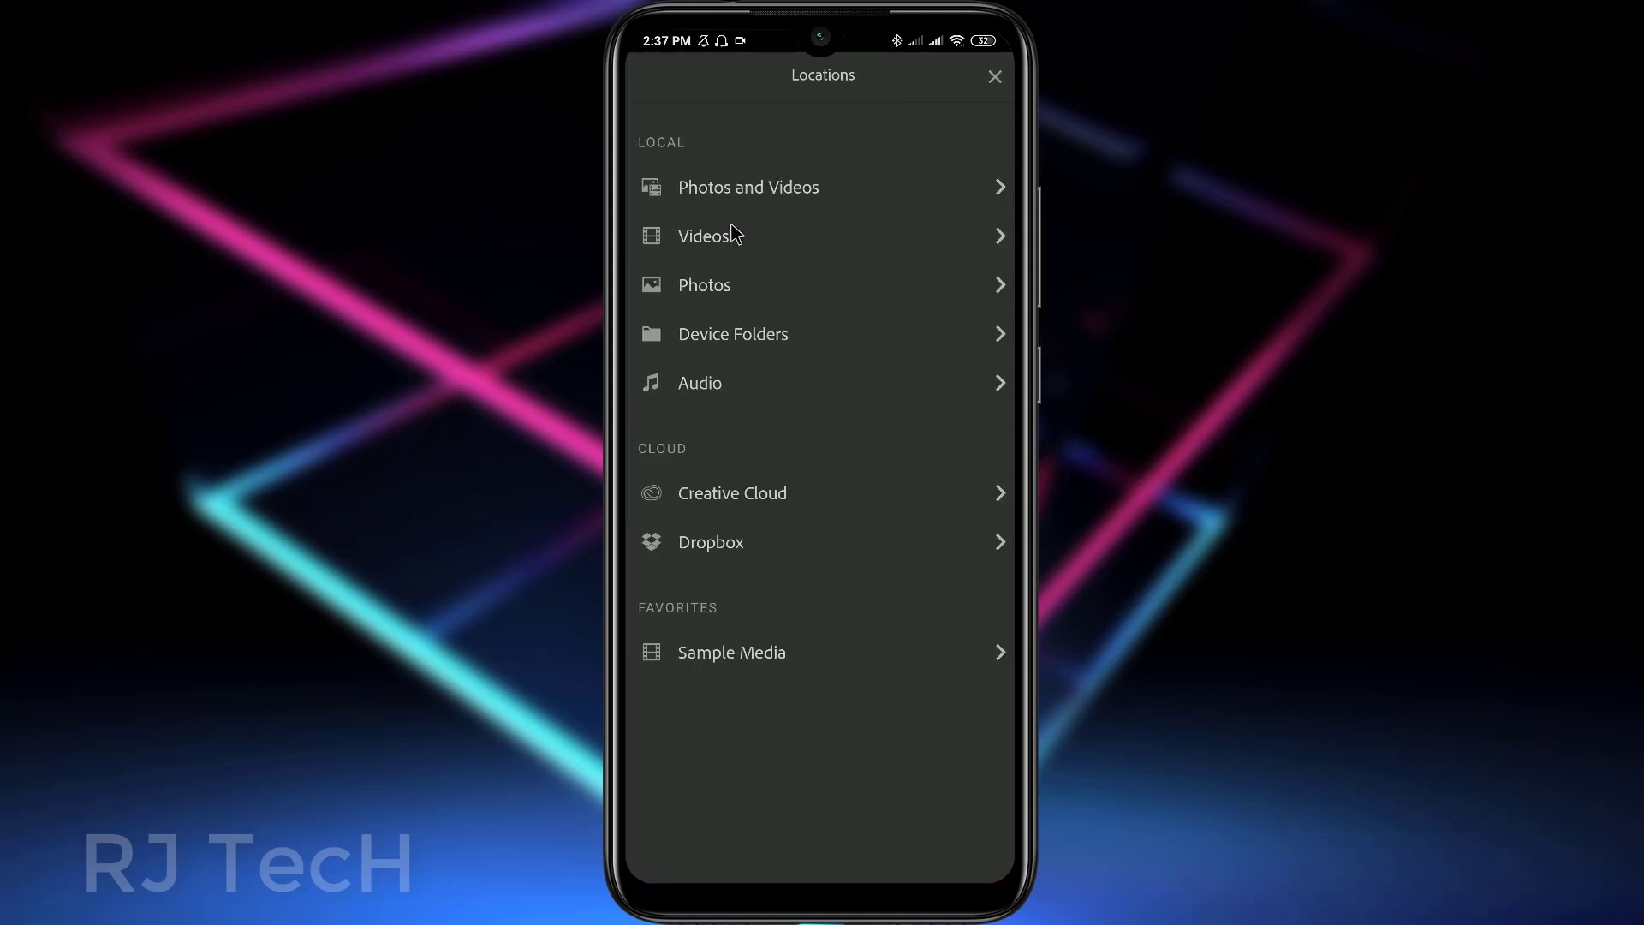
pyautogui.click(762, 189)
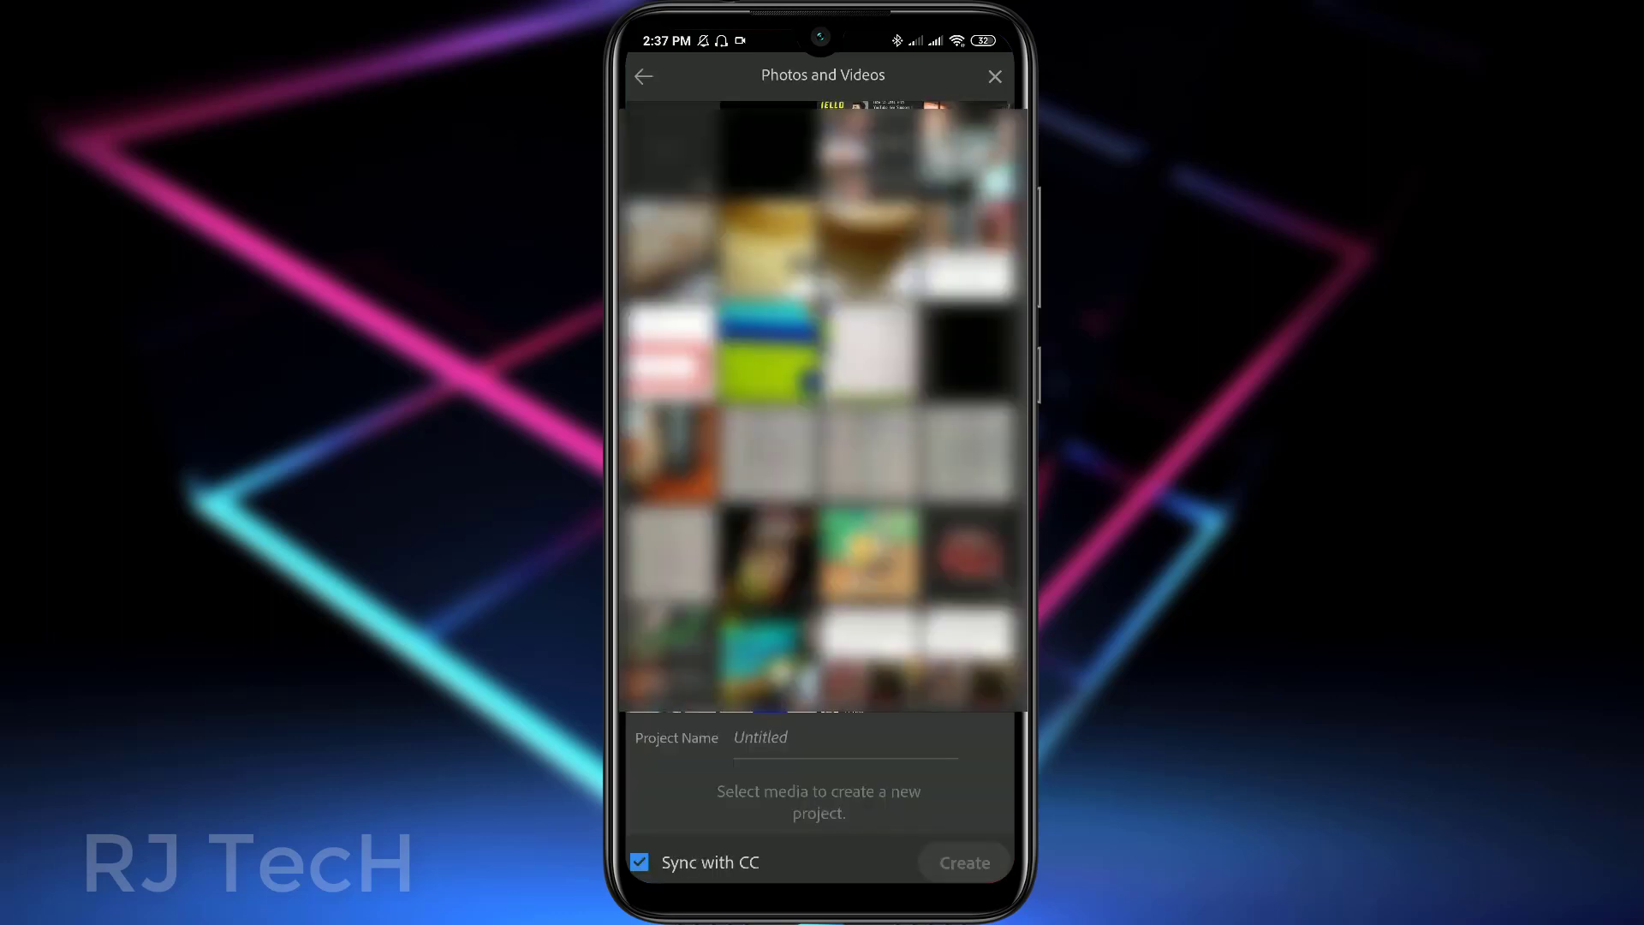
pyautogui.scroll(-3, 822, 407)
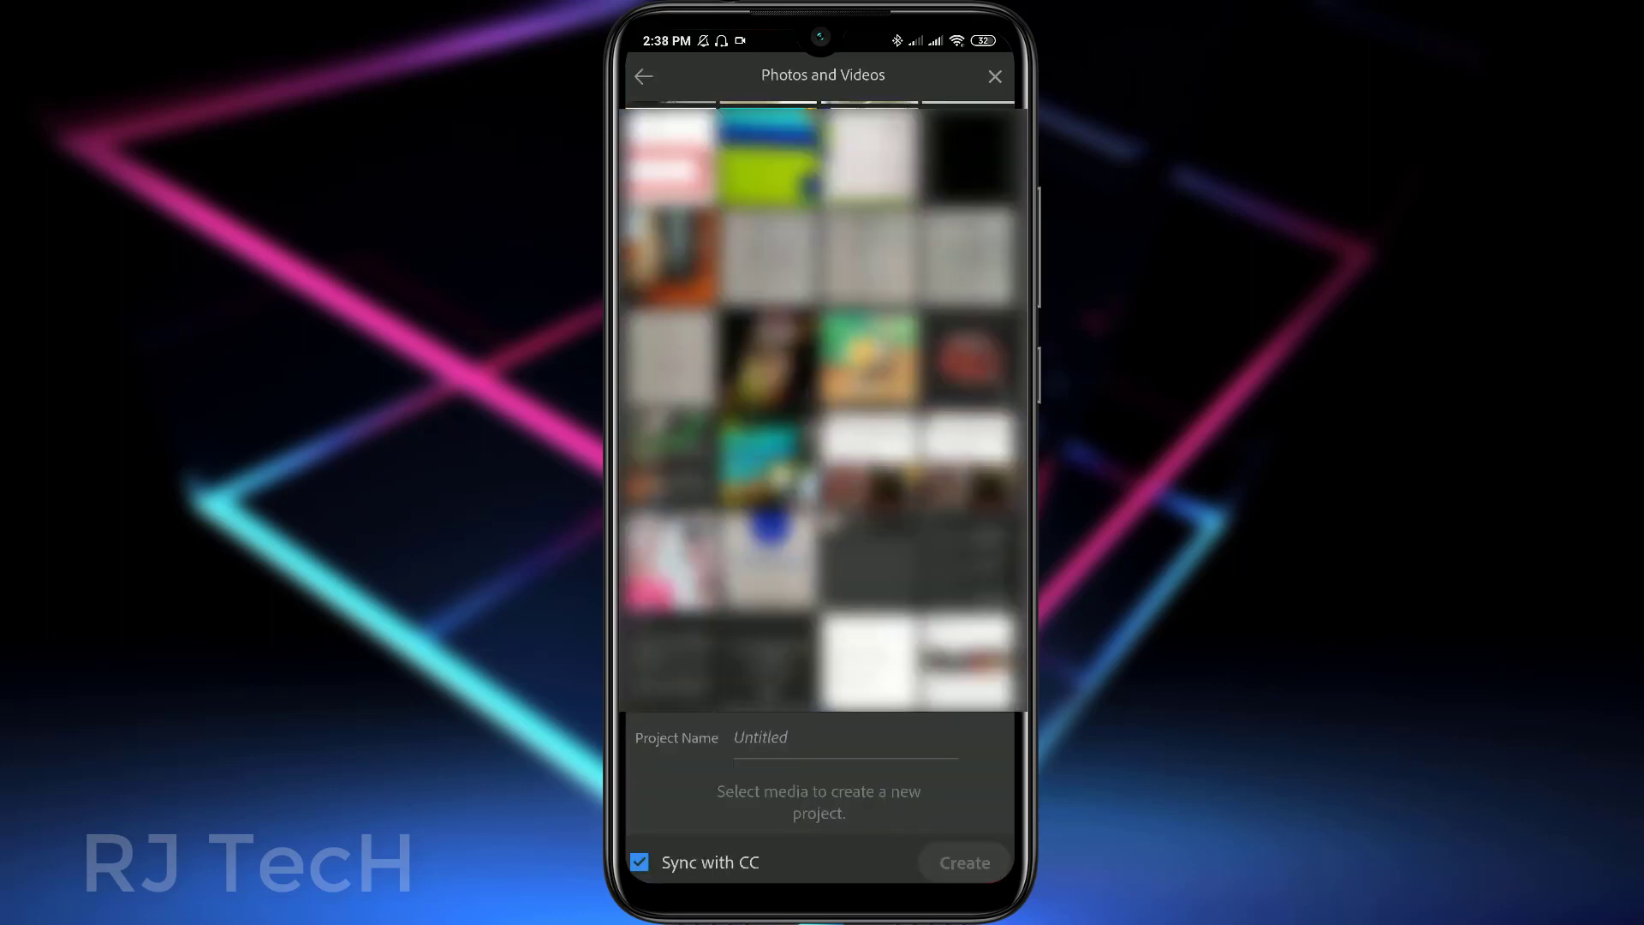
pyautogui.scroll(-3, 822, 406)
pyautogui.scroll(-3, 822, 407)
pyautogui.scroll(-3, 823, 406)
pyautogui.scroll(-3, 822, 407)
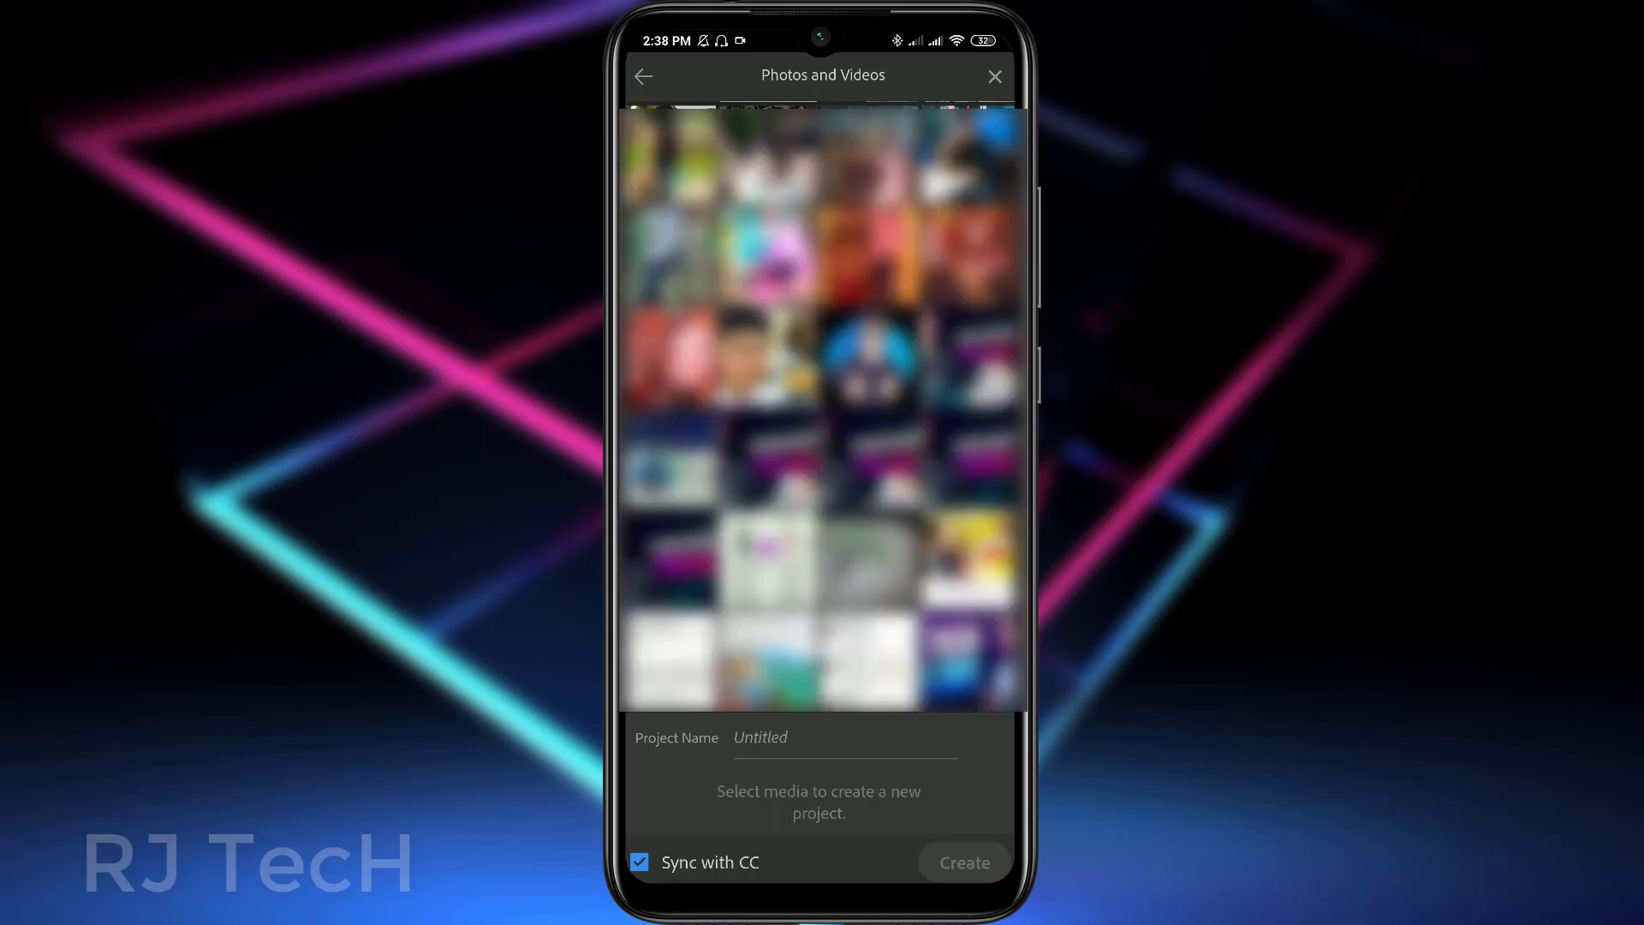
pyautogui.scroll(-3, 822, 407)
pyautogui.scroll(-3, 822, 407)
pyautogui.scroll(-3, 822, 407)
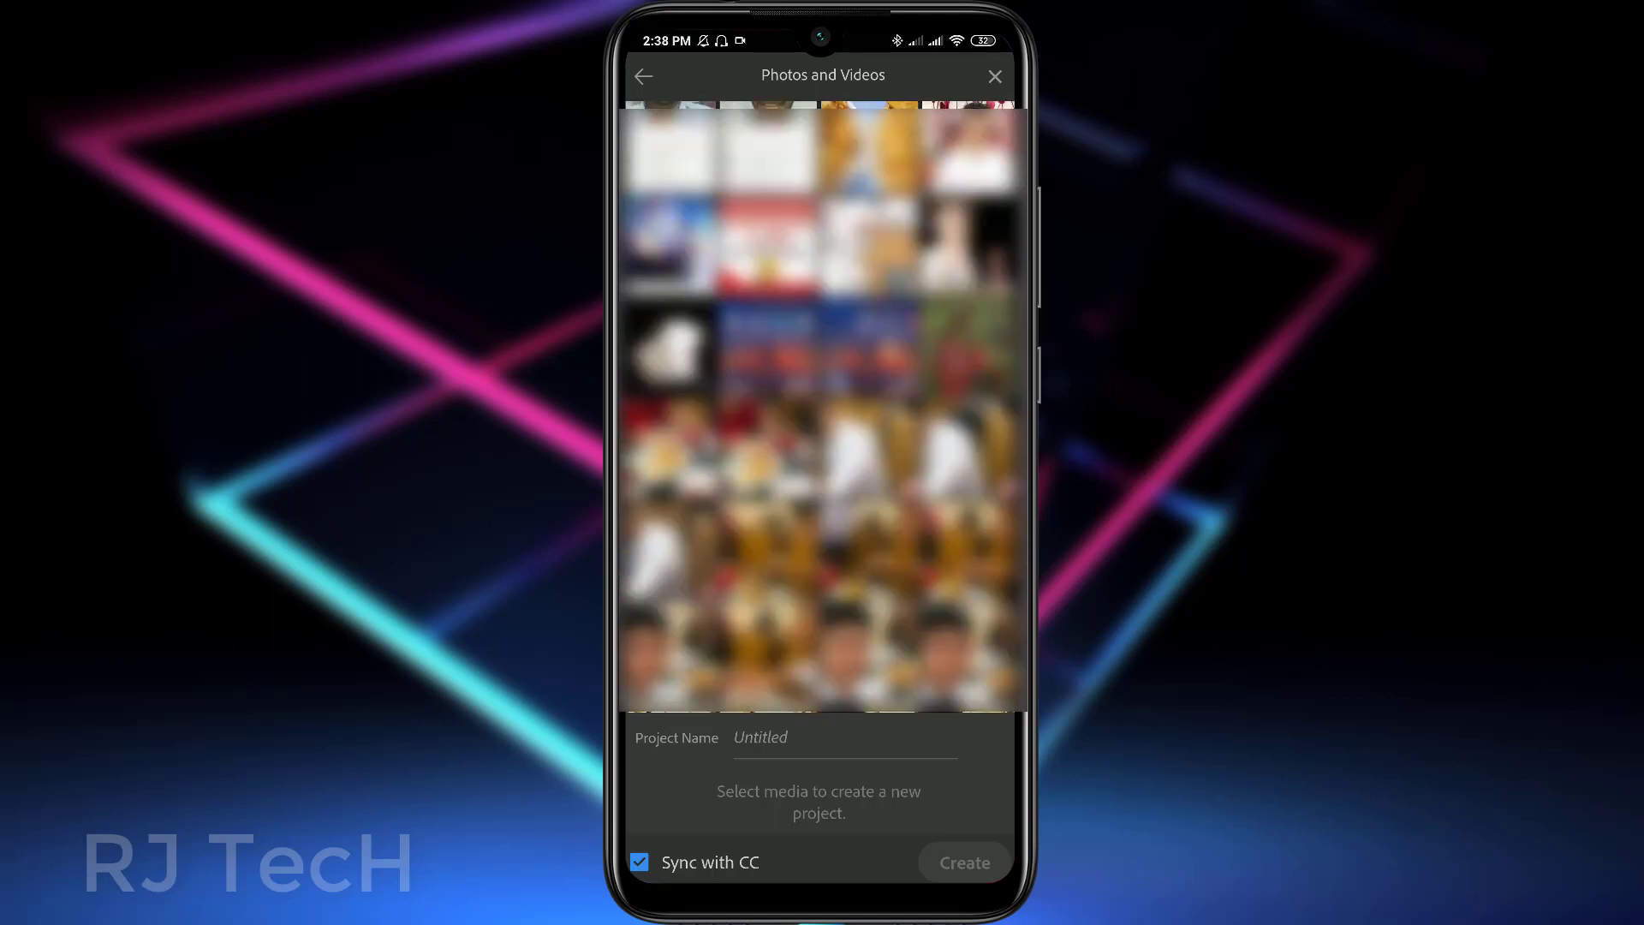
pyautogui.scroll(-3, 822, 407)
pyautogui.scroll(-5, 822, 407)
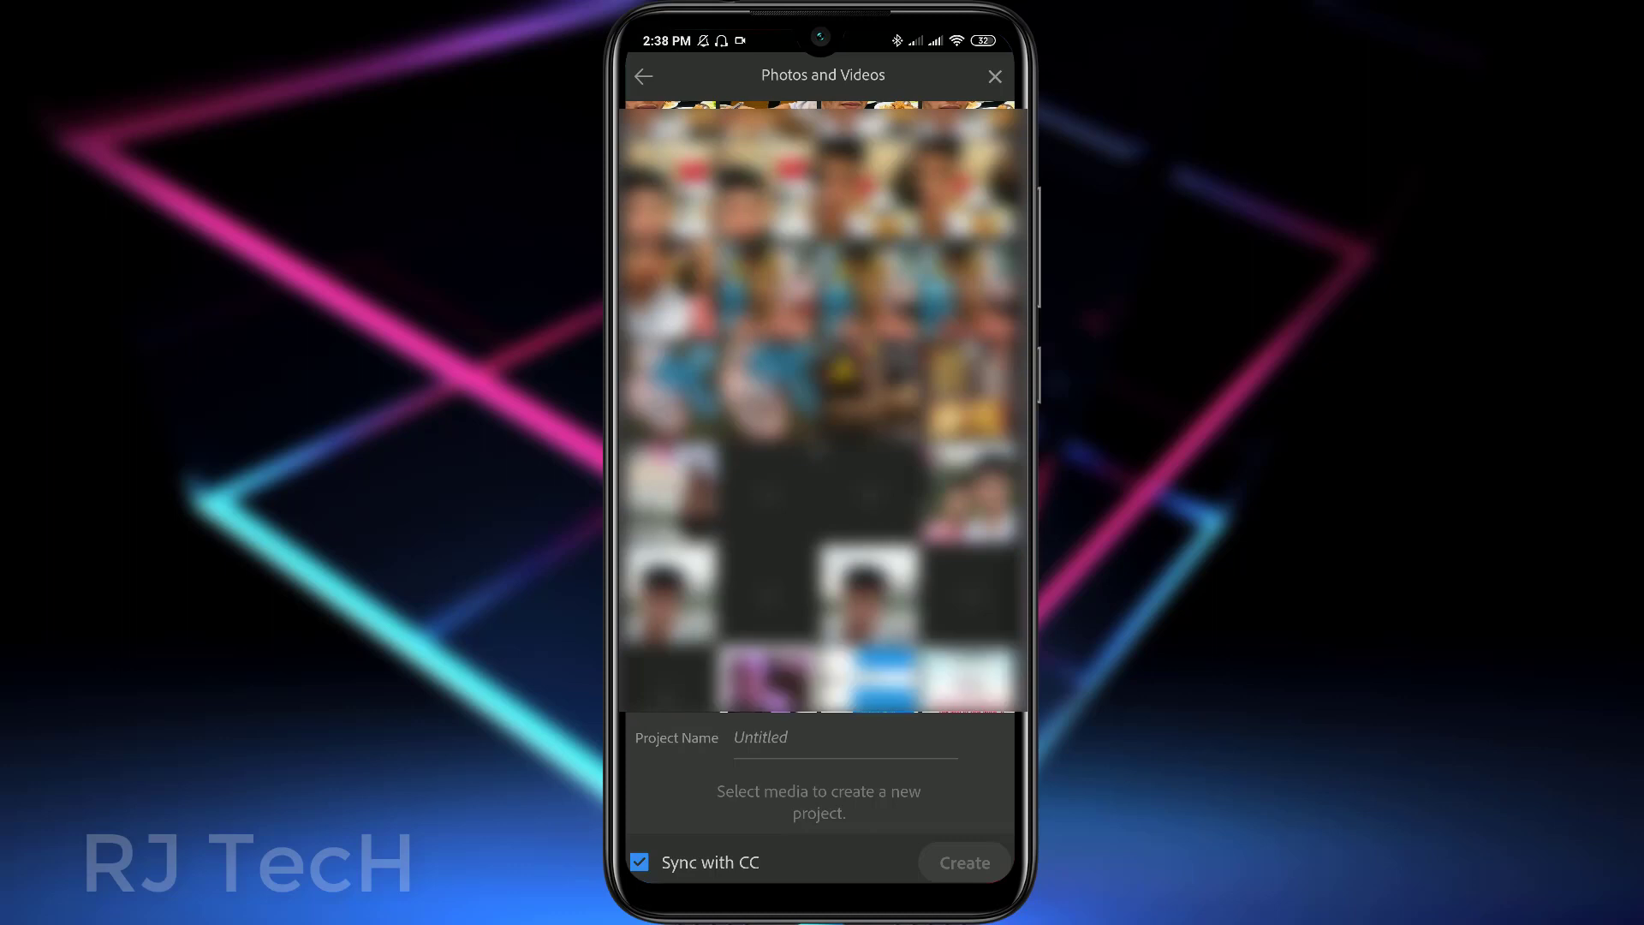
pyautogui.scroll(5, 822, 407)
pyautogui.scroll(5, 822, 407)
# - Select one video thumbnail and create the project from it
pyautogui.click(768, 296)
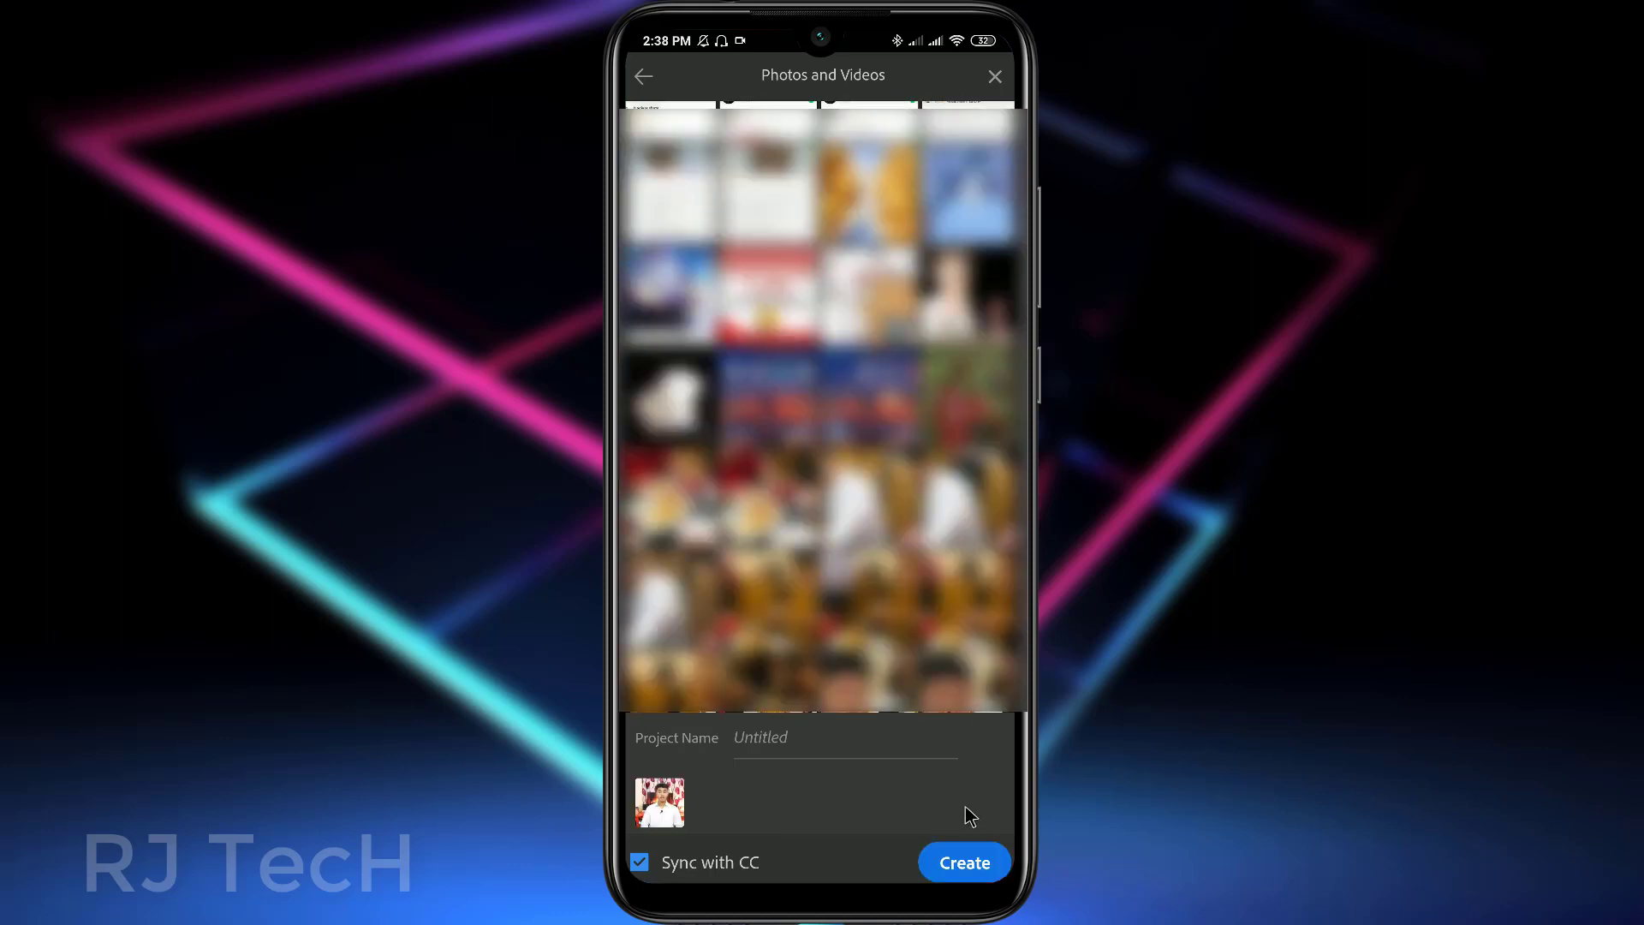
pyautogui.click(969, 859)
pyautogui.click(964, 865)
# - Create Sequence 01, expand its track rows, and align the clip with the playhead at 00:00
pyautogui.click(962, 863)
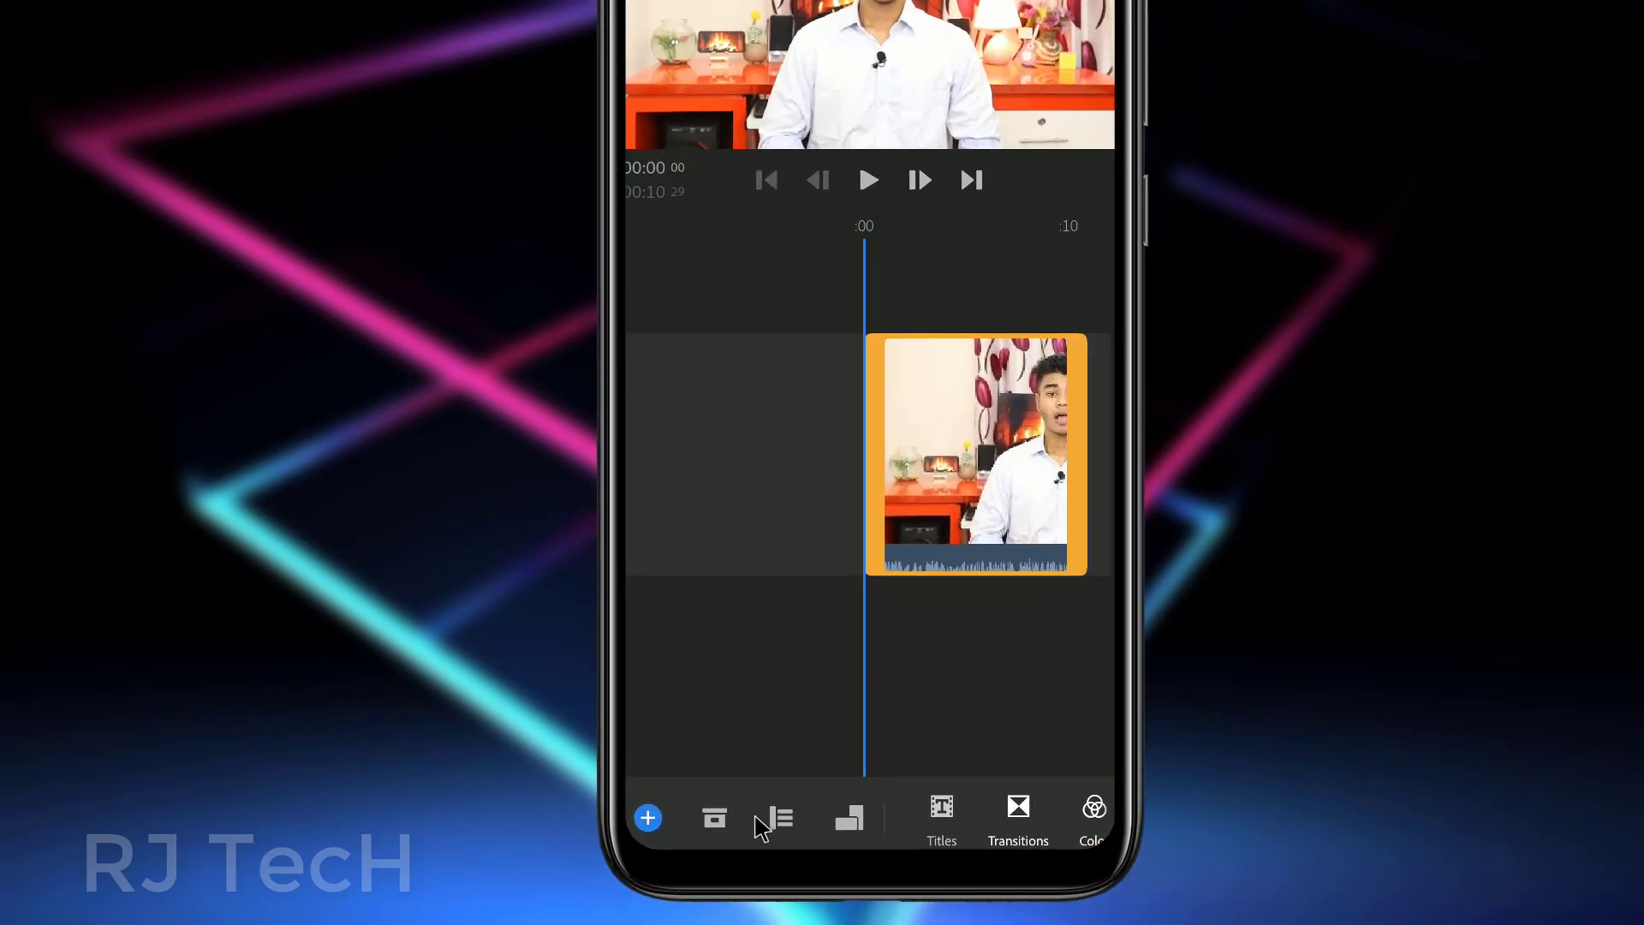
pyautogui.click(780, 820)
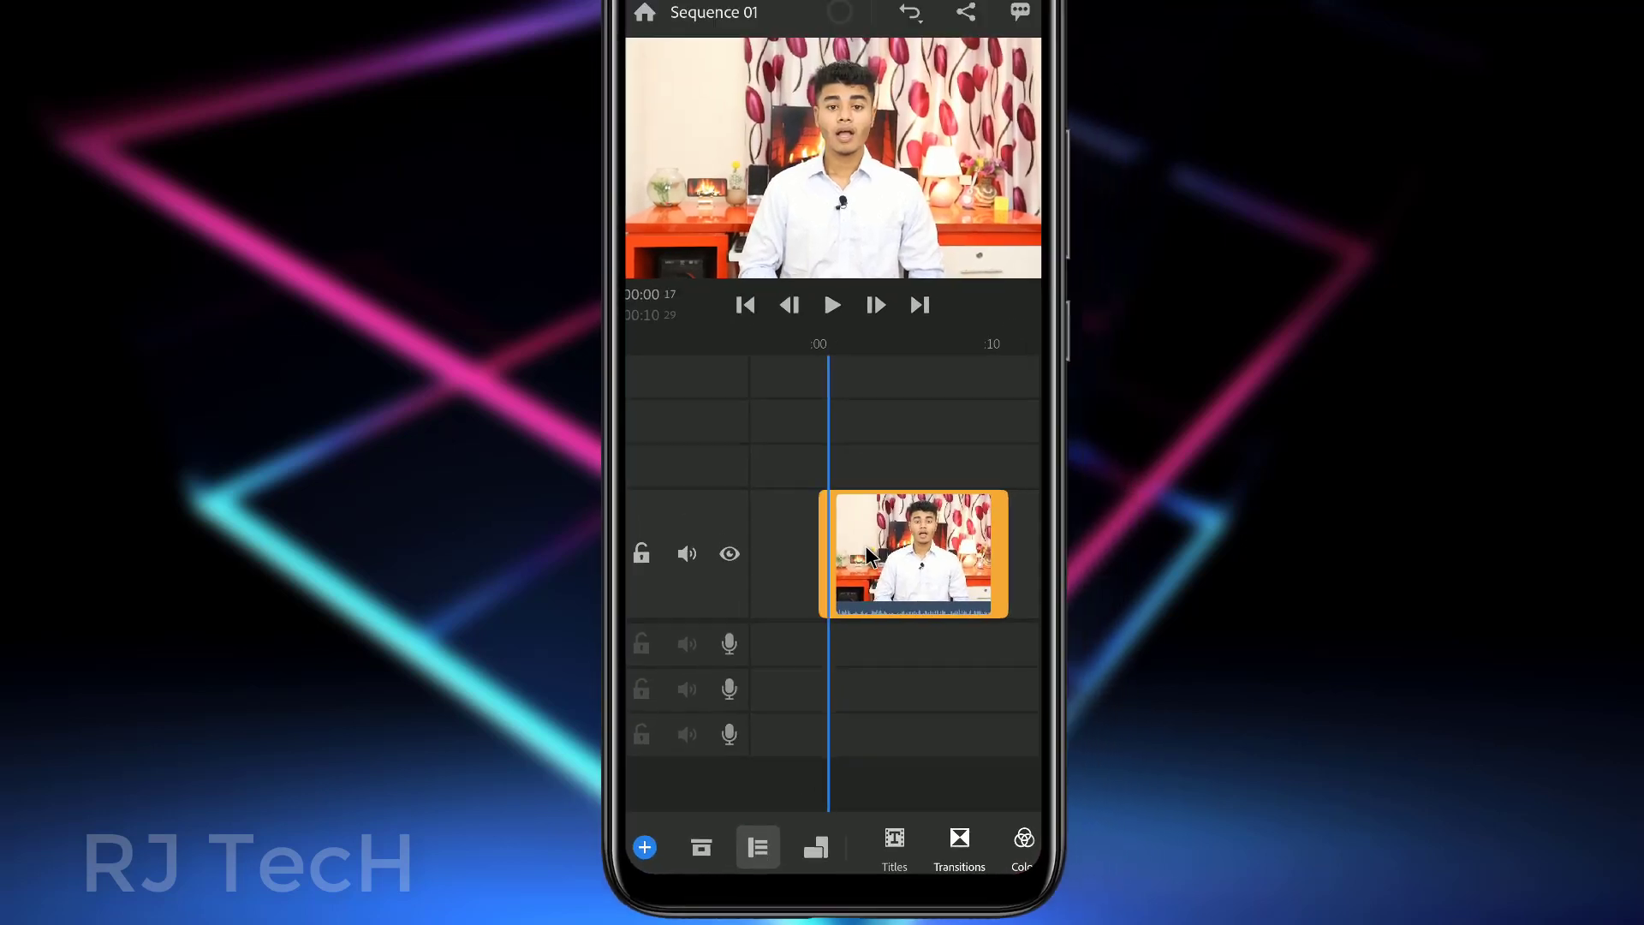
pyautogui.moveTo(899, 459)
pyautogui.mouseDown()
pyautogui.moveTo(800, 582)
pyautogui.moveTo(830, 581)
pyautogui.mouseUp()
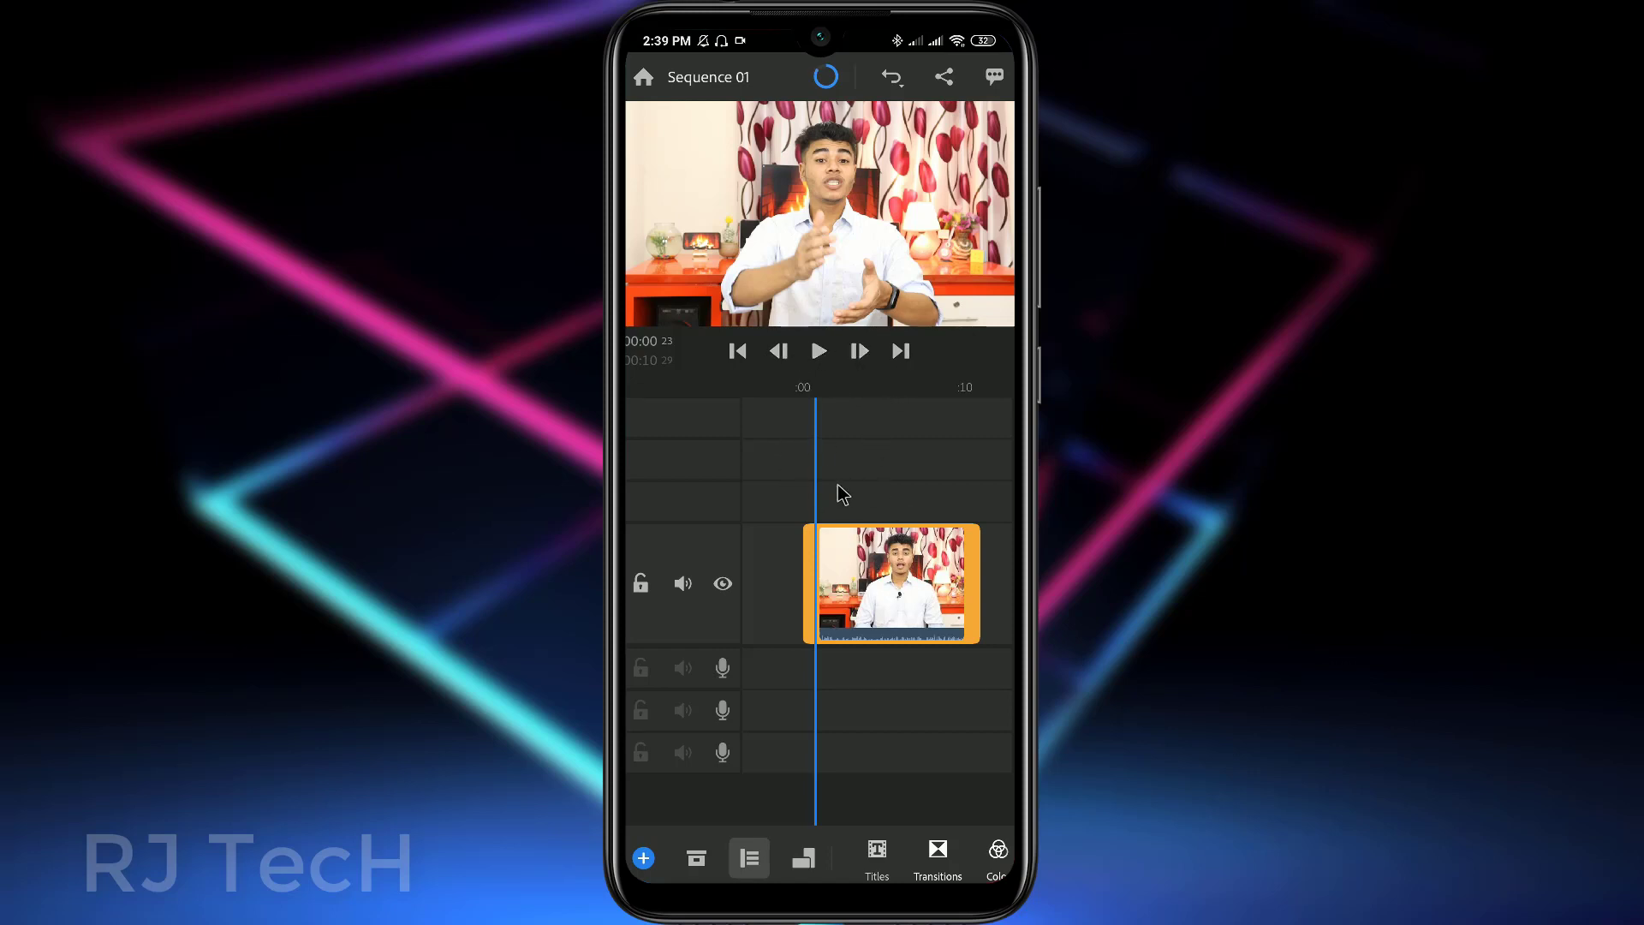
pyautogui.moveTo(943, 853); pyautogui.dragTo(834, 865)
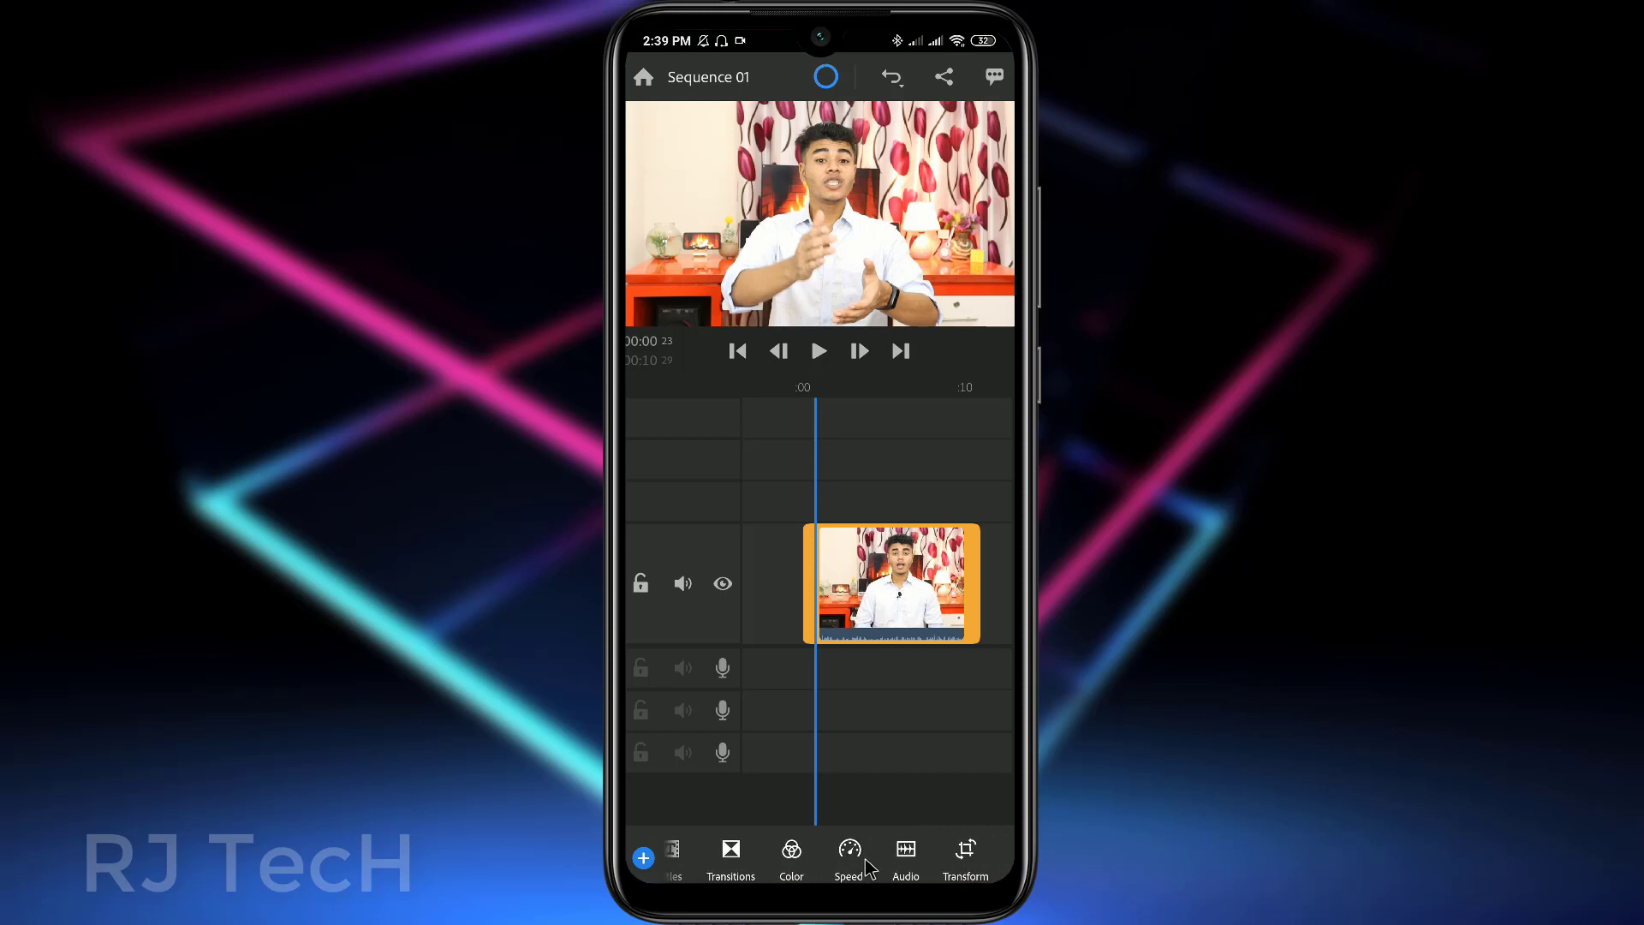
pyautogui.moveTo(940, 861)
pyautogui.mouseDown()
pyautogui.moveTo(796, 863)
pyautogui.moveTo(998, 792)
pyautogui.mouseUp()
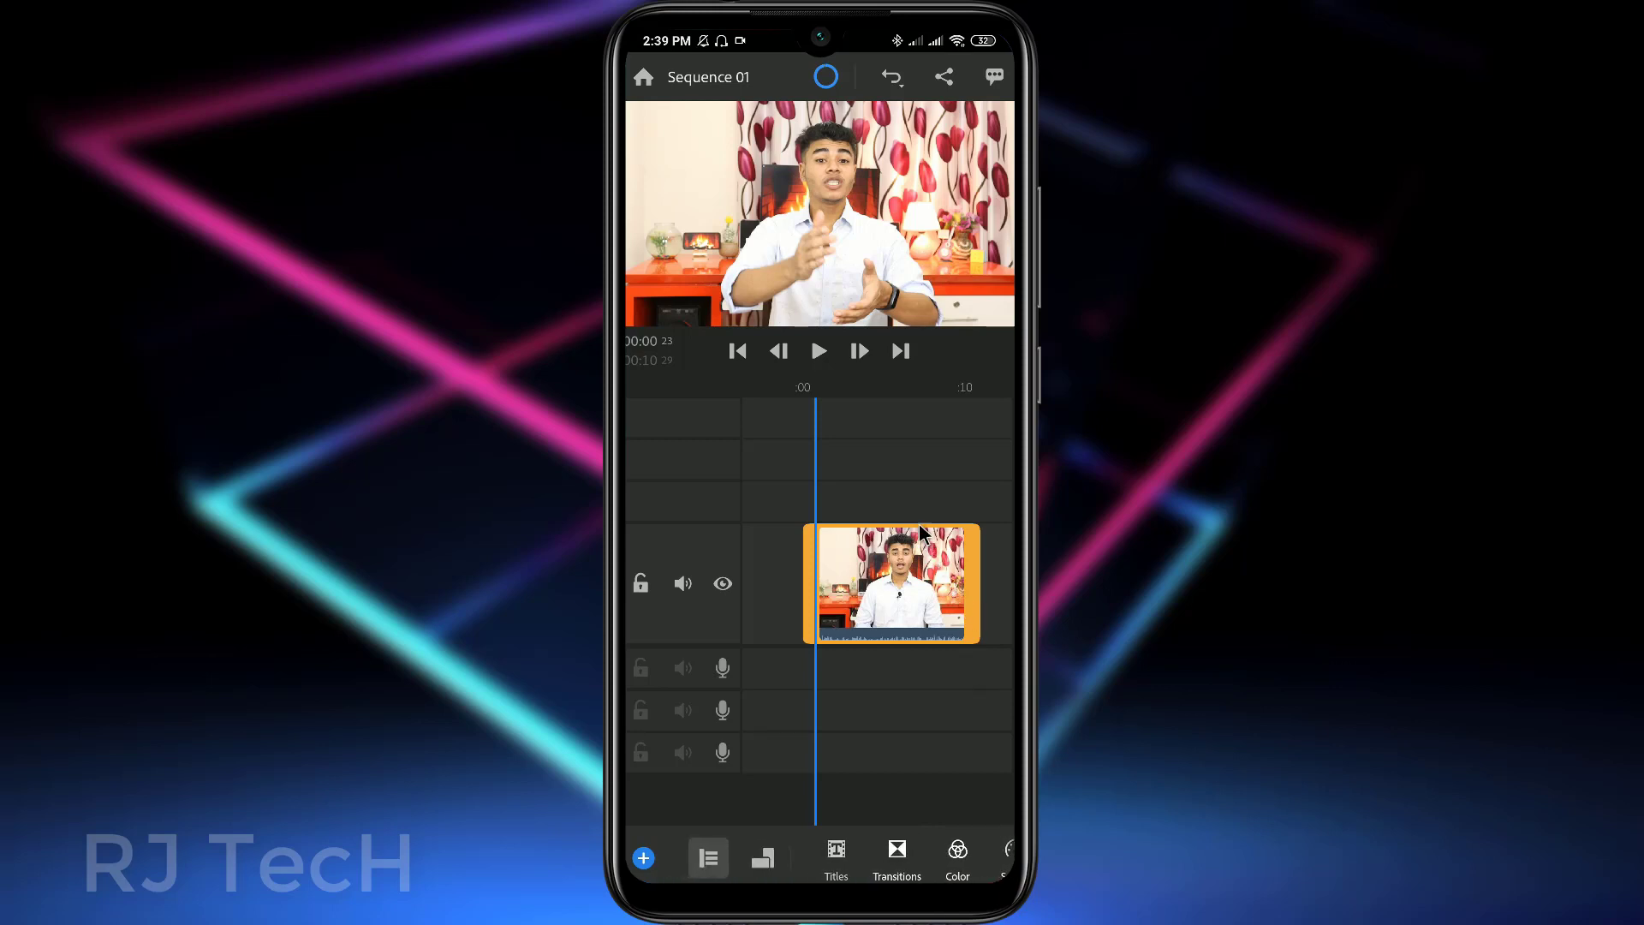
pyautogui.moveTo(875, 565); pyautogui.dragTo(888, 565)
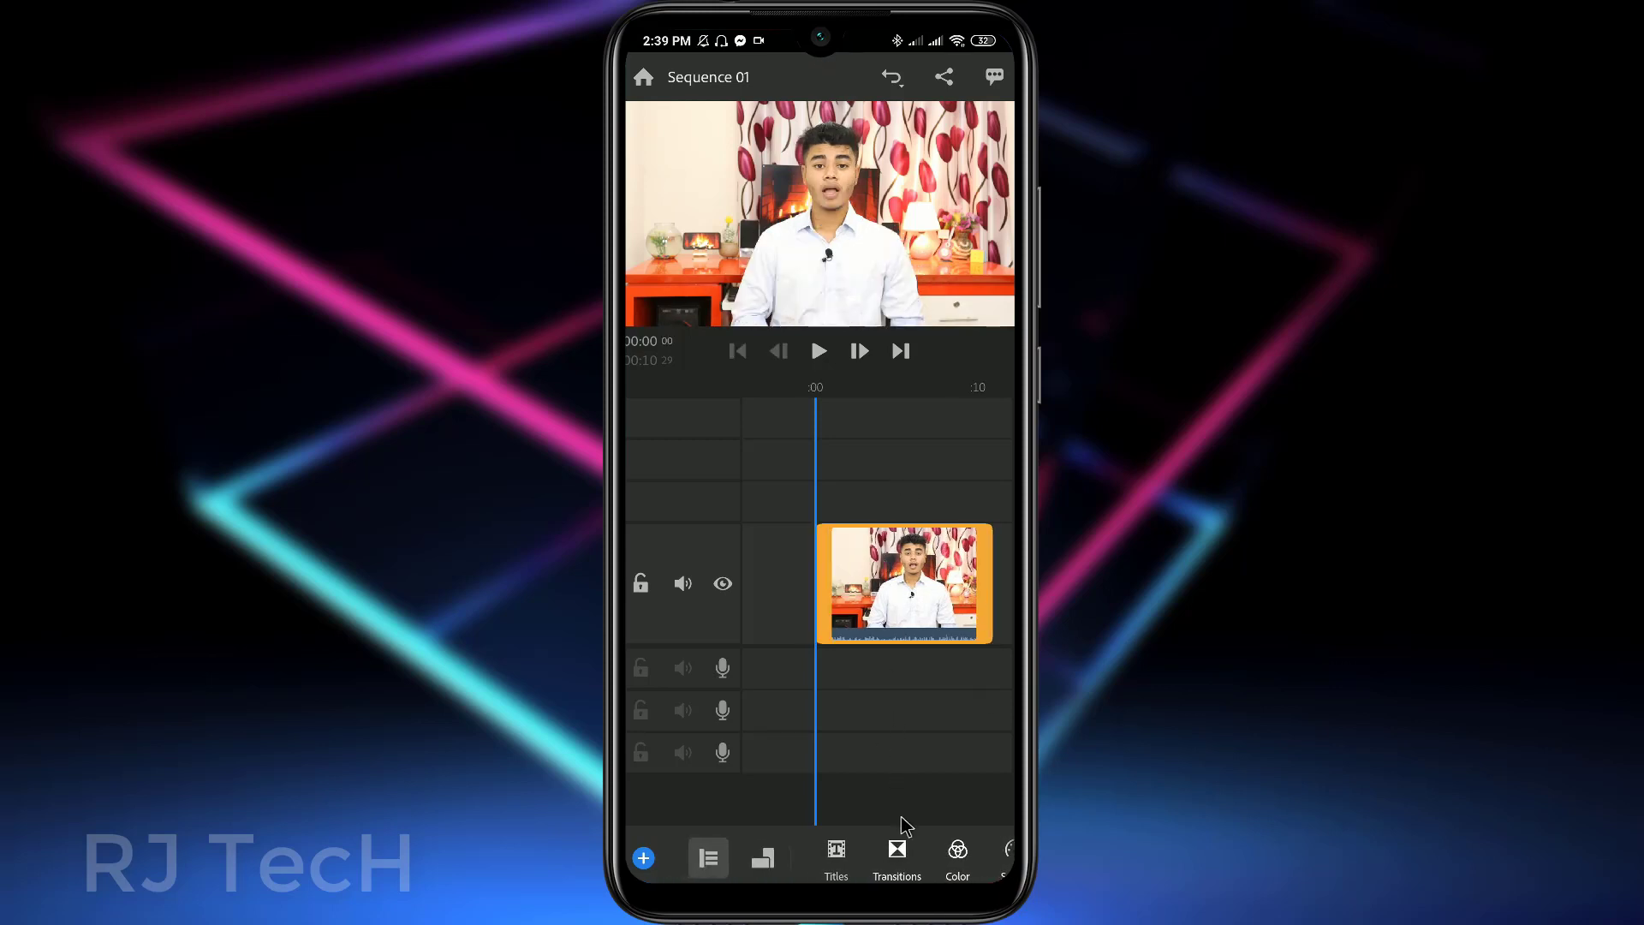
pyautogui.moveTo(952, 853); pyautogui.dragTo(893, 854)
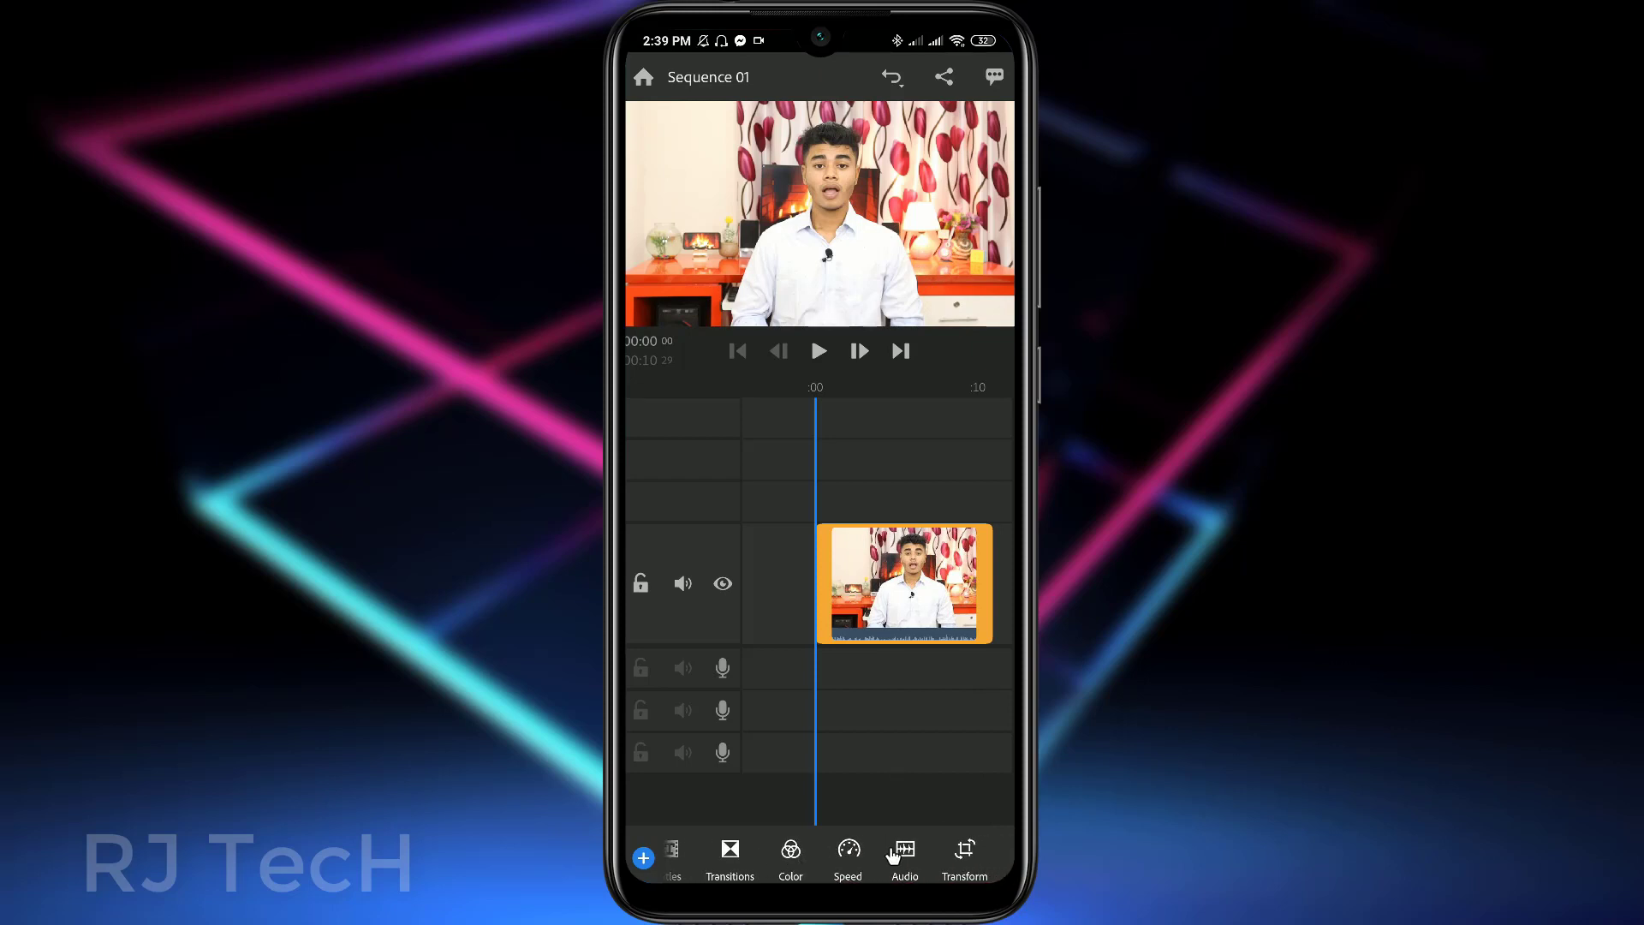
# - Drop the clip volume from 50% to 0% and play the clip to confirm it is silent
pyautogui.click(910, 861)
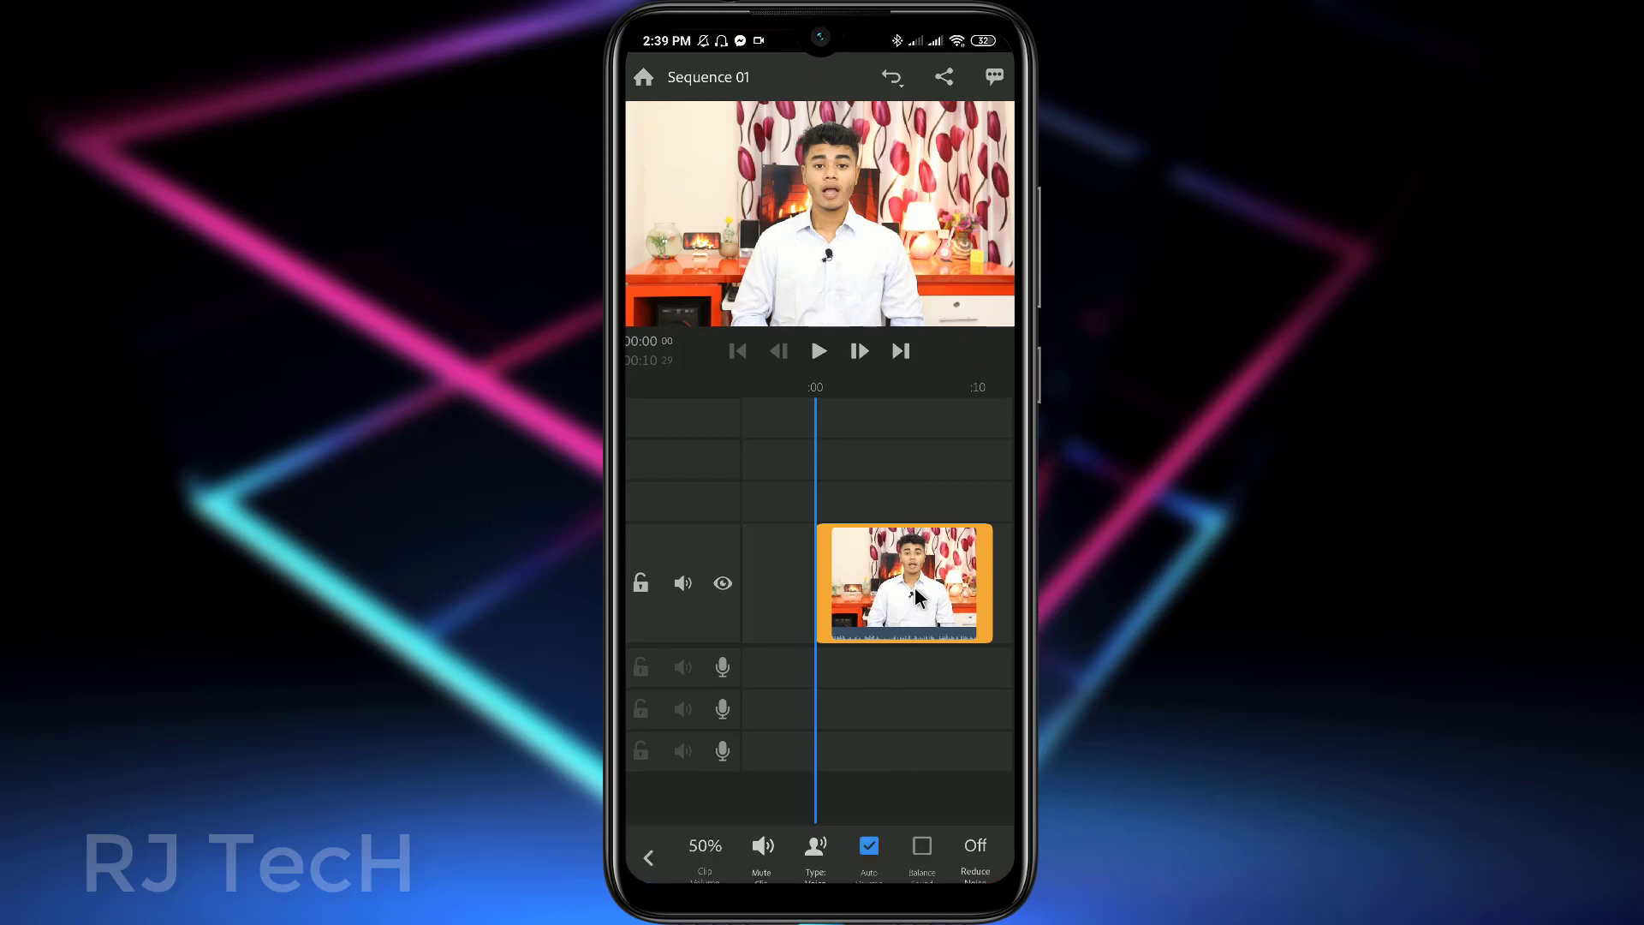
pyautogui.click(704, 852)
pyautogui.moveTo(746, 810); pyautogui.dragTo(653, 812)
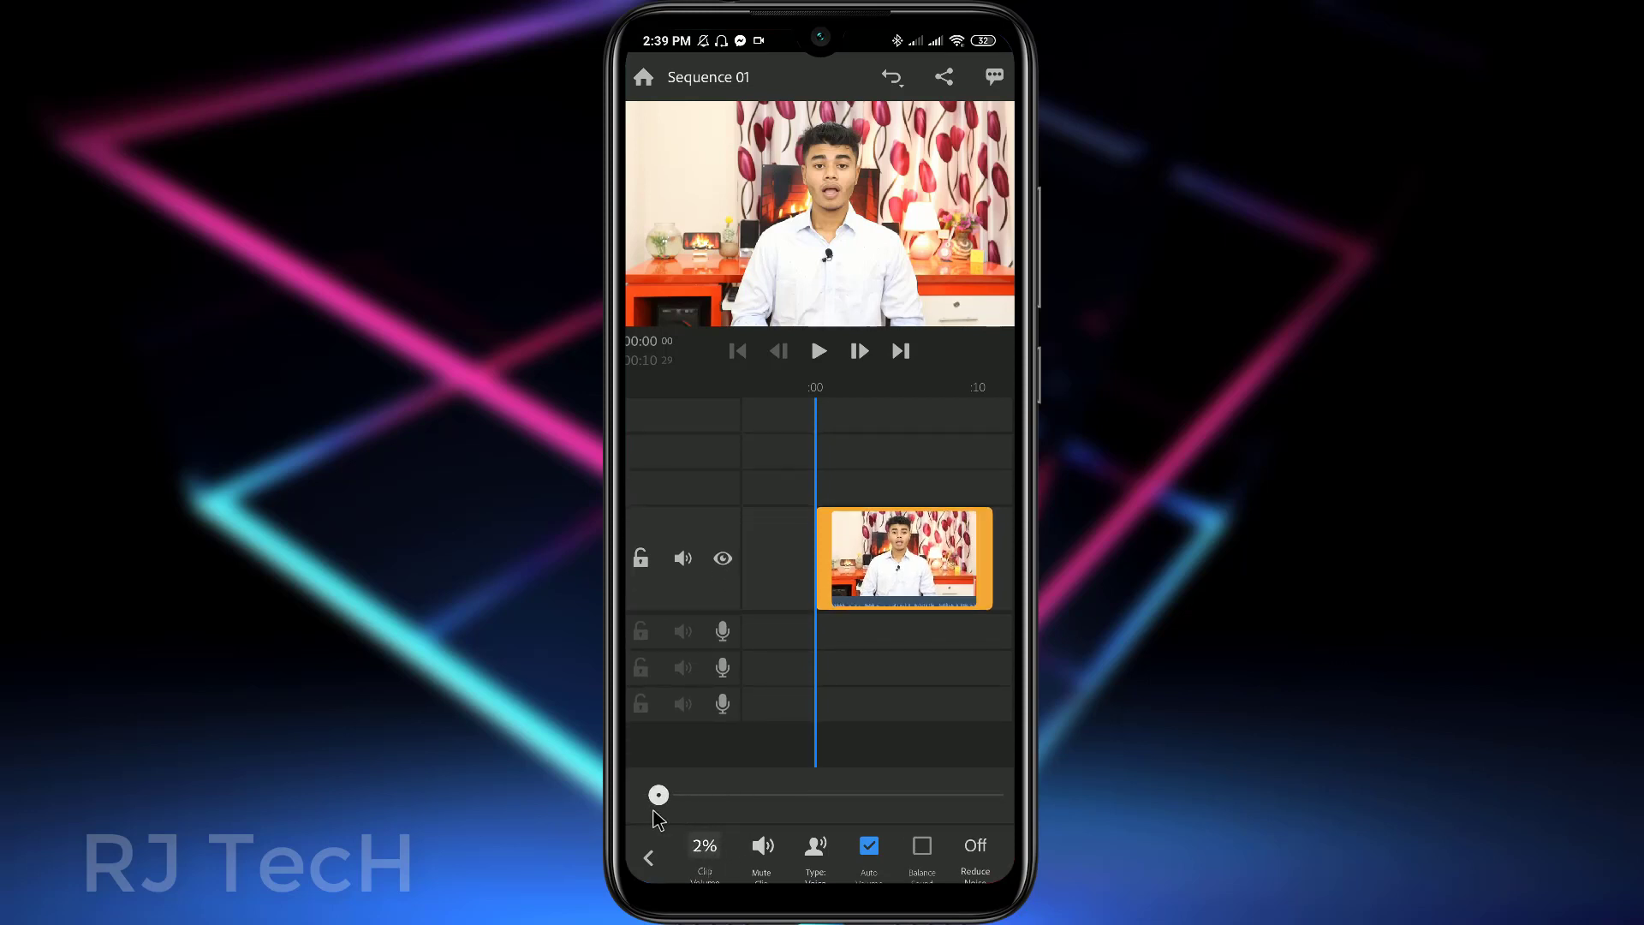
pyautogui.scroll(-2, 896, 683)
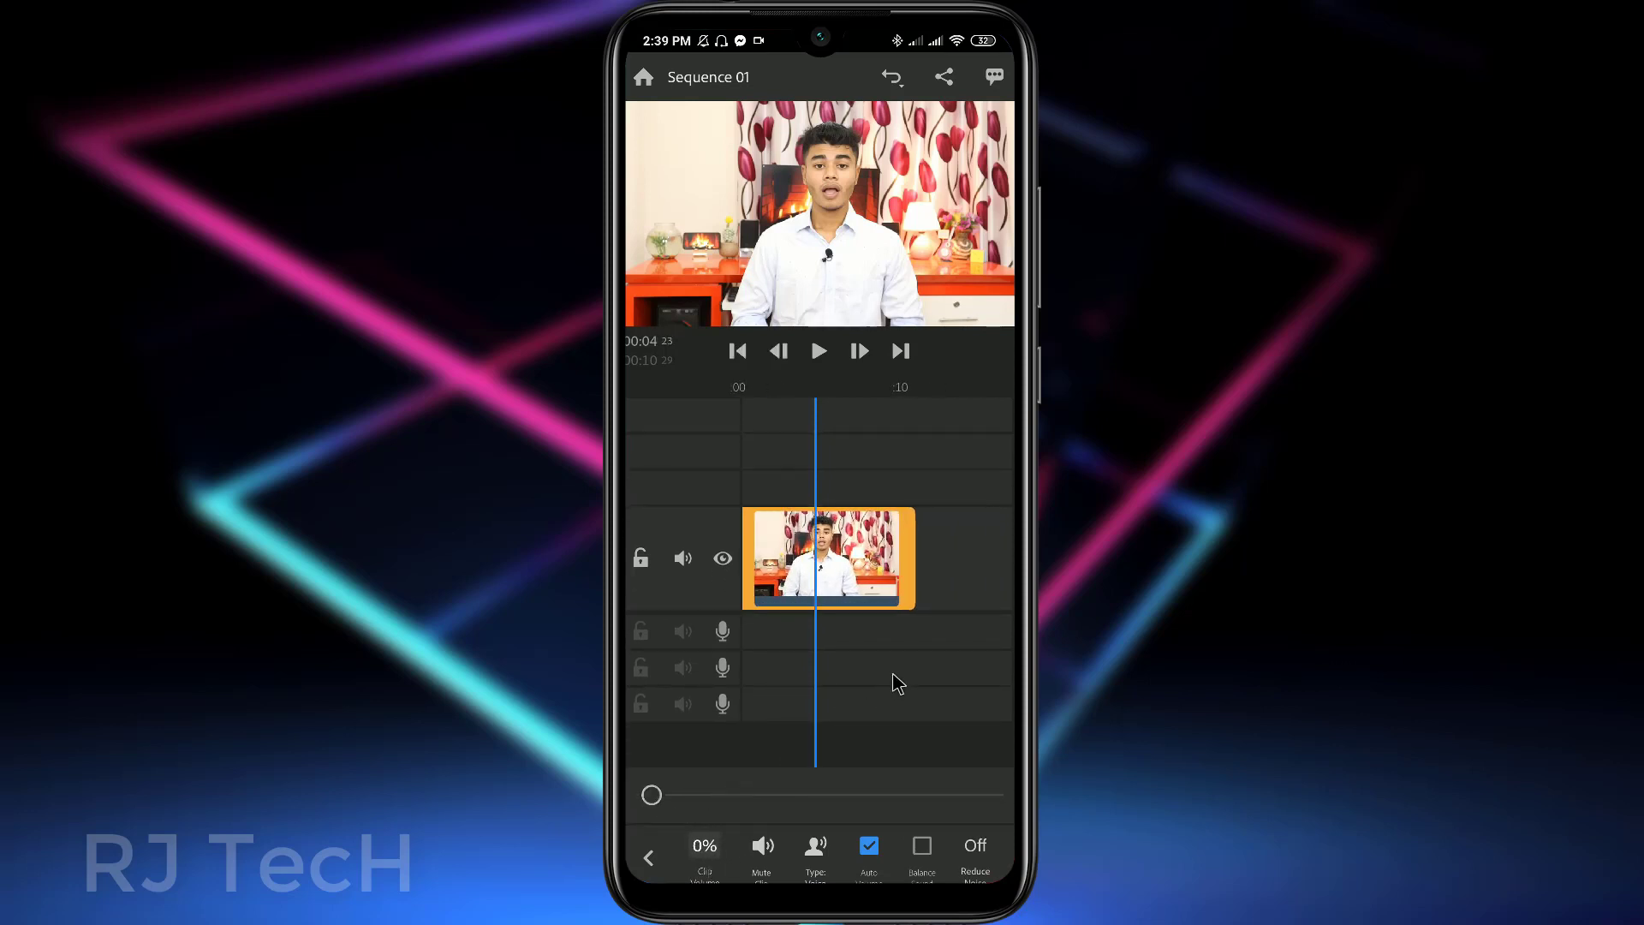
pyautogui.click(820, 352)
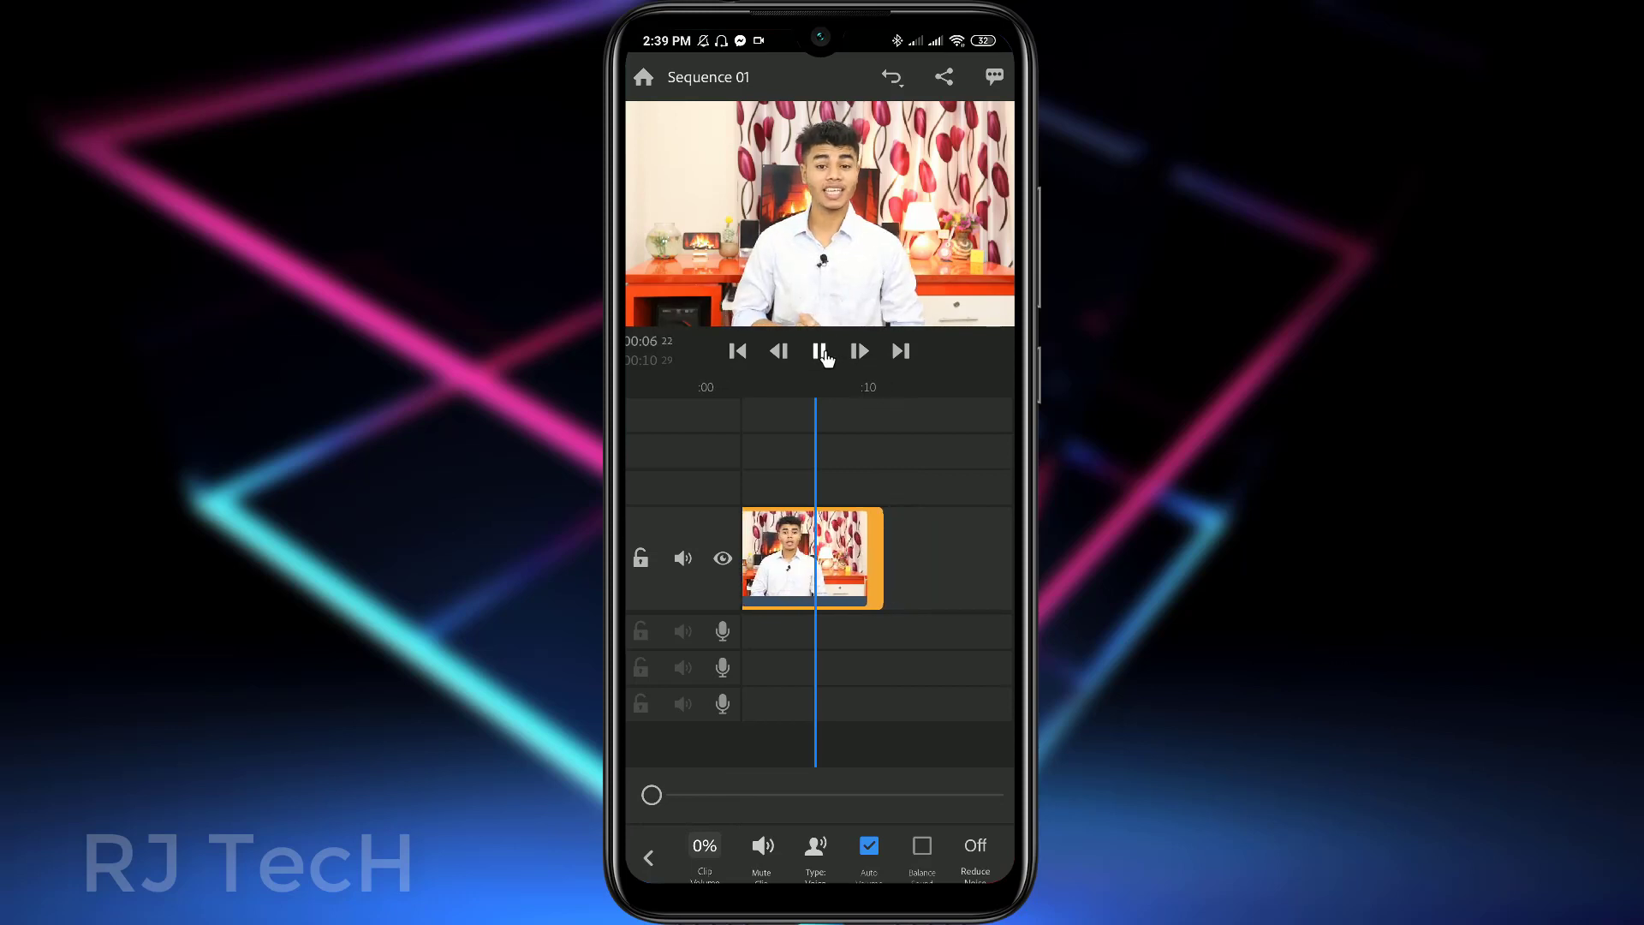
pyautogui.click(819, 352)
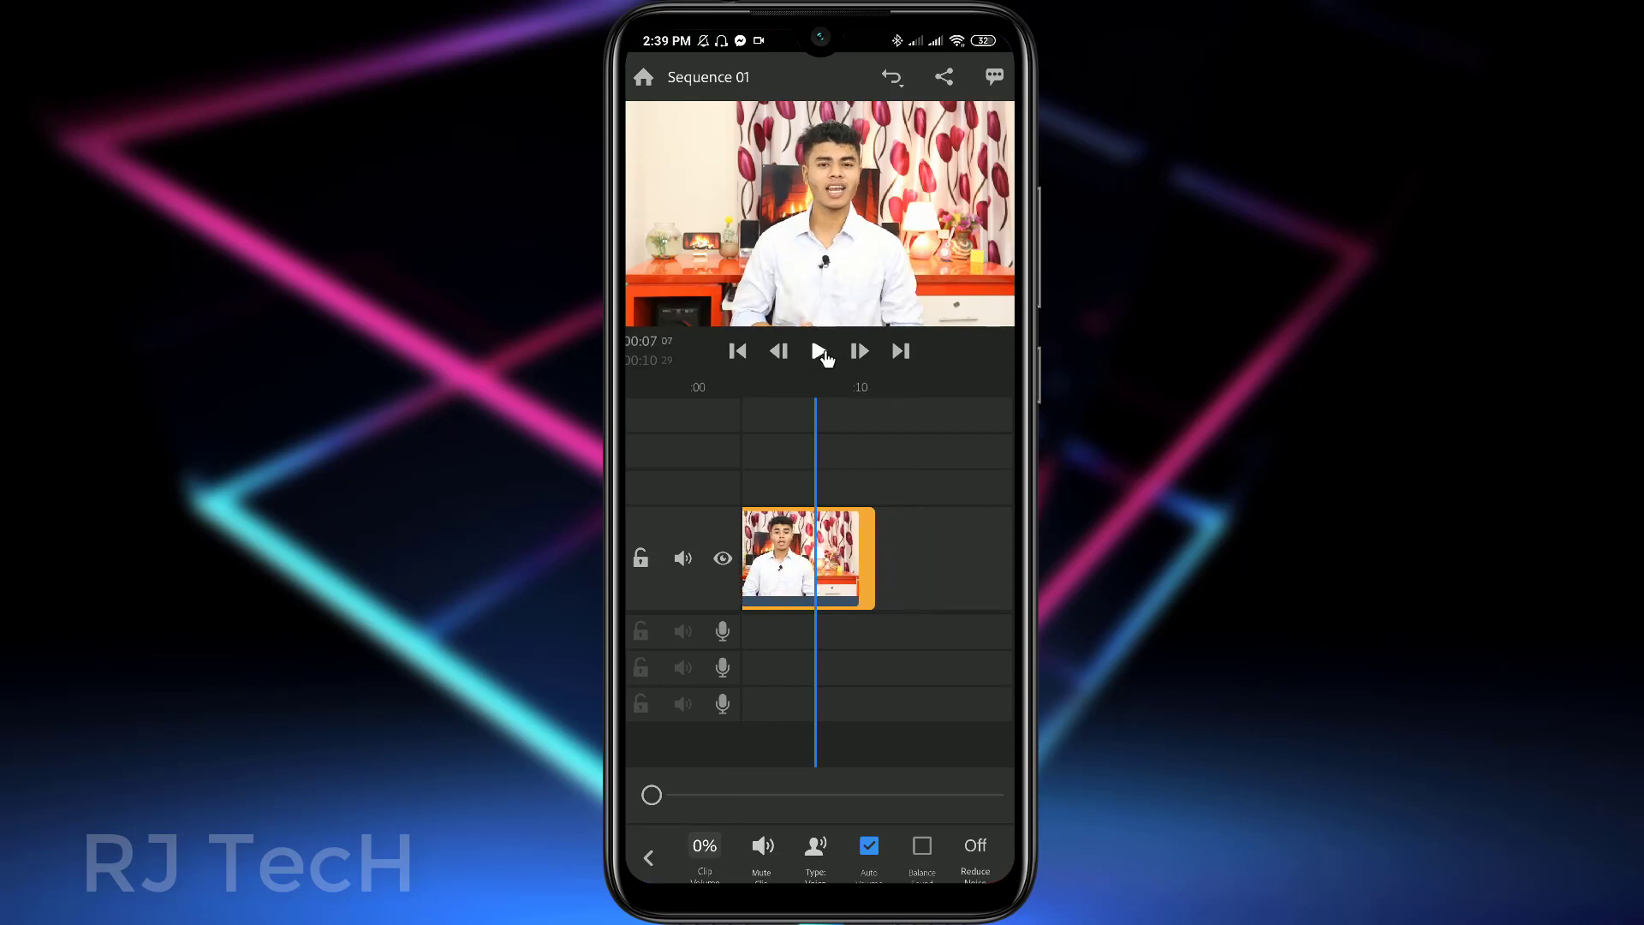
pyautogui.click(667, 860)
pyautogui.moveTo(714, 865); pyautogui.dragTo(826, 856)
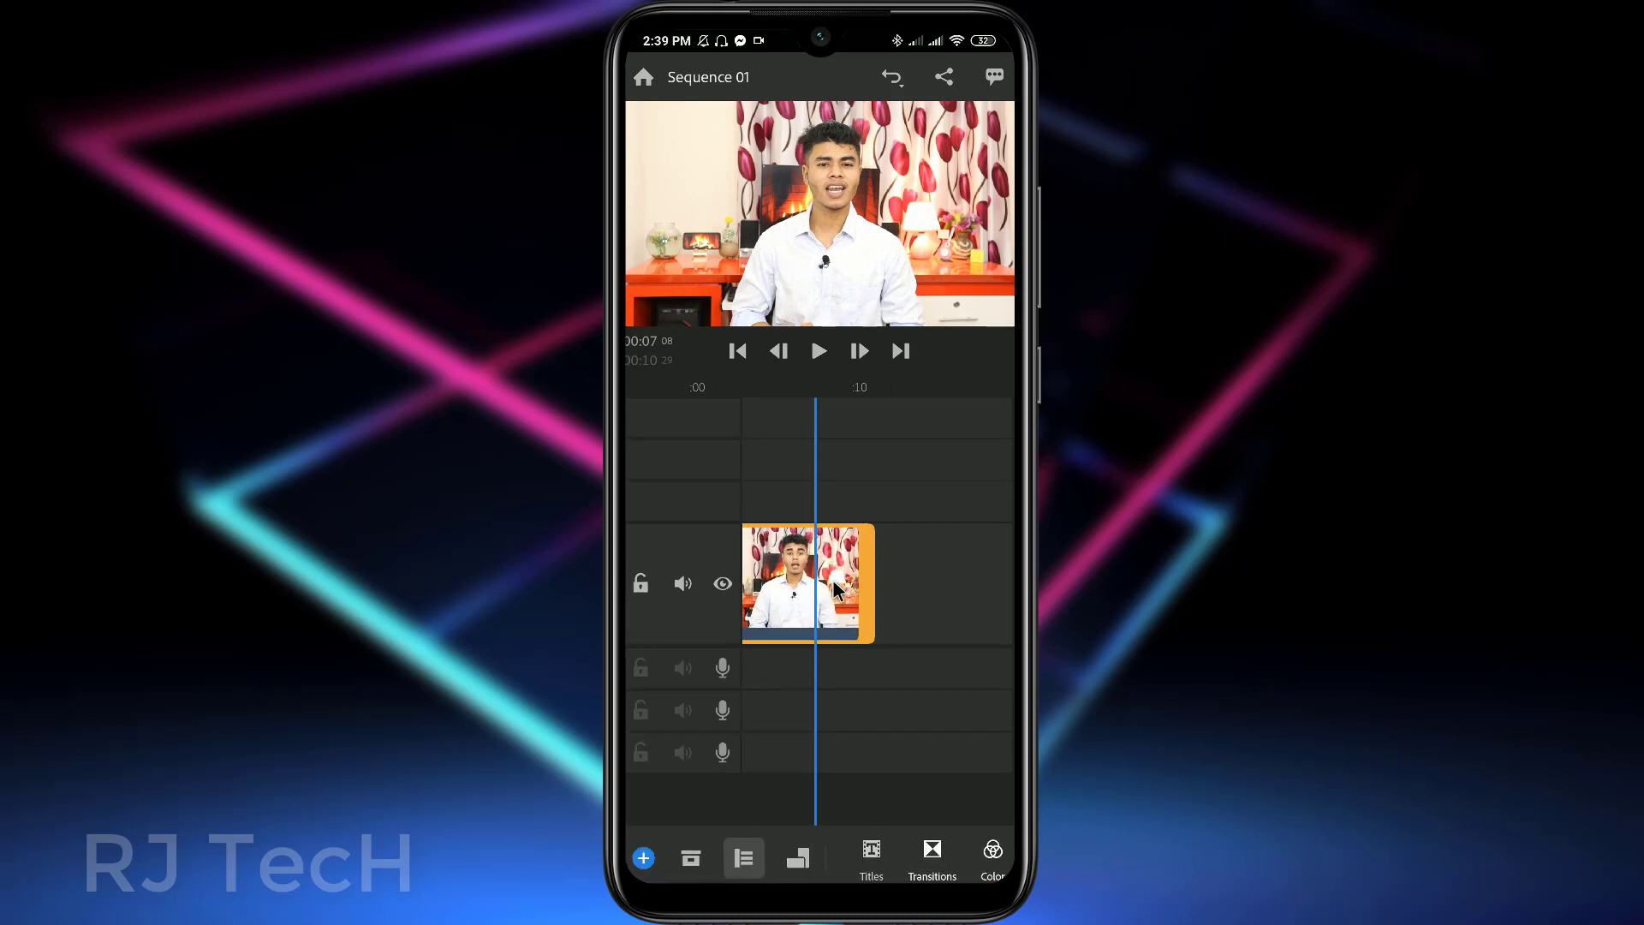
# - Add a Blue Chrome Left title and align its start with the video clip
pyautogui.moveTo(835, 588); pyautogui.dragTo(906, 597)
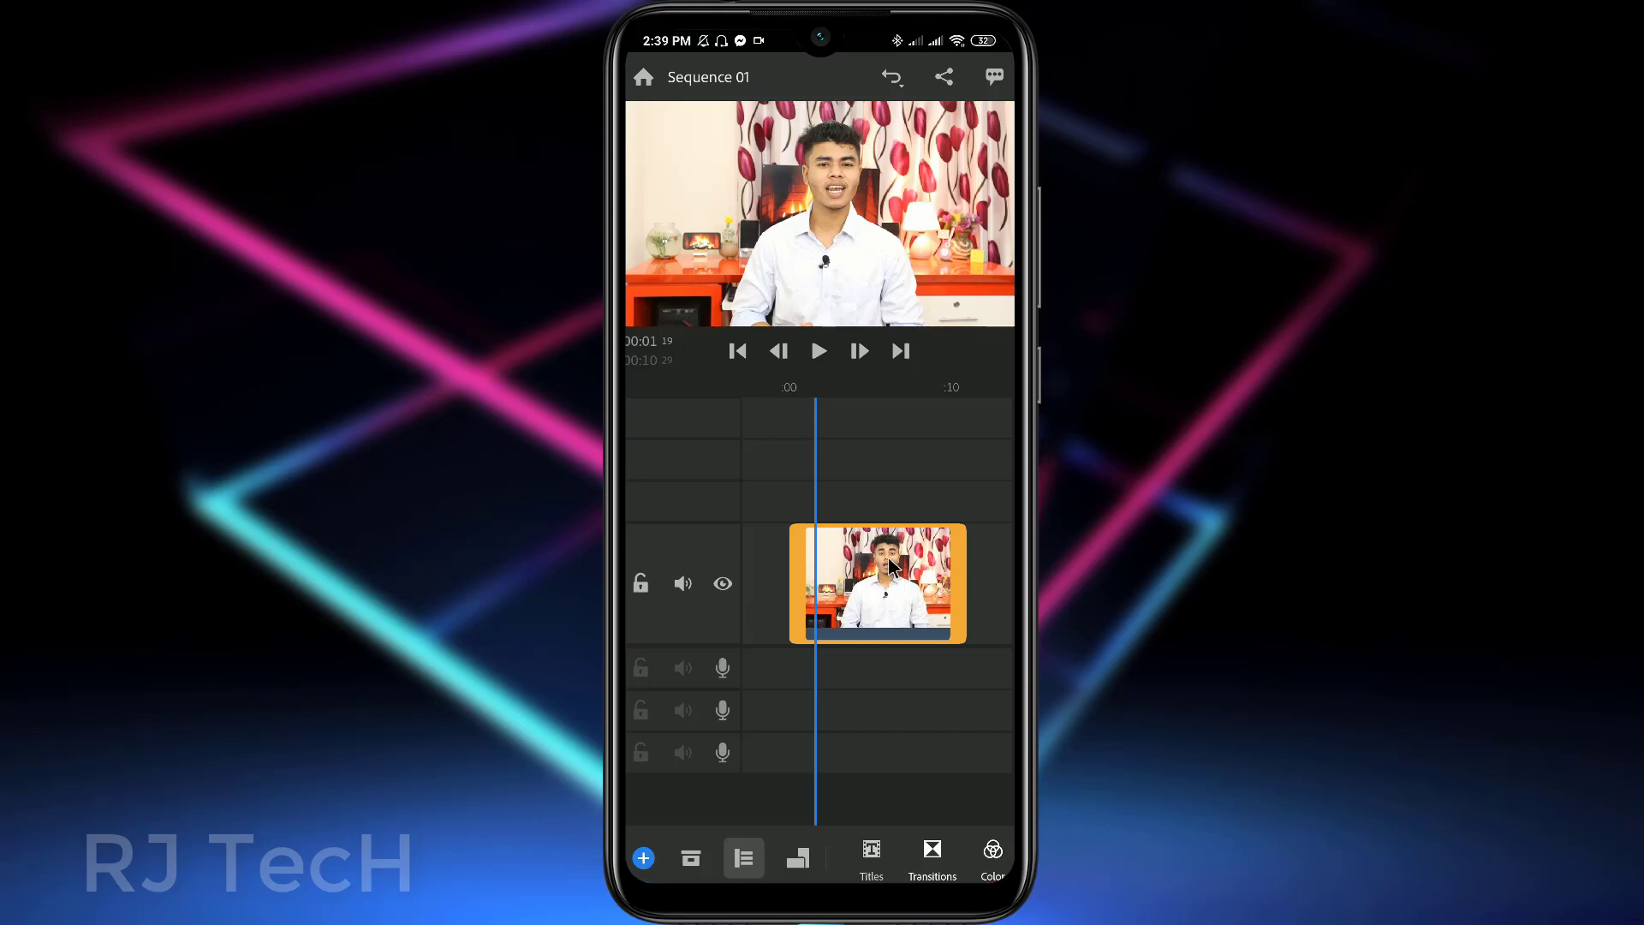
pyautogui.click(871, 855)
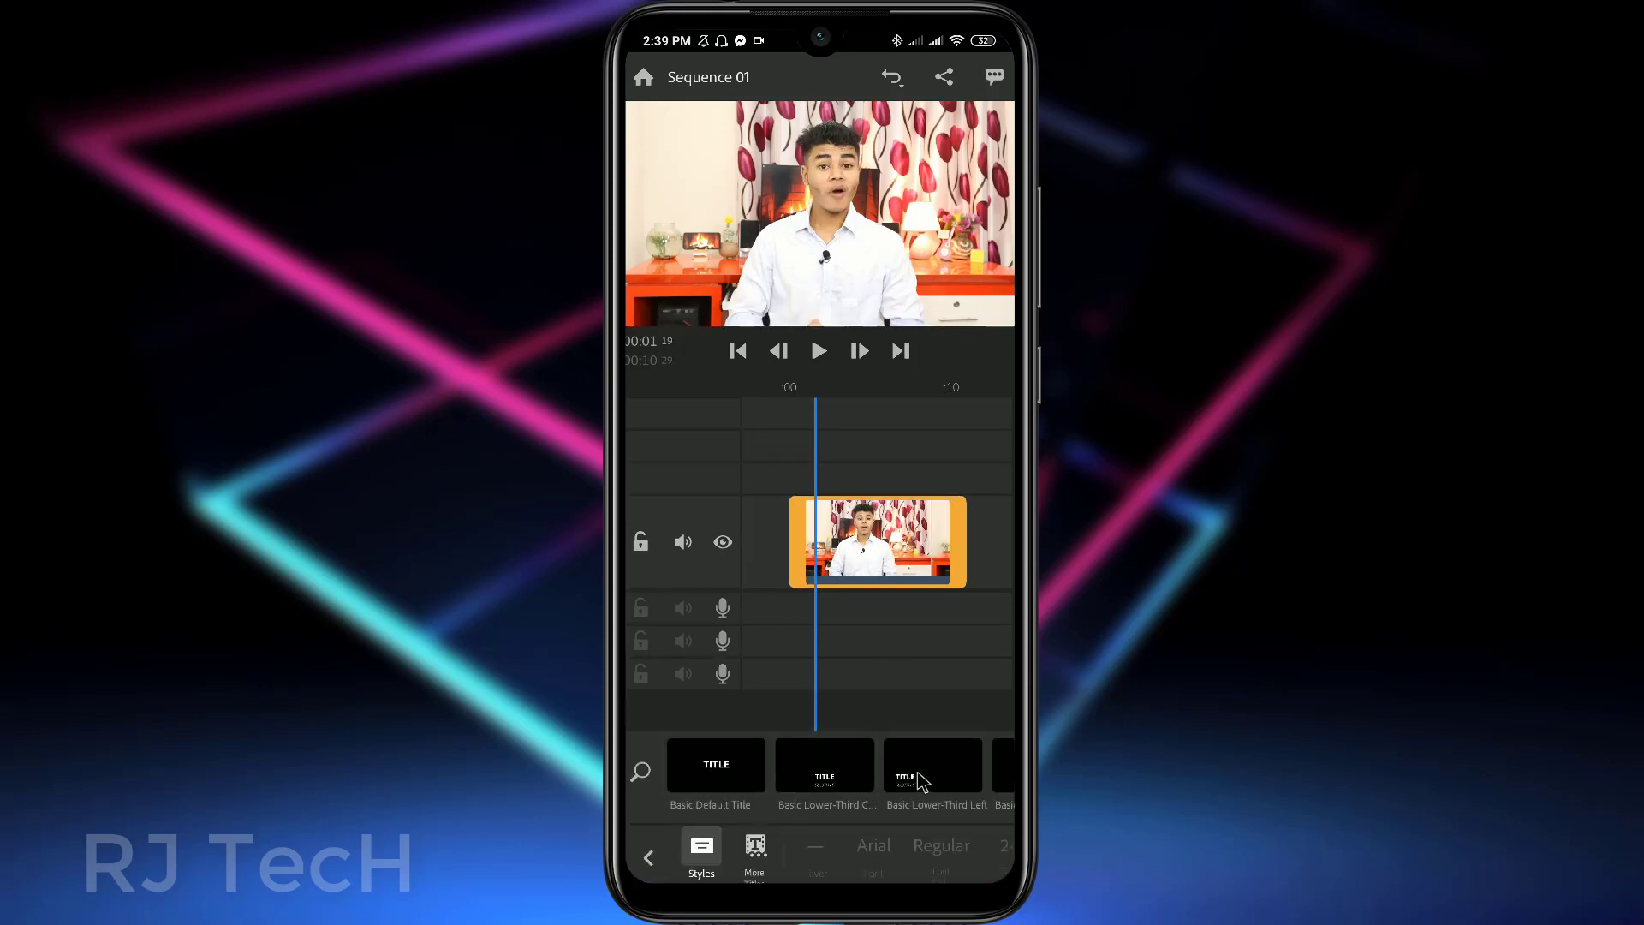
pyautogui.moveTo(936, 782); pyautogui.dragTo(837, 796)
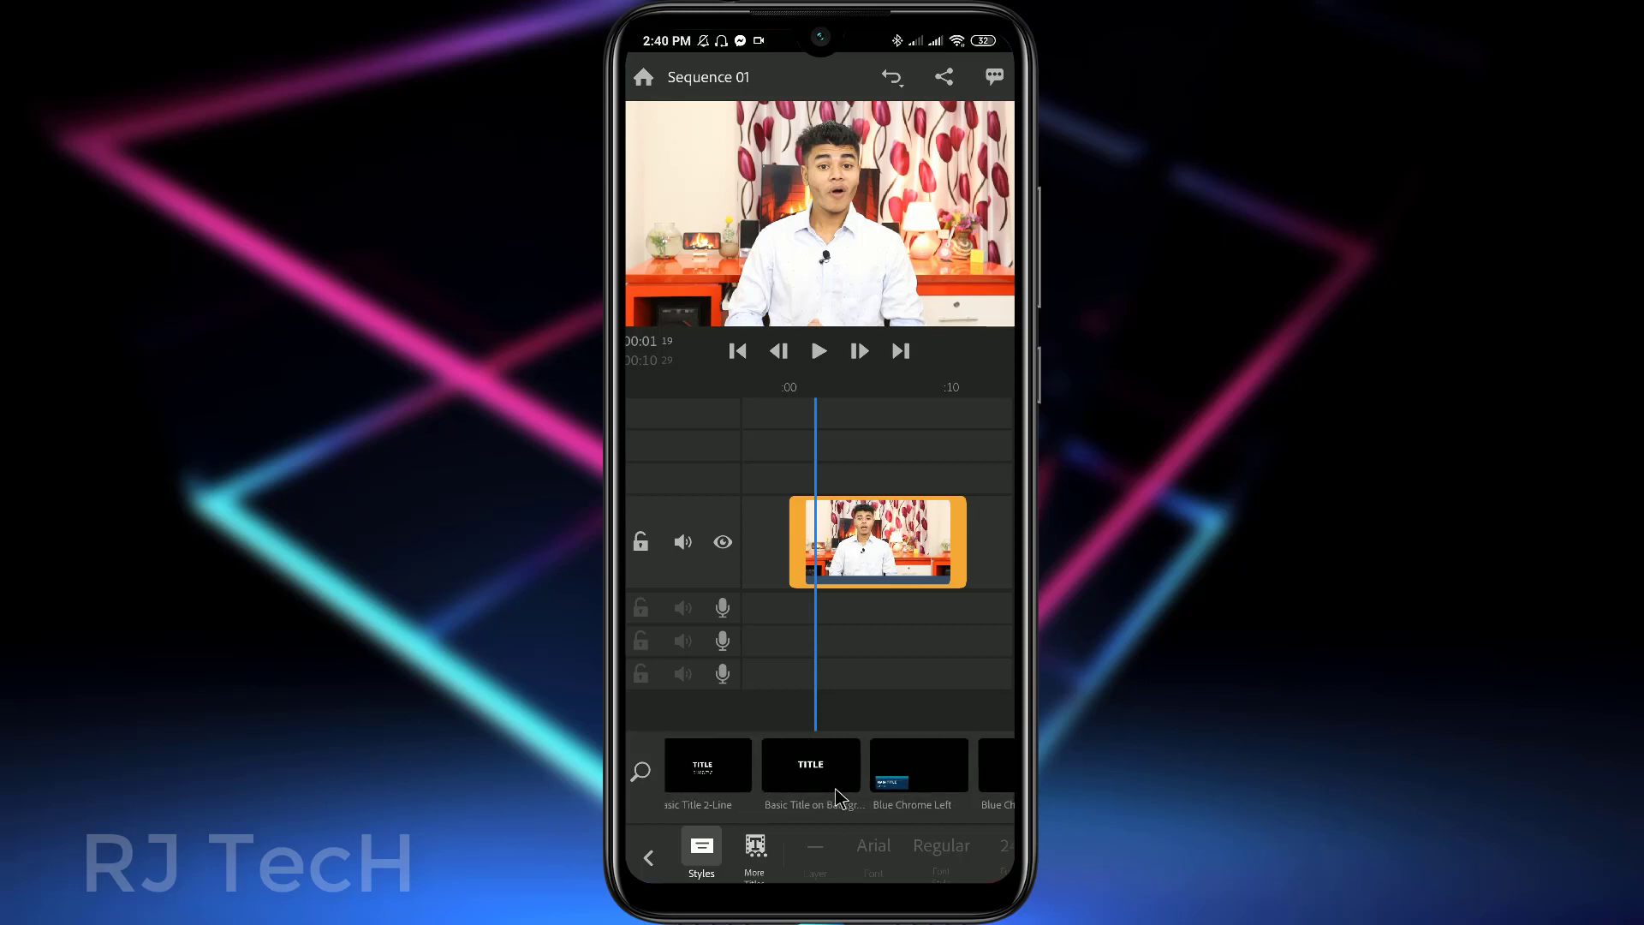
pyautogui.moveTo(946, 783); pyautogui.dragTo(789, 798)
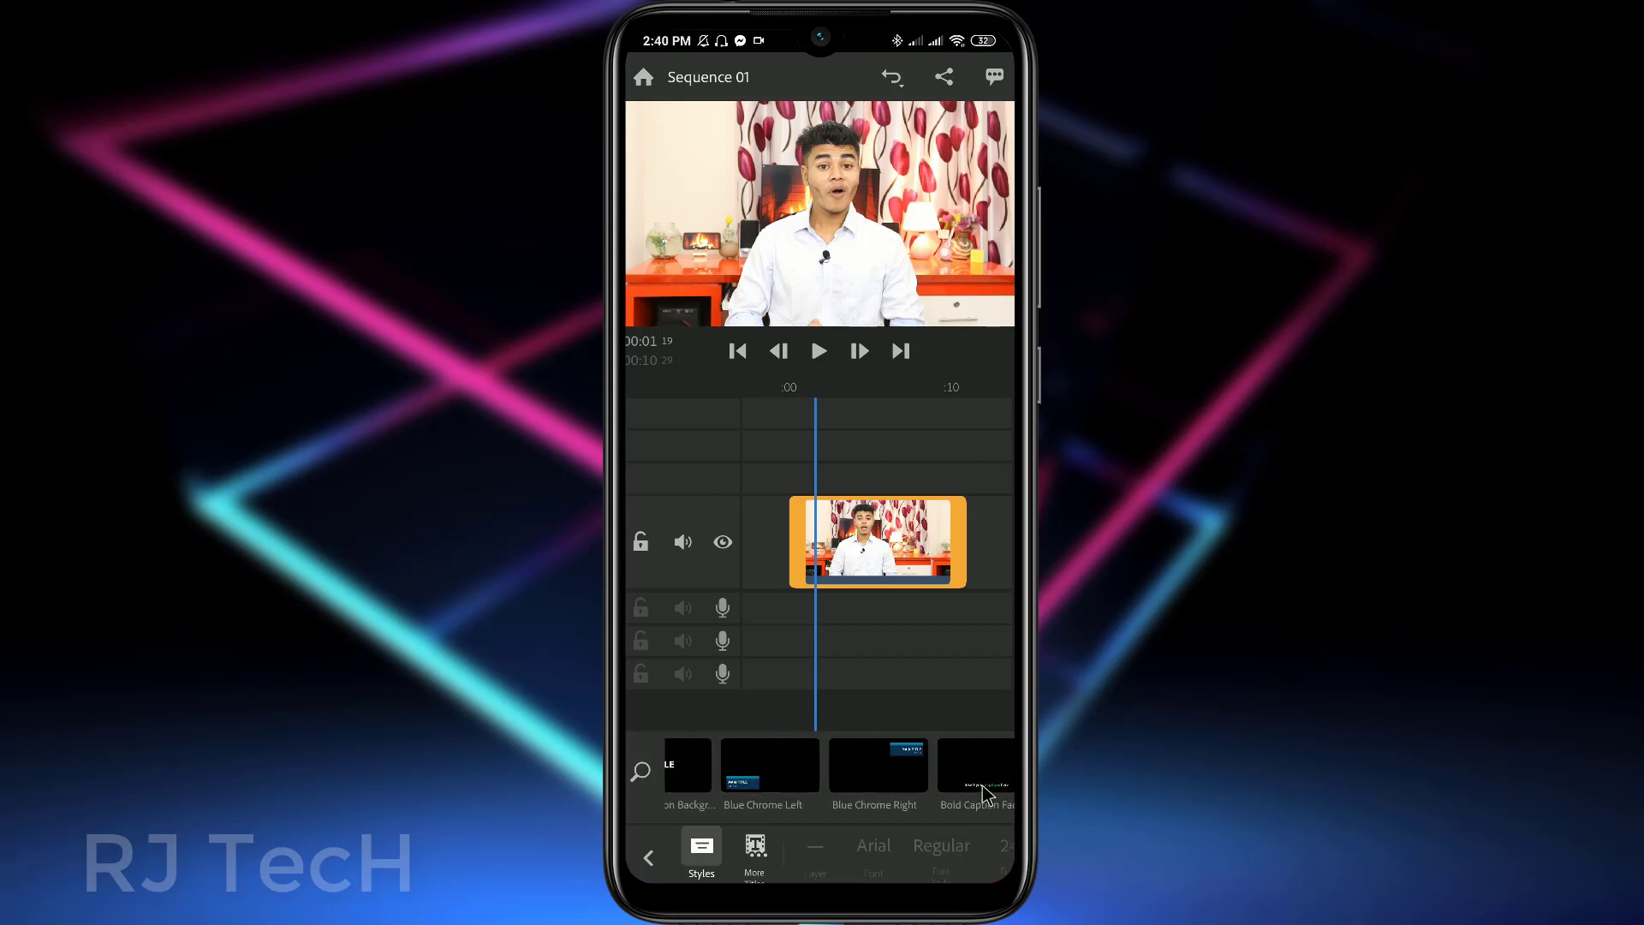
pyautogui.moveTo(984, 795)
pyautogui.mouseDown()
pyautogui.moveTo(782, 789)
pyautogui.moveTo(965, 760)
pyautogui.mouseUp()
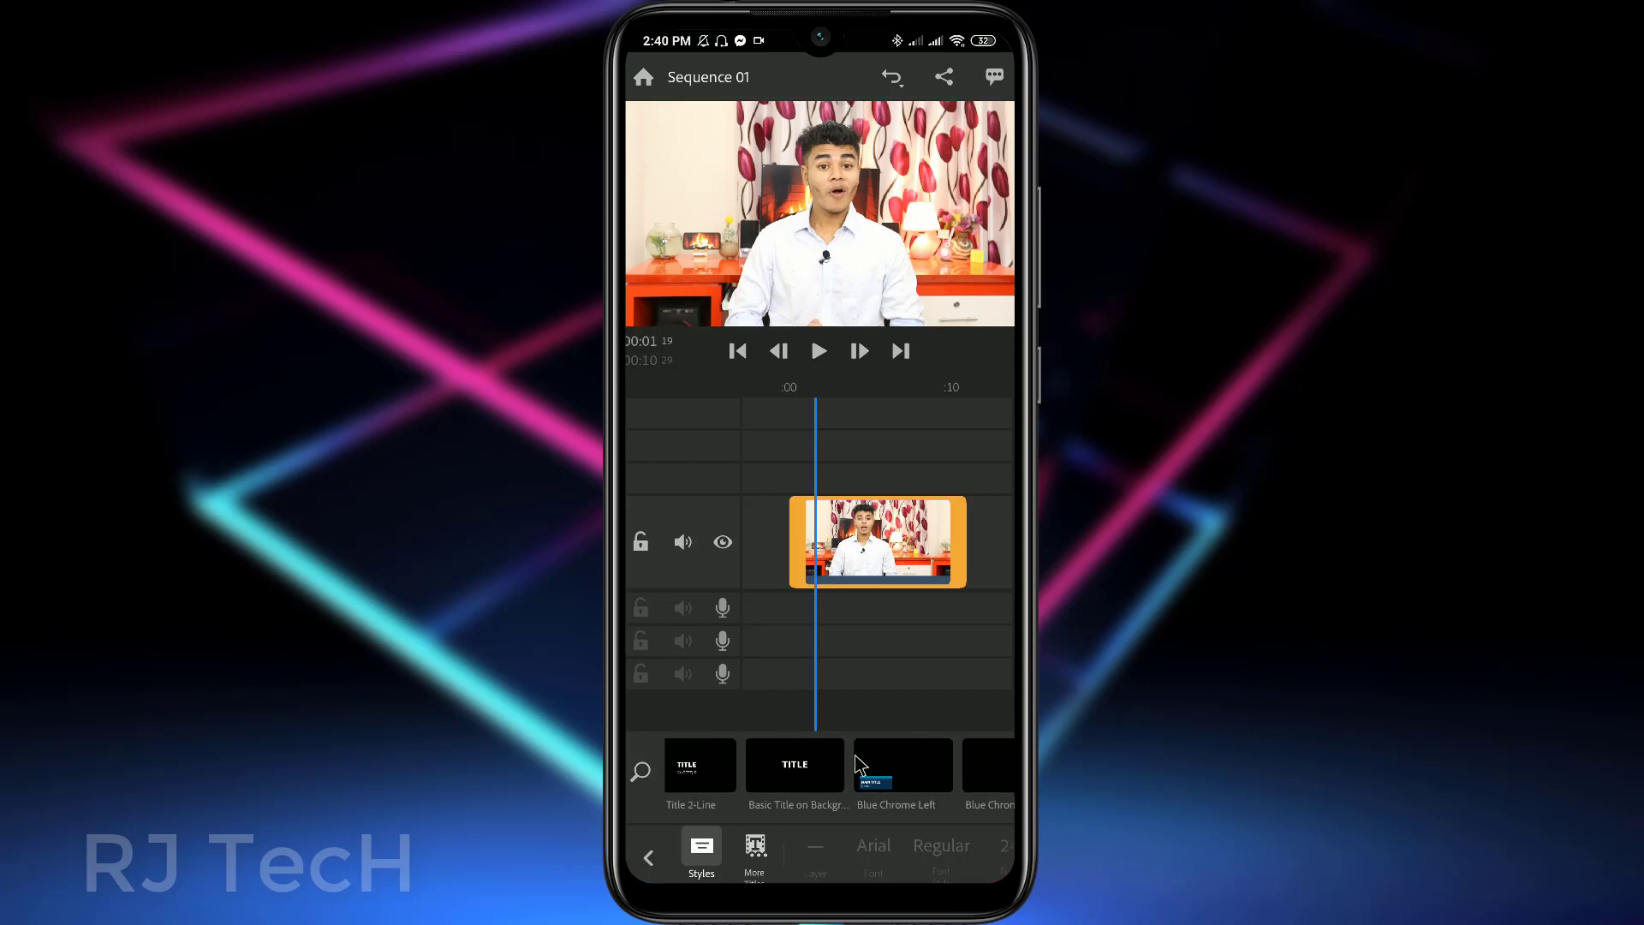
pyautogui.moveTo(835, 766); pyautogui.dragTo(933, 764)
pyautogui.moveTo(818, 778); pyautogui.dragTo(914, 766)
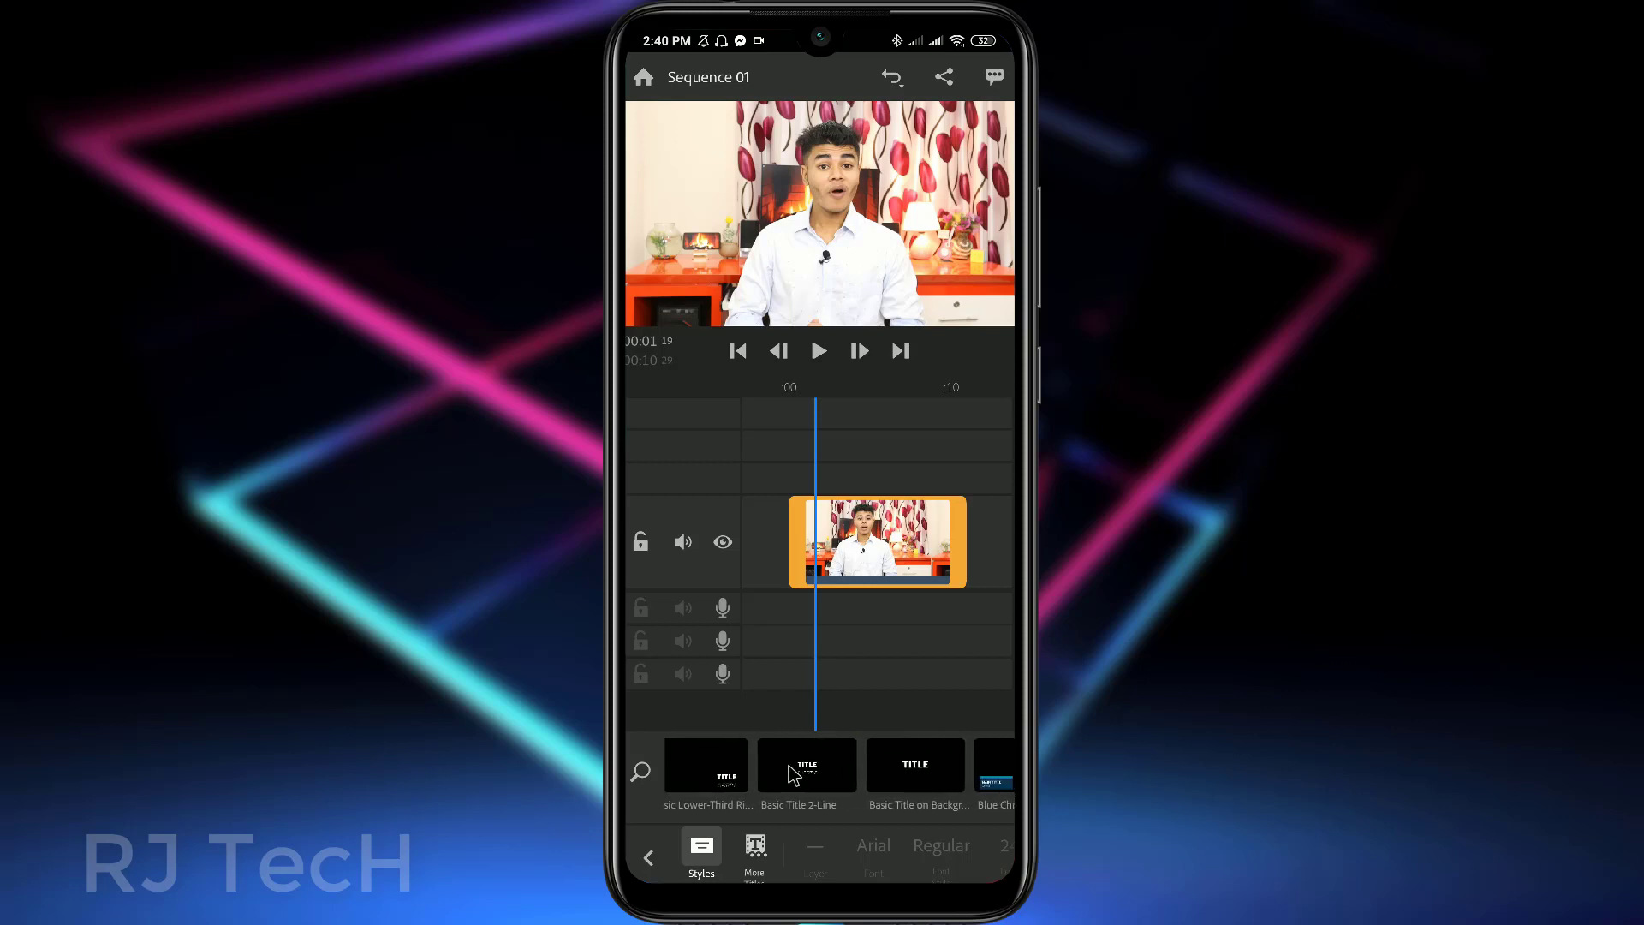
pyautogui.click(941, 774)
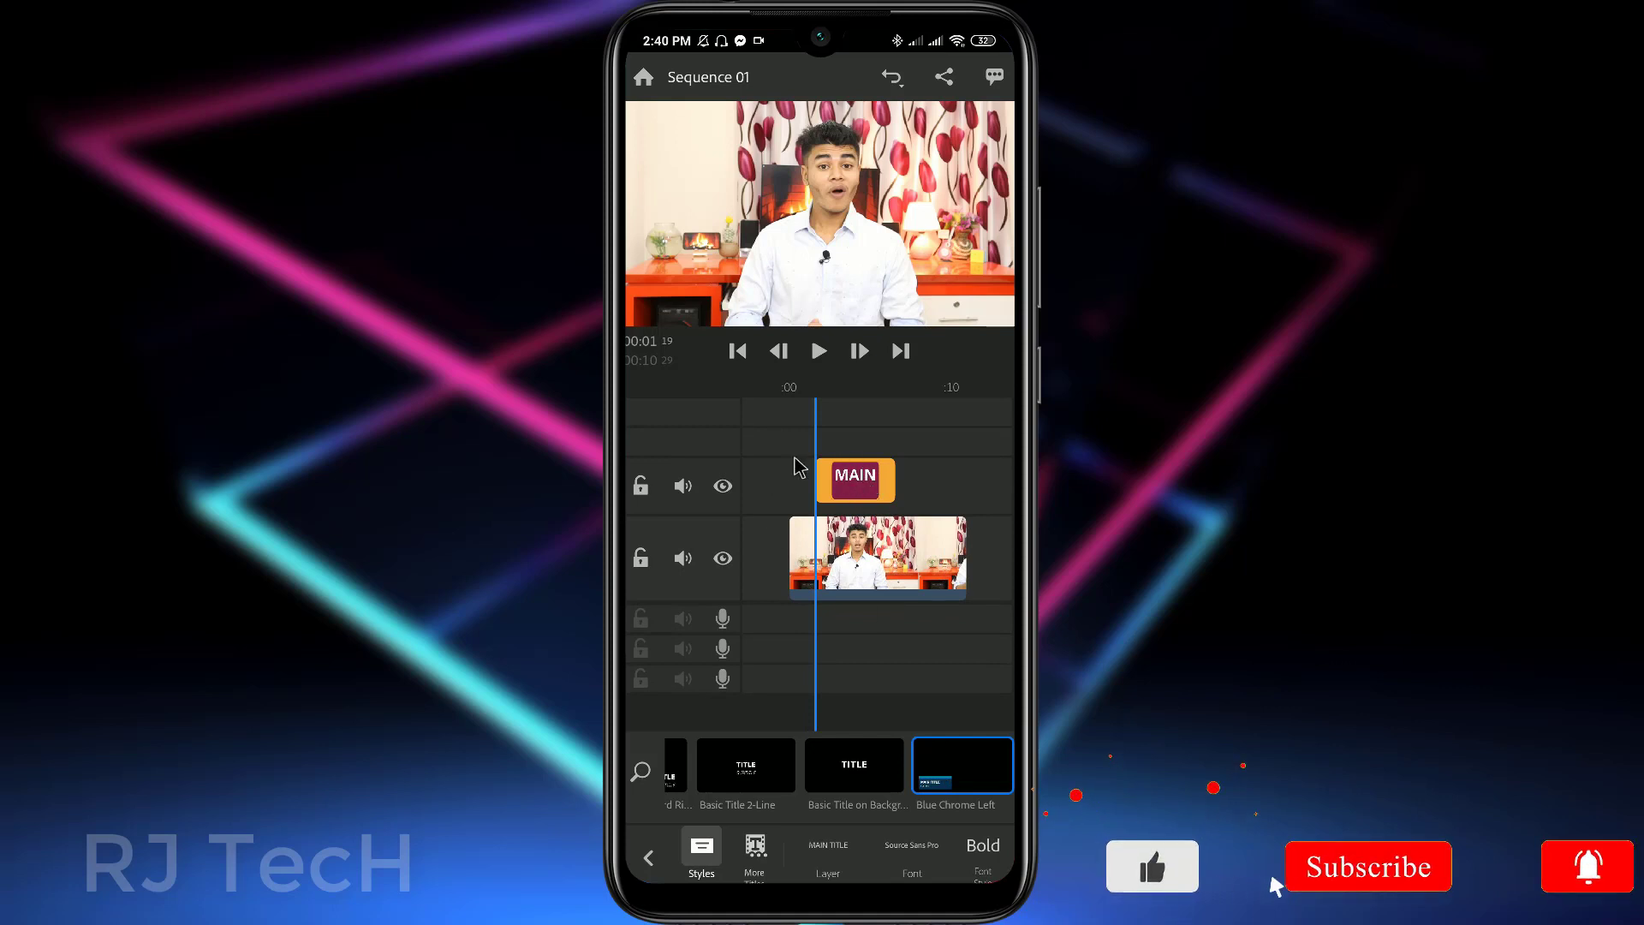
pyautogui.click(848, 491)
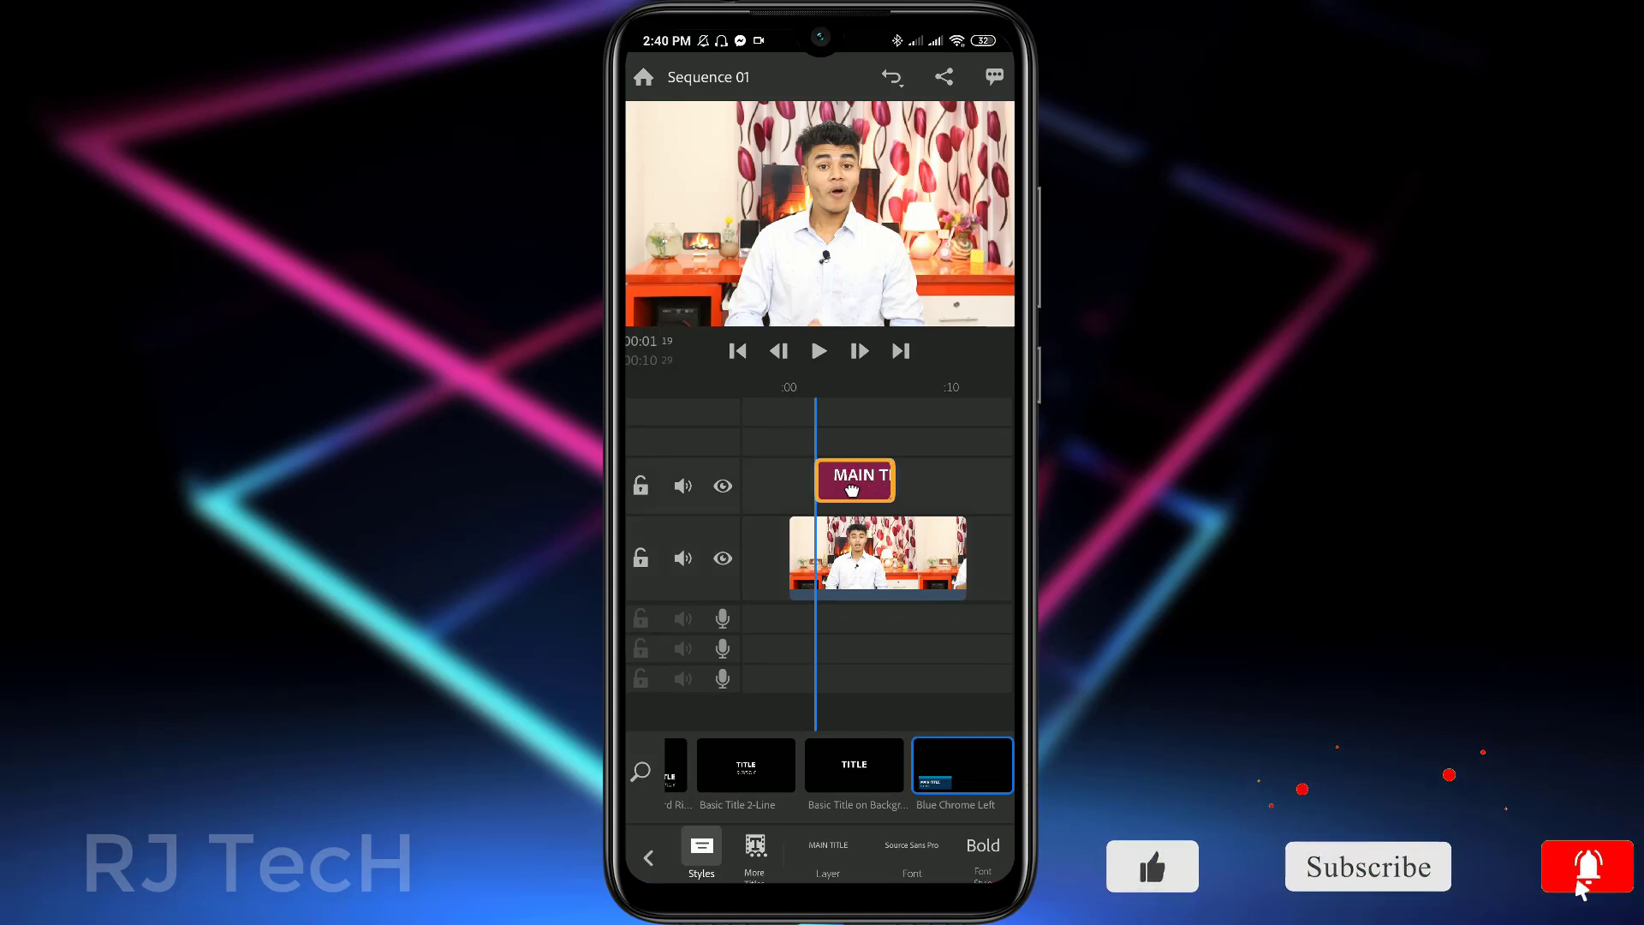
pyautogui.moveTo(848, 490); pyautogui.dragTo(831, 484)
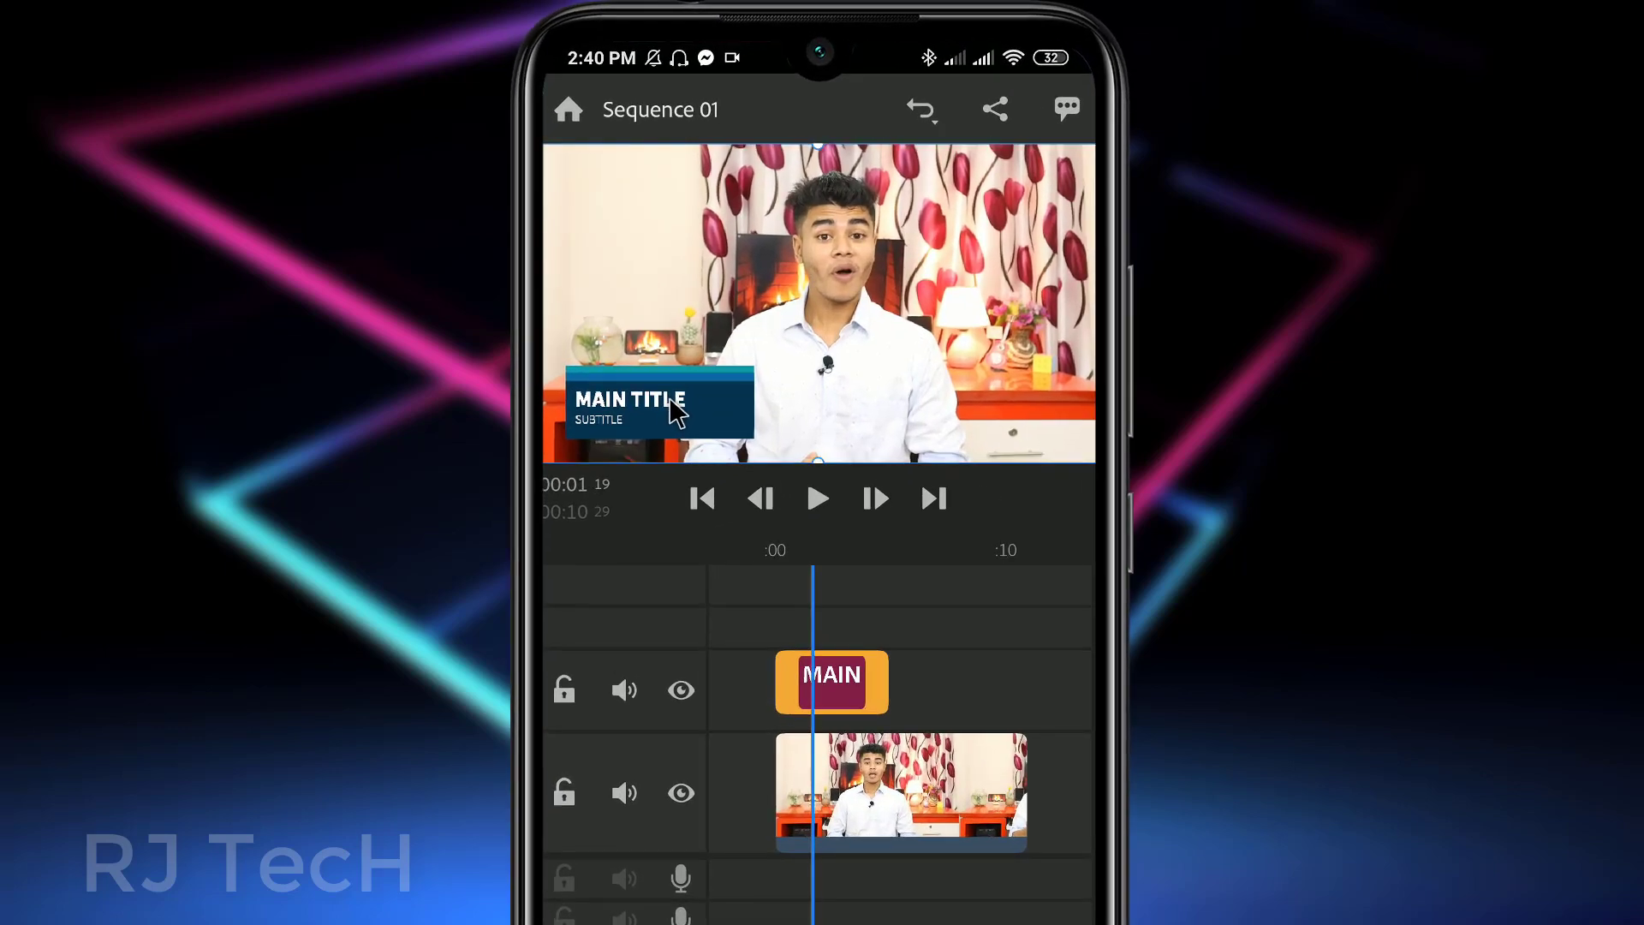
# - Change the title's main line to 'Rj Tech'
pyautogui.doubleClick(648, 411)
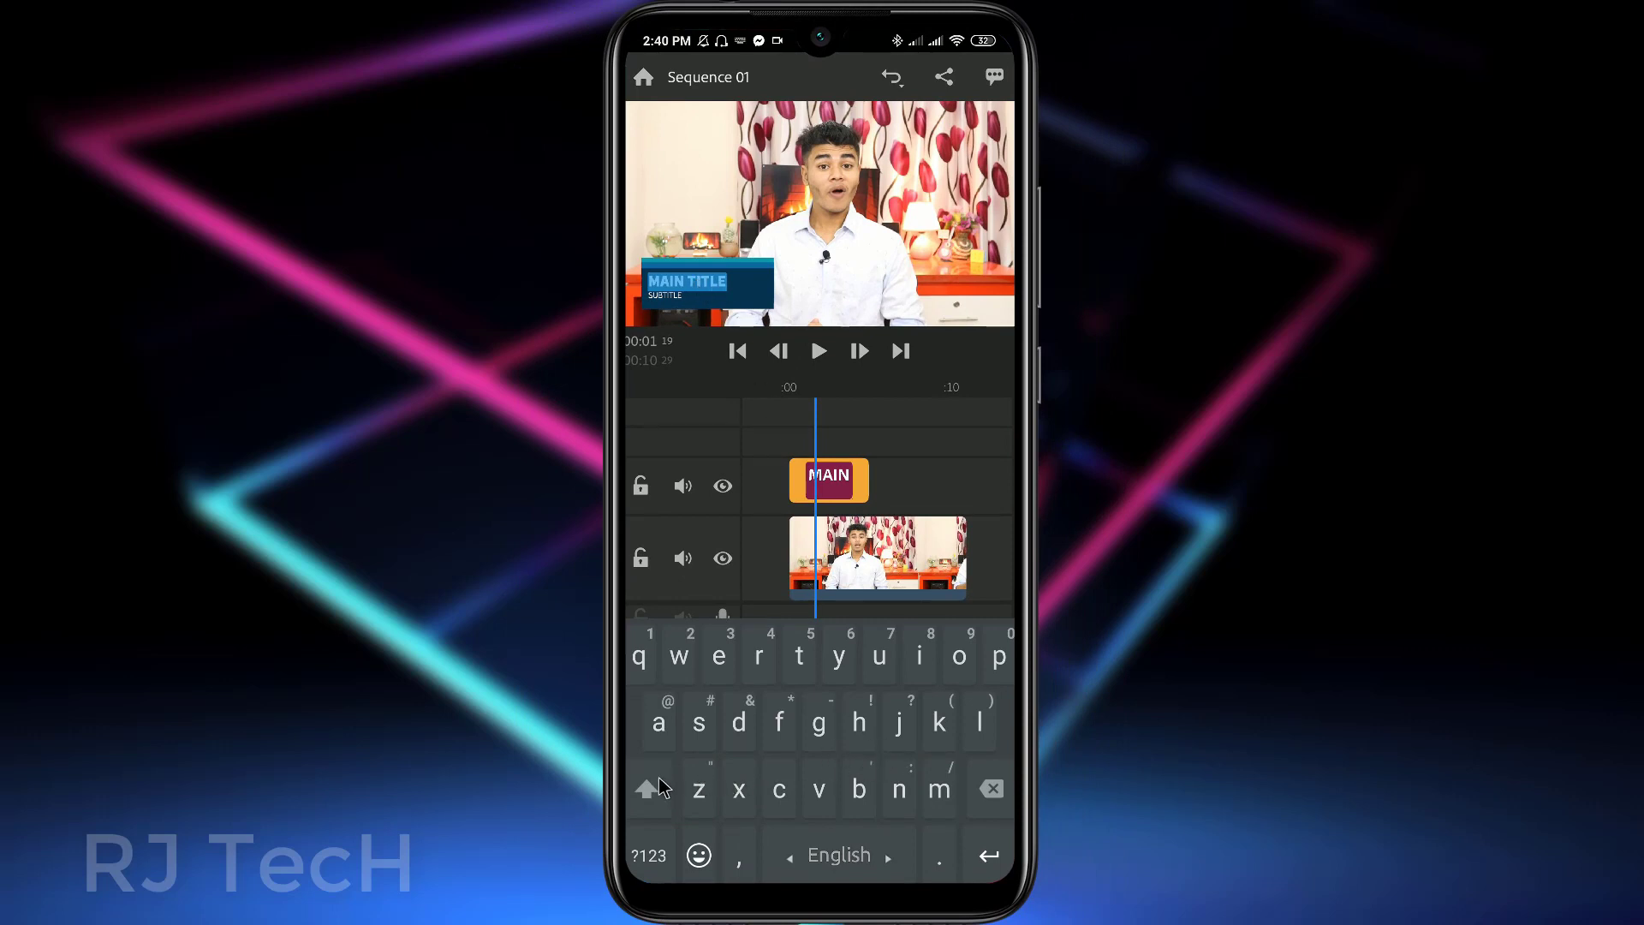
pyautogui.click(648, 788)
pyautogui.click(758, 658)
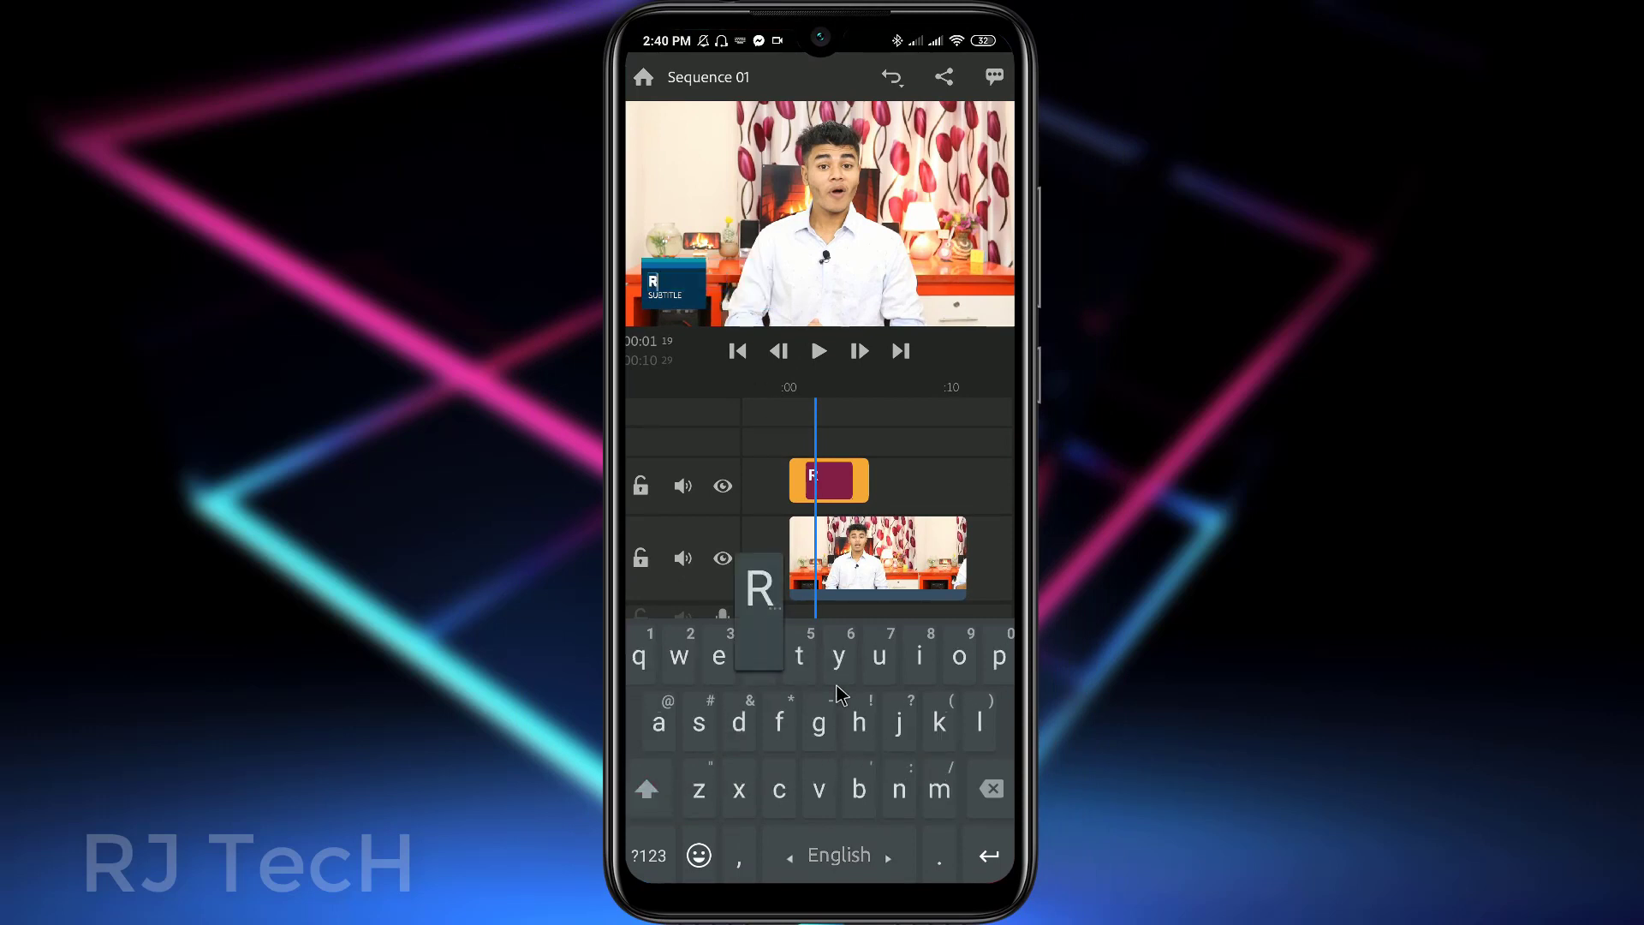
pyautogui.click(899, 722)
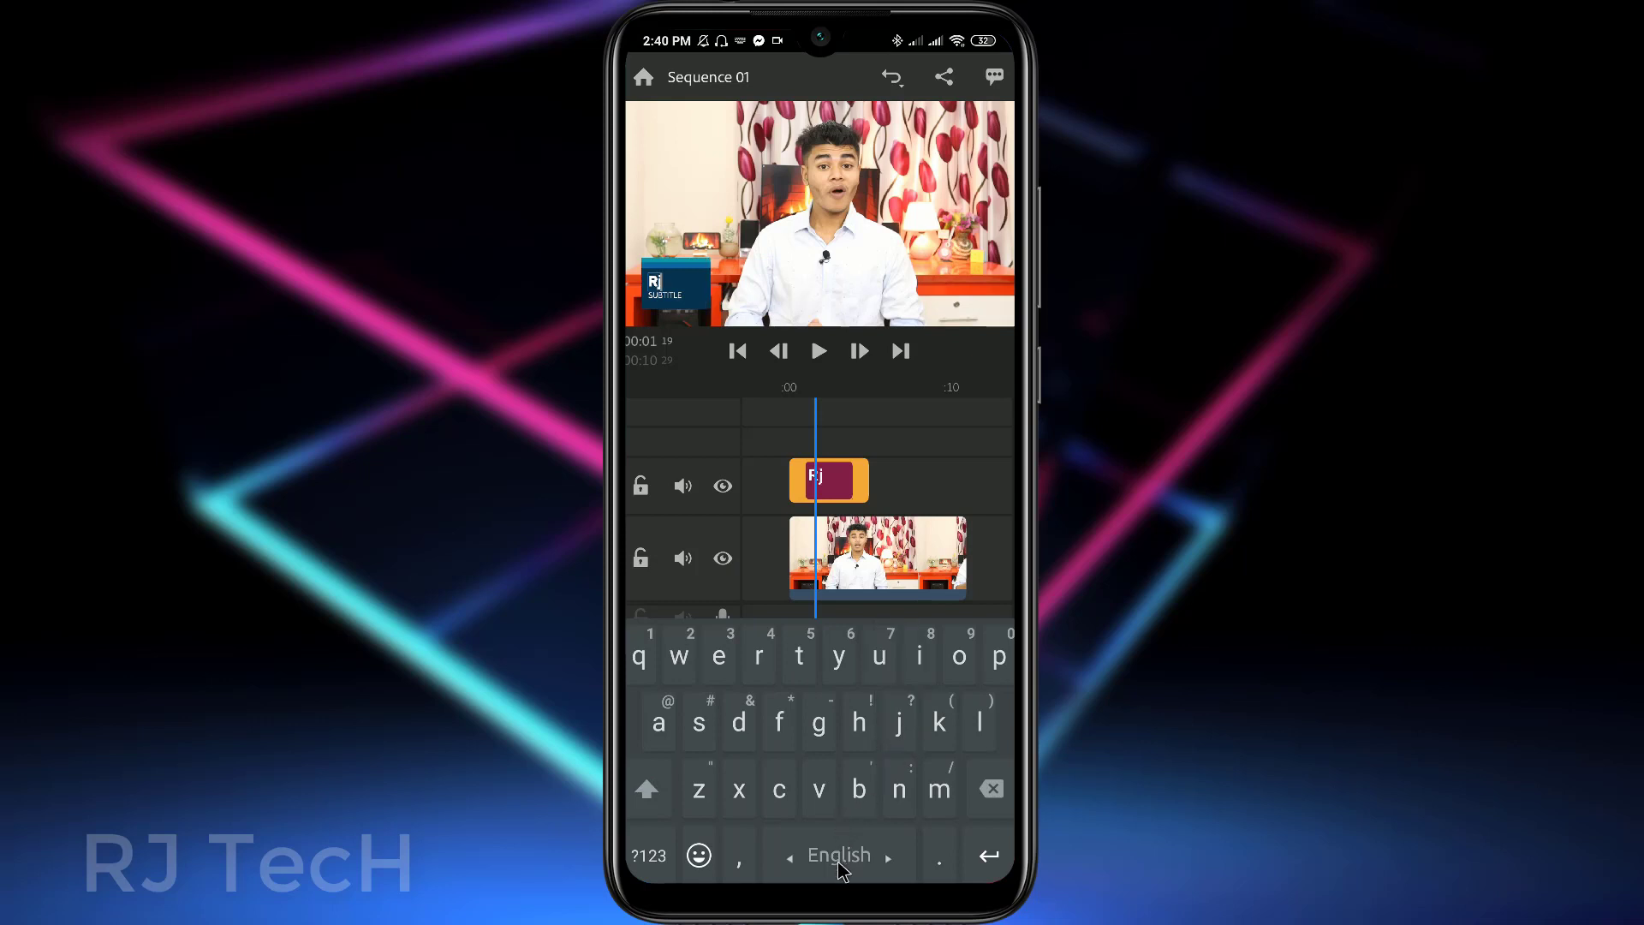
pyautogui.click(656, 792)
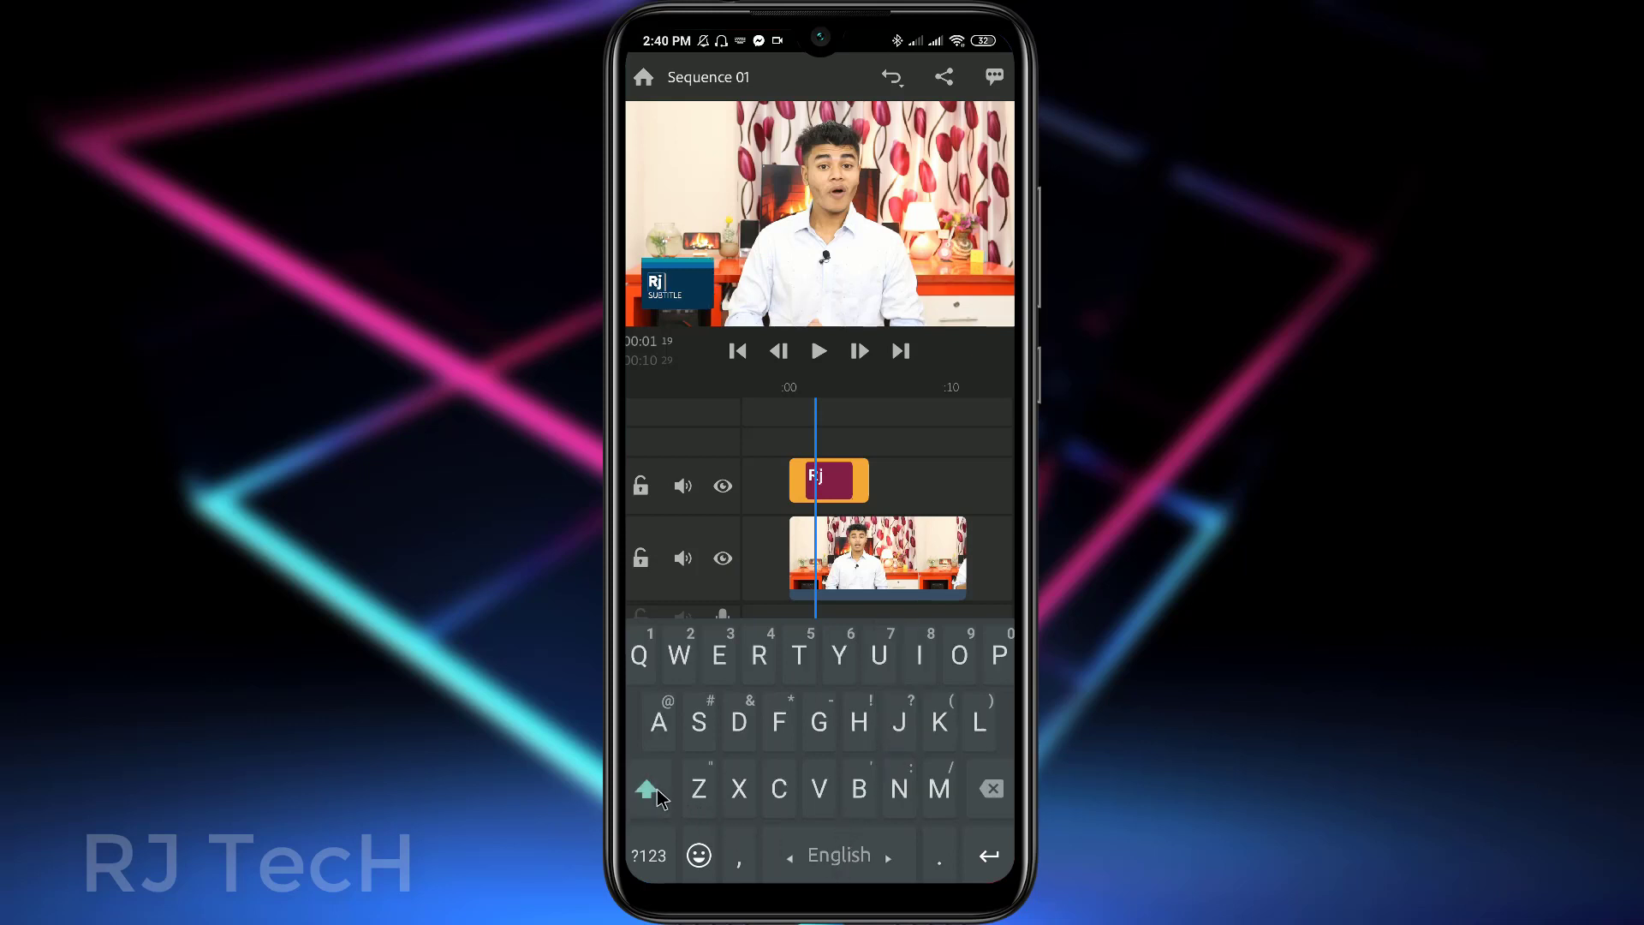
pyautogui.click(799, 657)
pyautogui.click(759, 656)
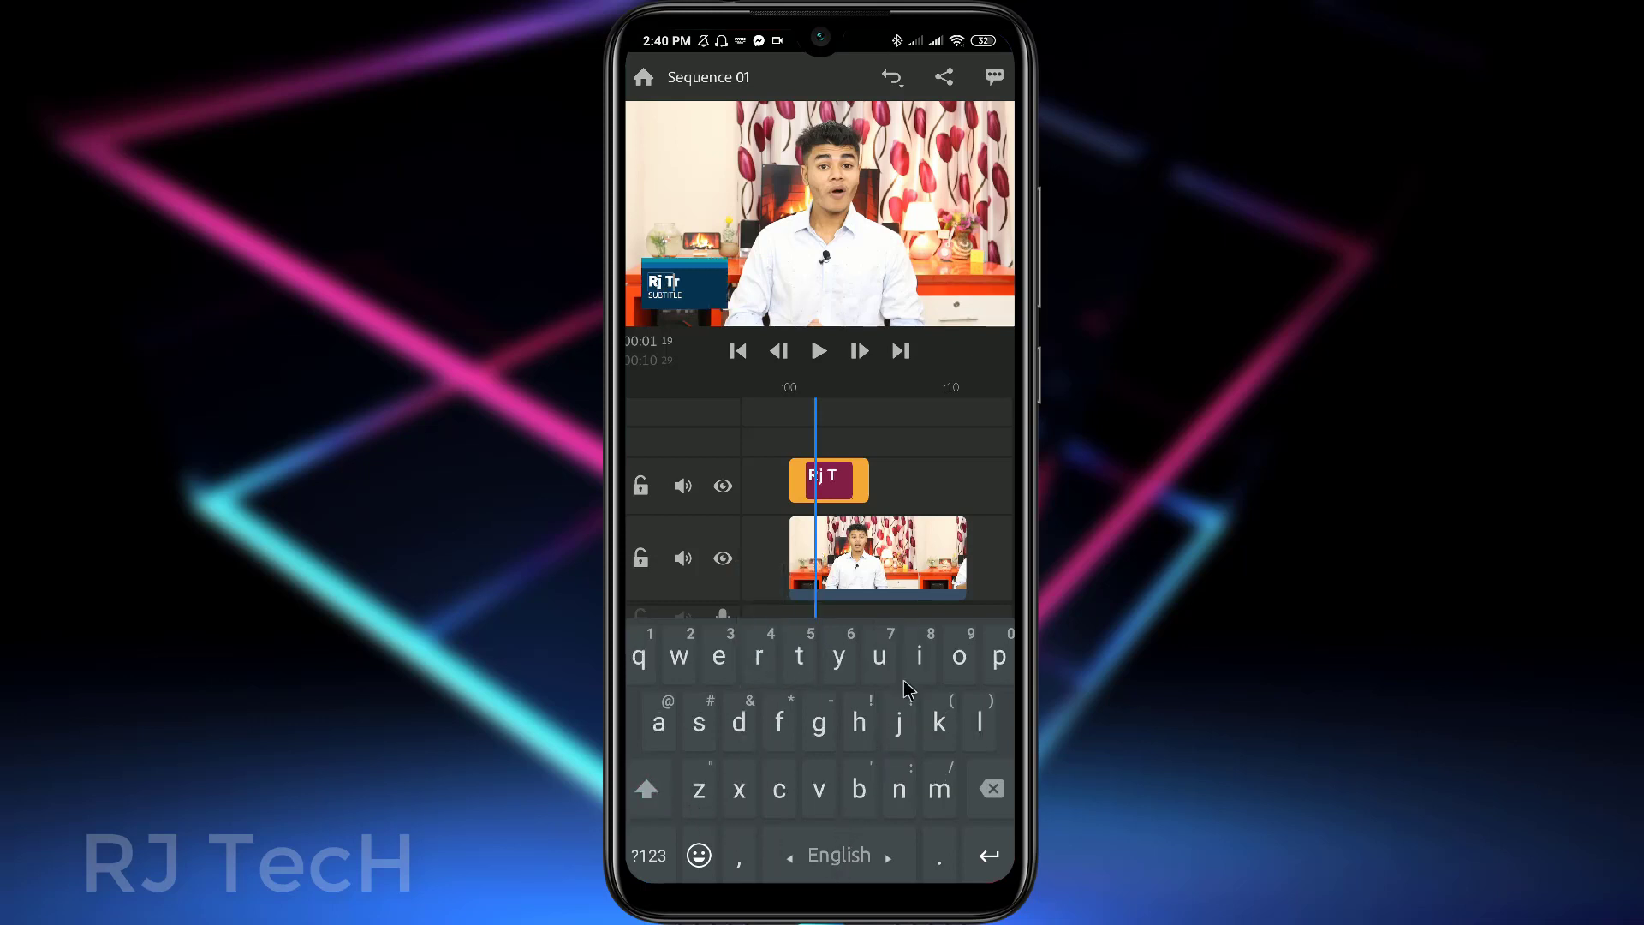
pyautogui.click(992, 790)
pyautogui.click(719, 657)
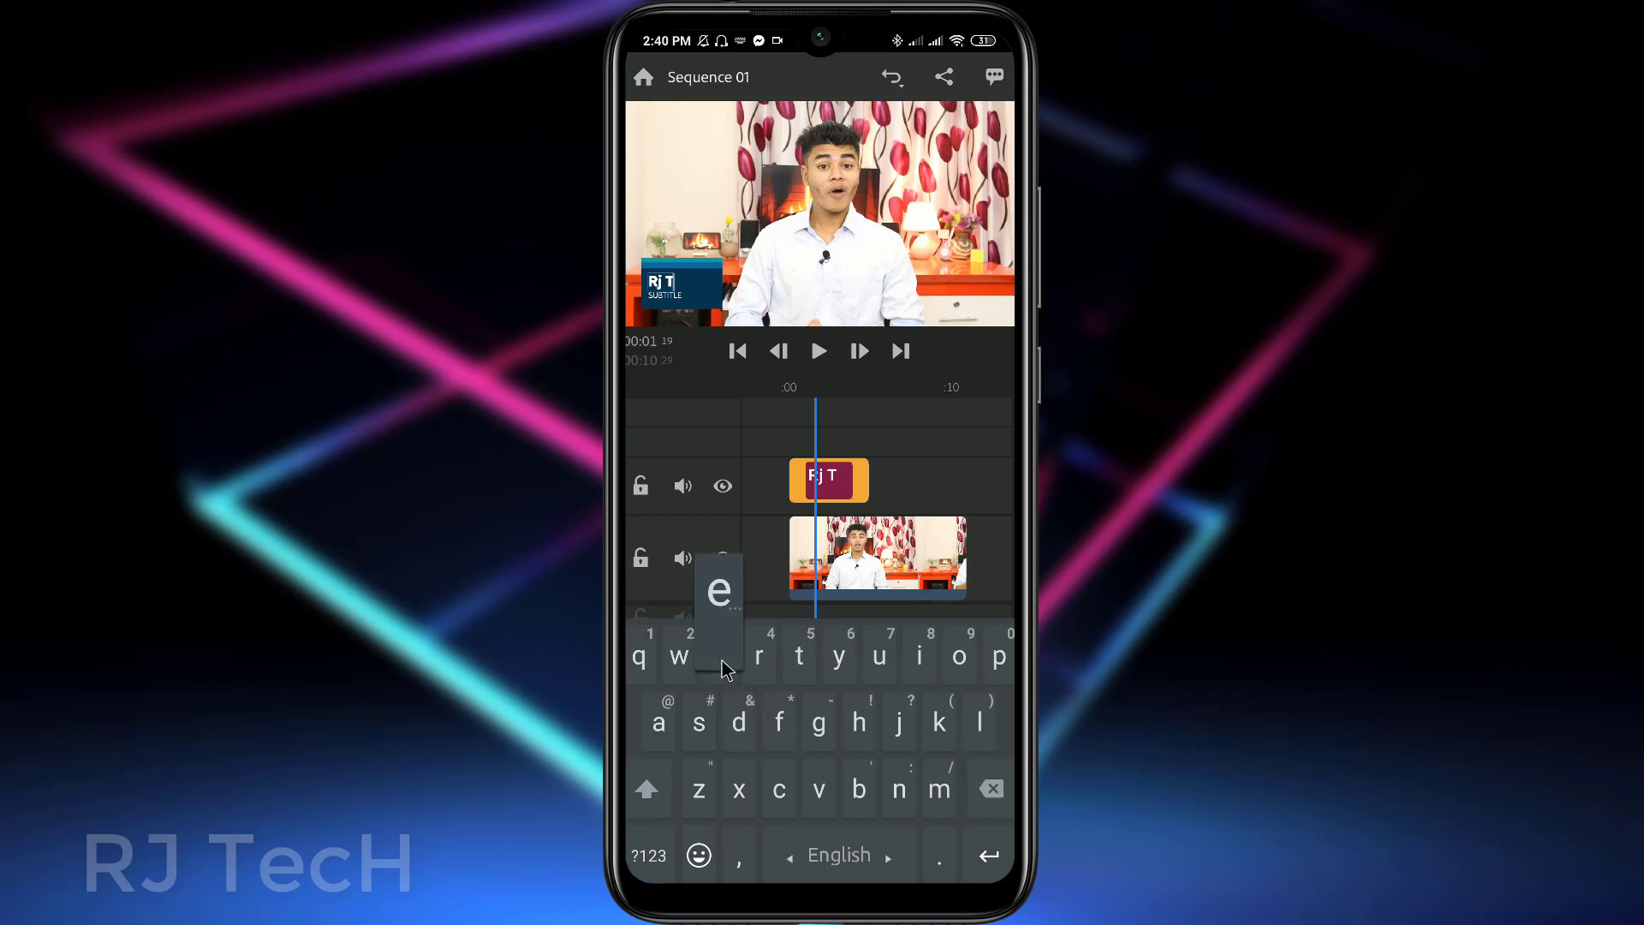
pyautogui.click(780, 791)
pyautogui.click(860, 723)
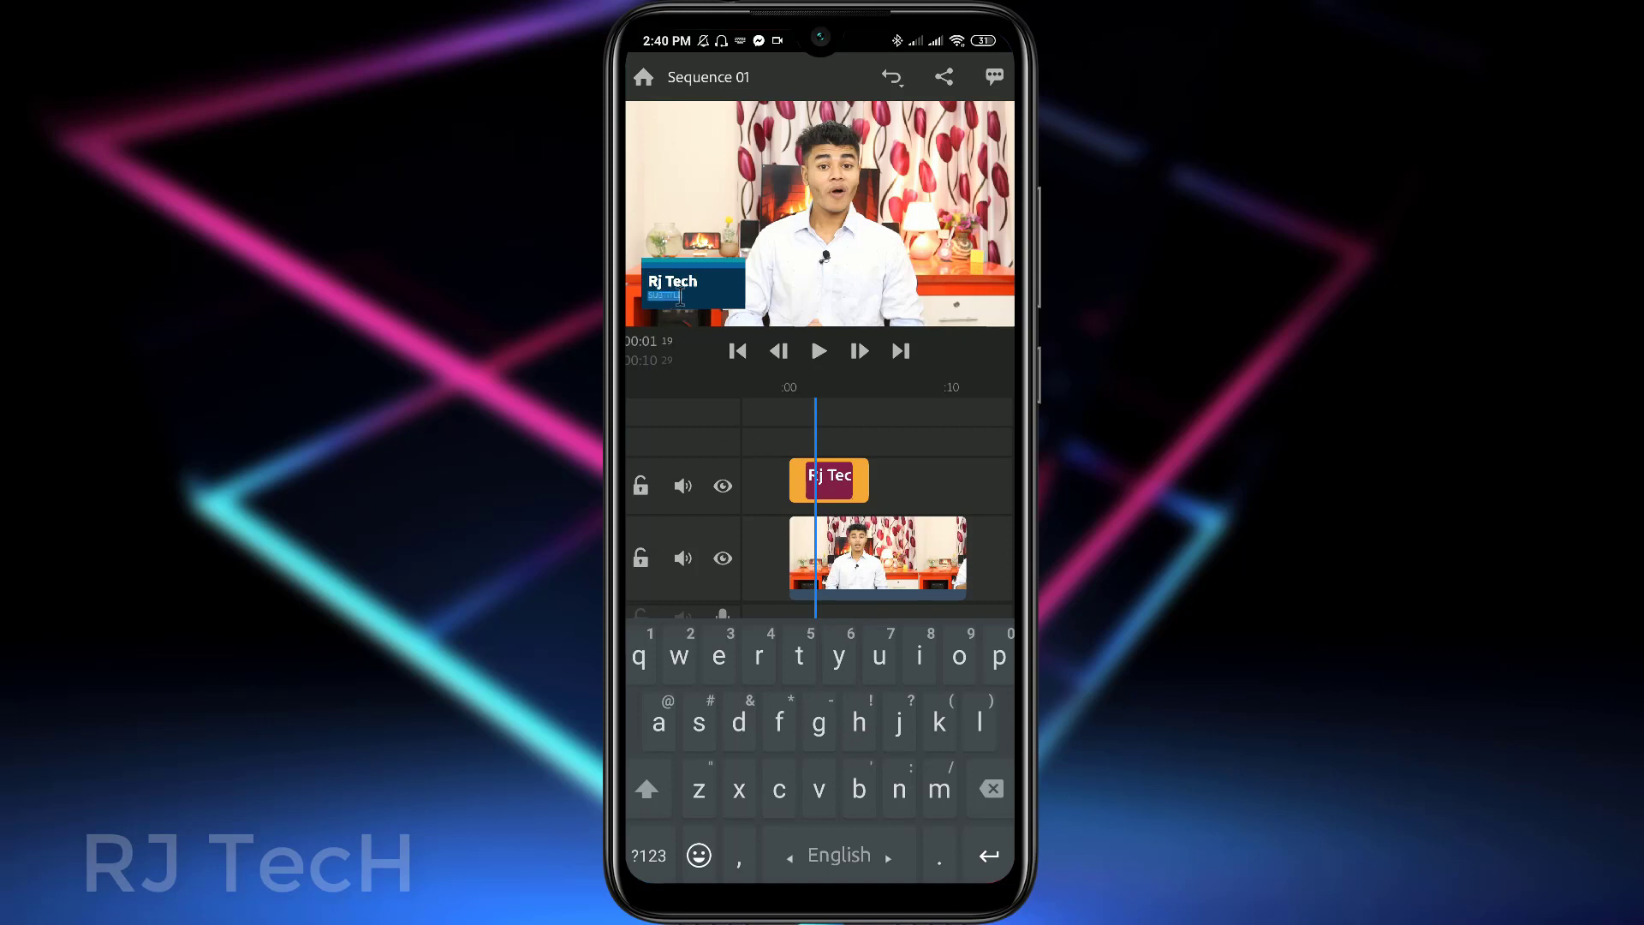
# - Set the subtitle line to 'SUB' and play the sequence to check the title
pyautogui.click(646, 789)
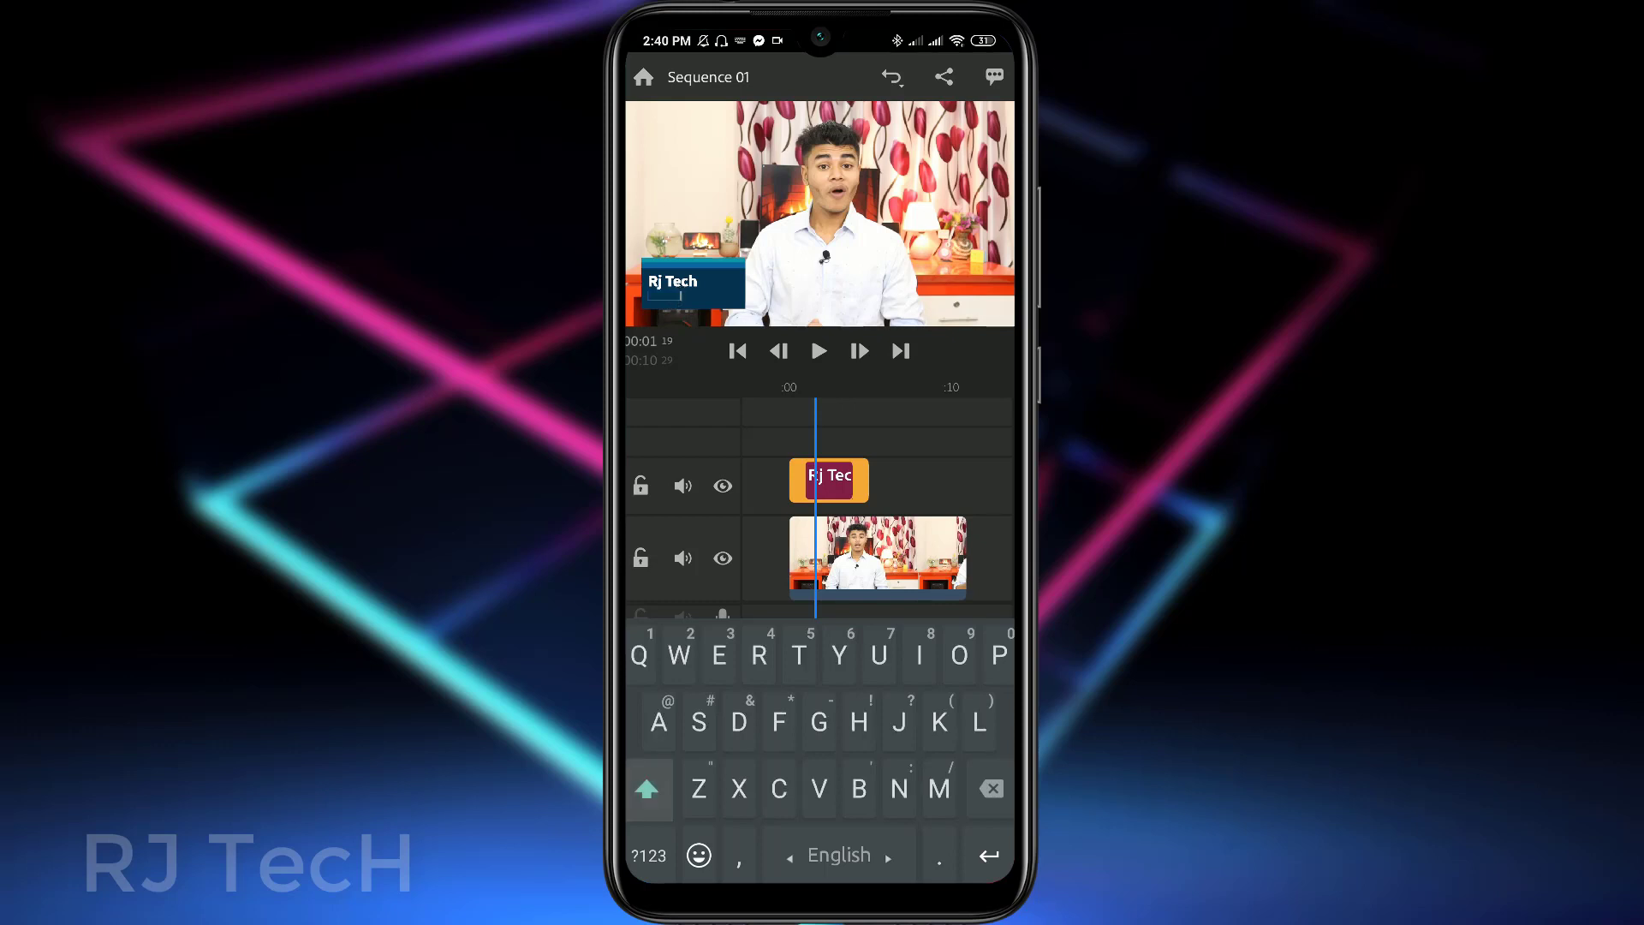
pyautogui.press('BackSpace')
pyautogui.write('D')
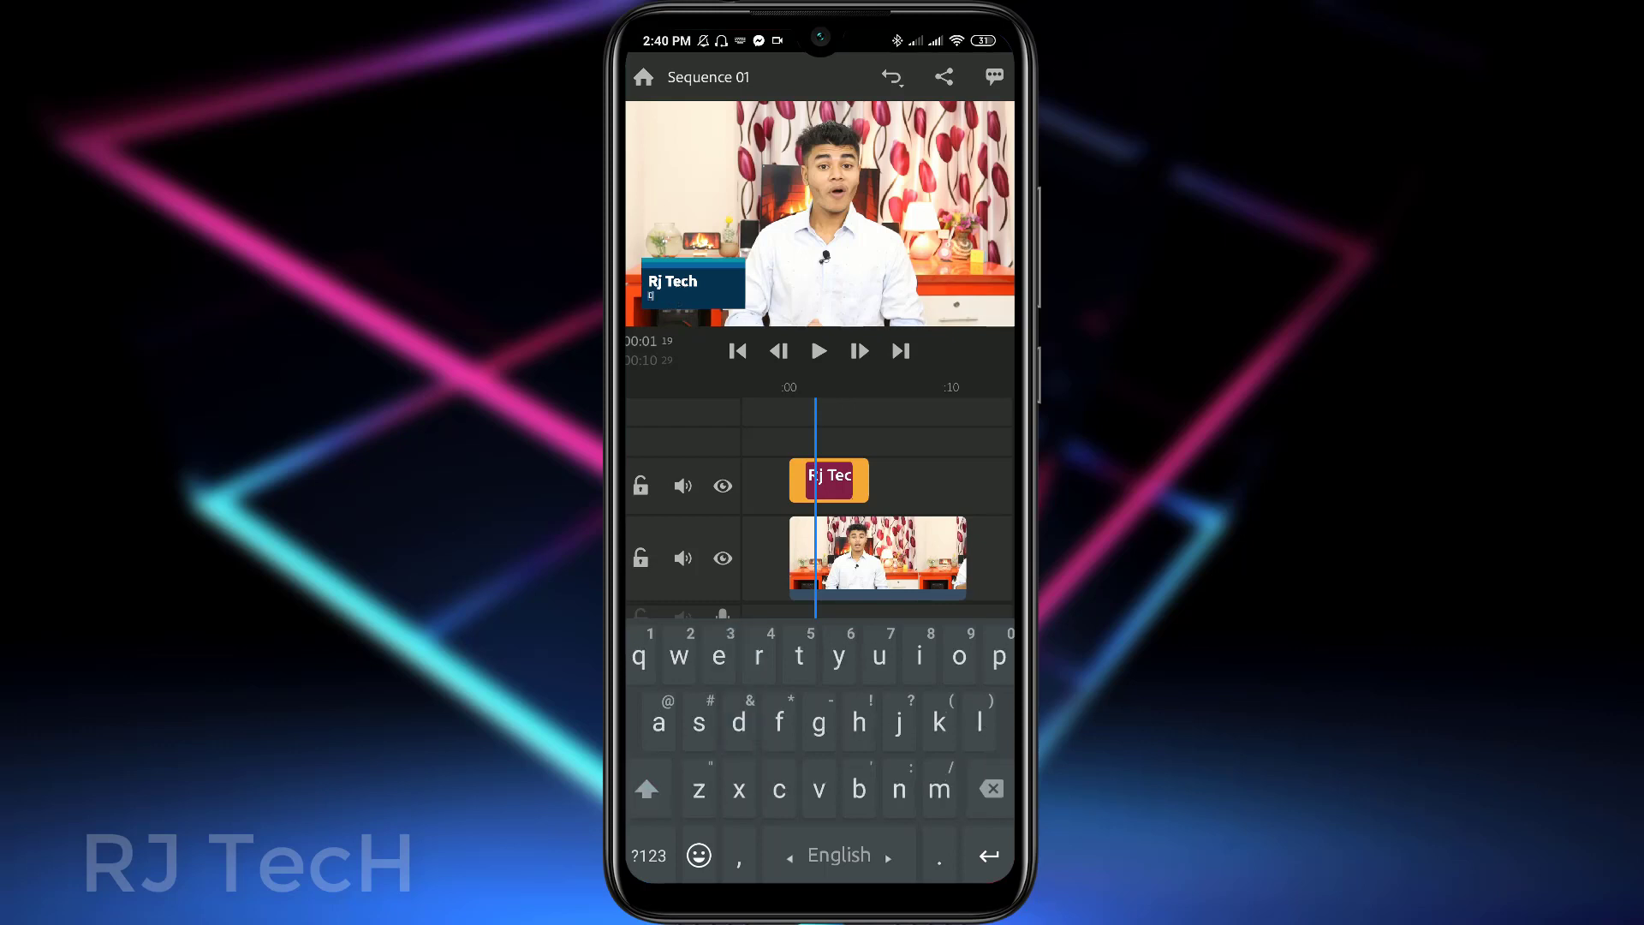
pyautogui.press('BackSpace')
pyautogui.write('ub')
pyautogui.press('BackSpace')
pyautogui.press('BackSpace')
pyautogui.press('BackSpace')
pyautogui.press('BackSpace')
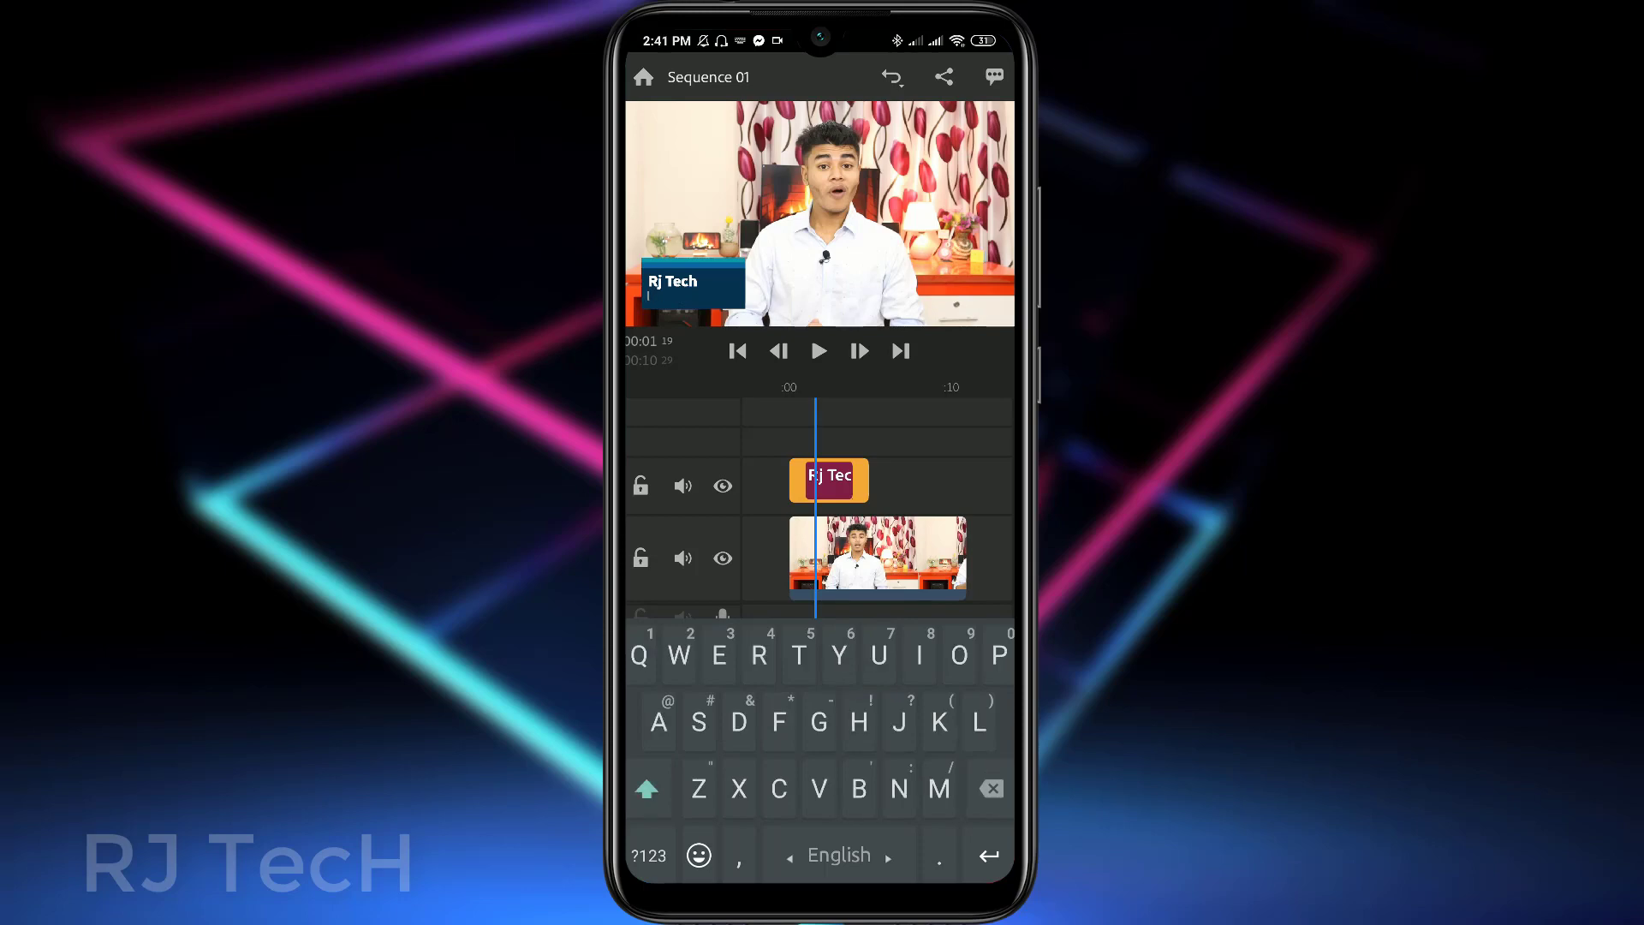
pyautogui.write('SUB')
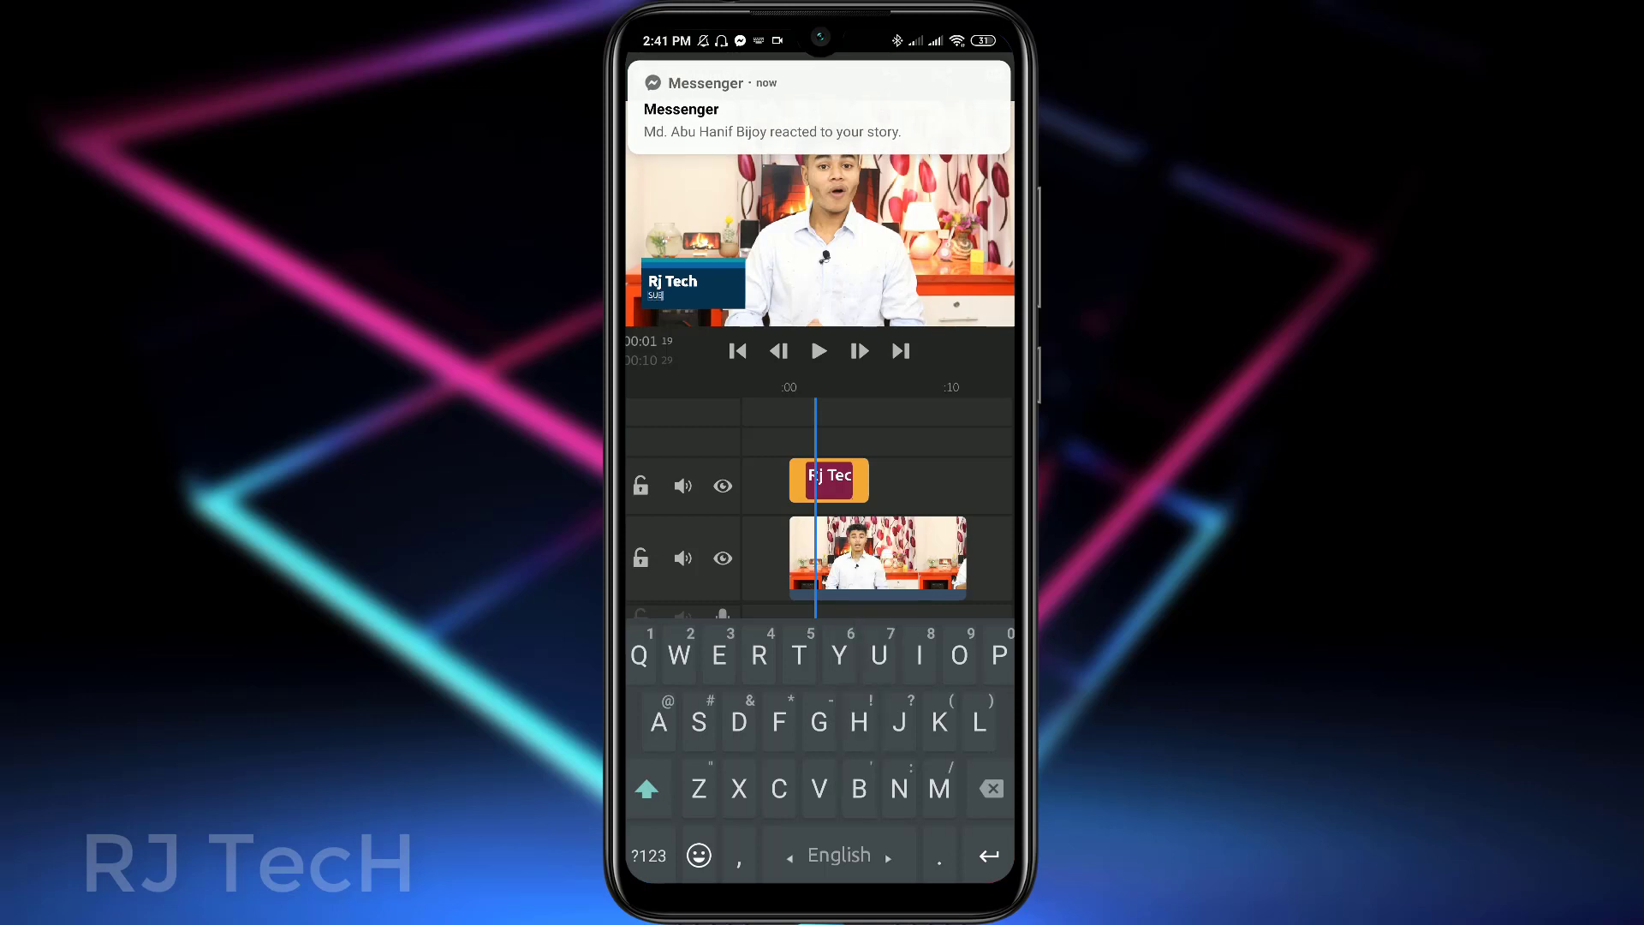
pyautogui.hscroll(-2, 785, 438)
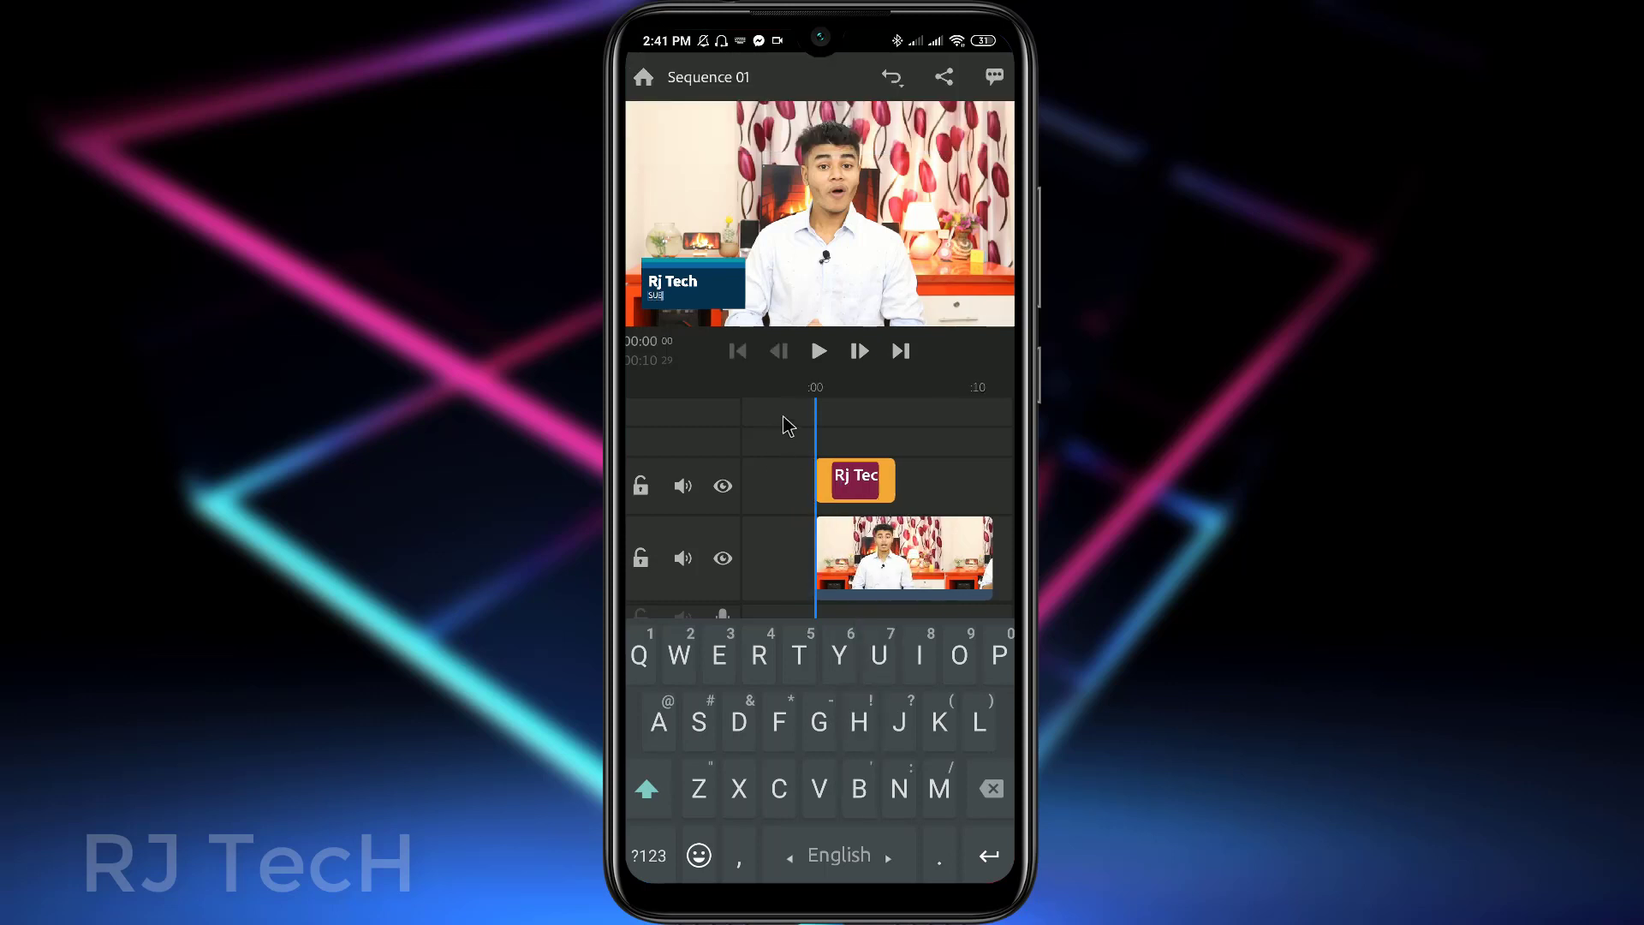
pyautogui.click(819, 352)
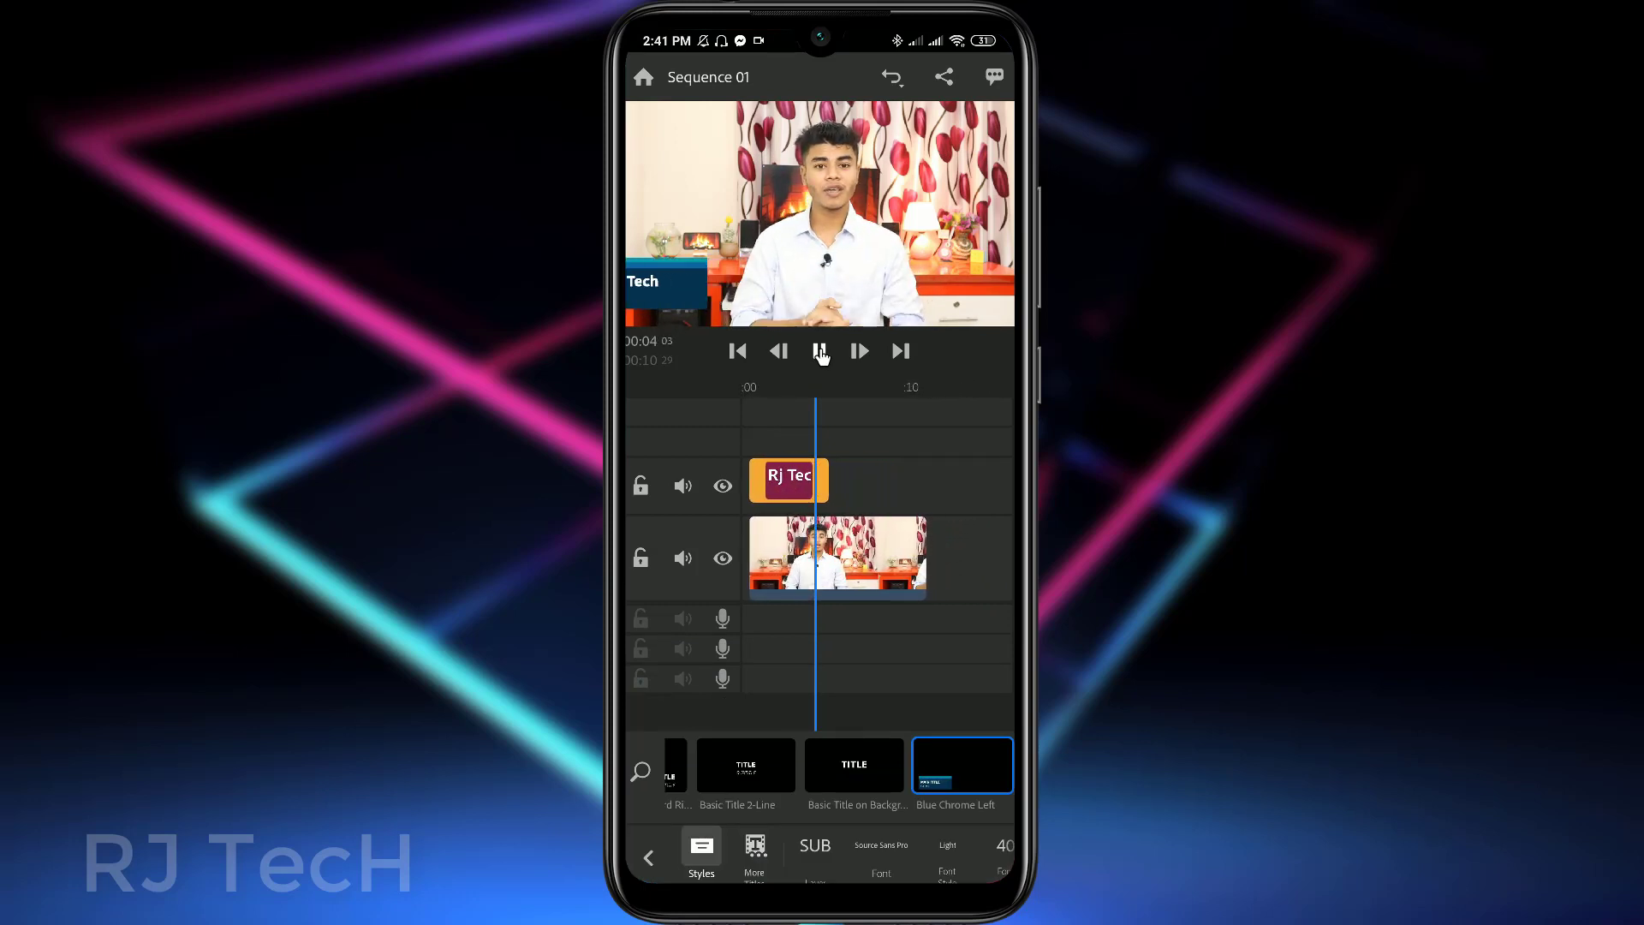
pyautogui.click(820, 352)
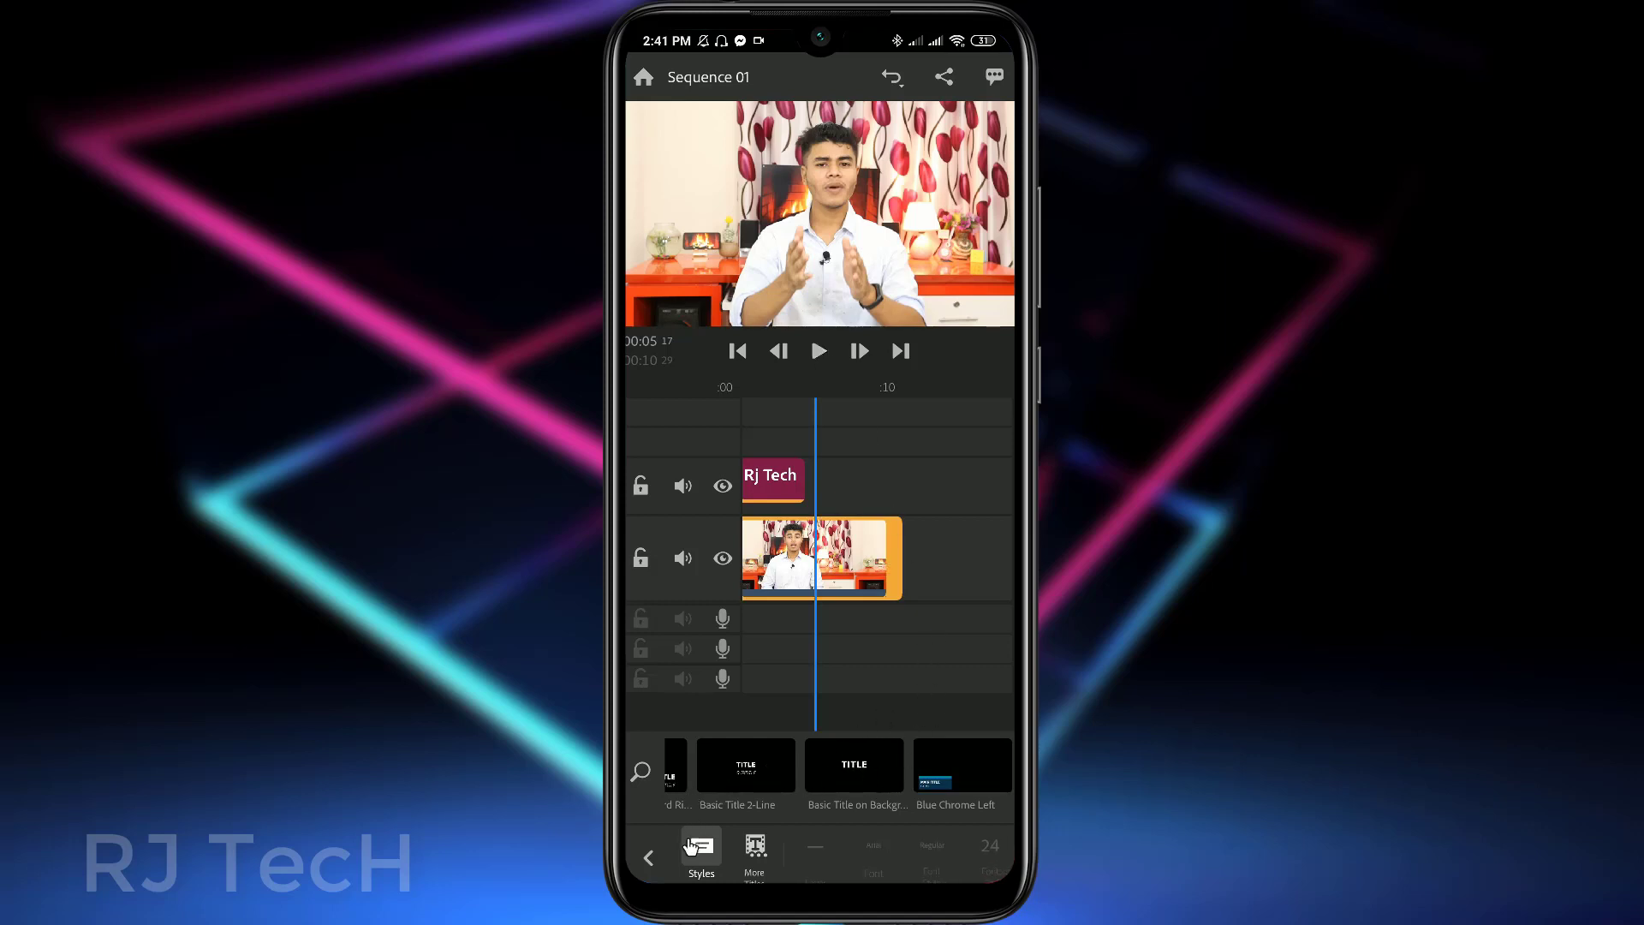
pyautogui.click(648, 857)
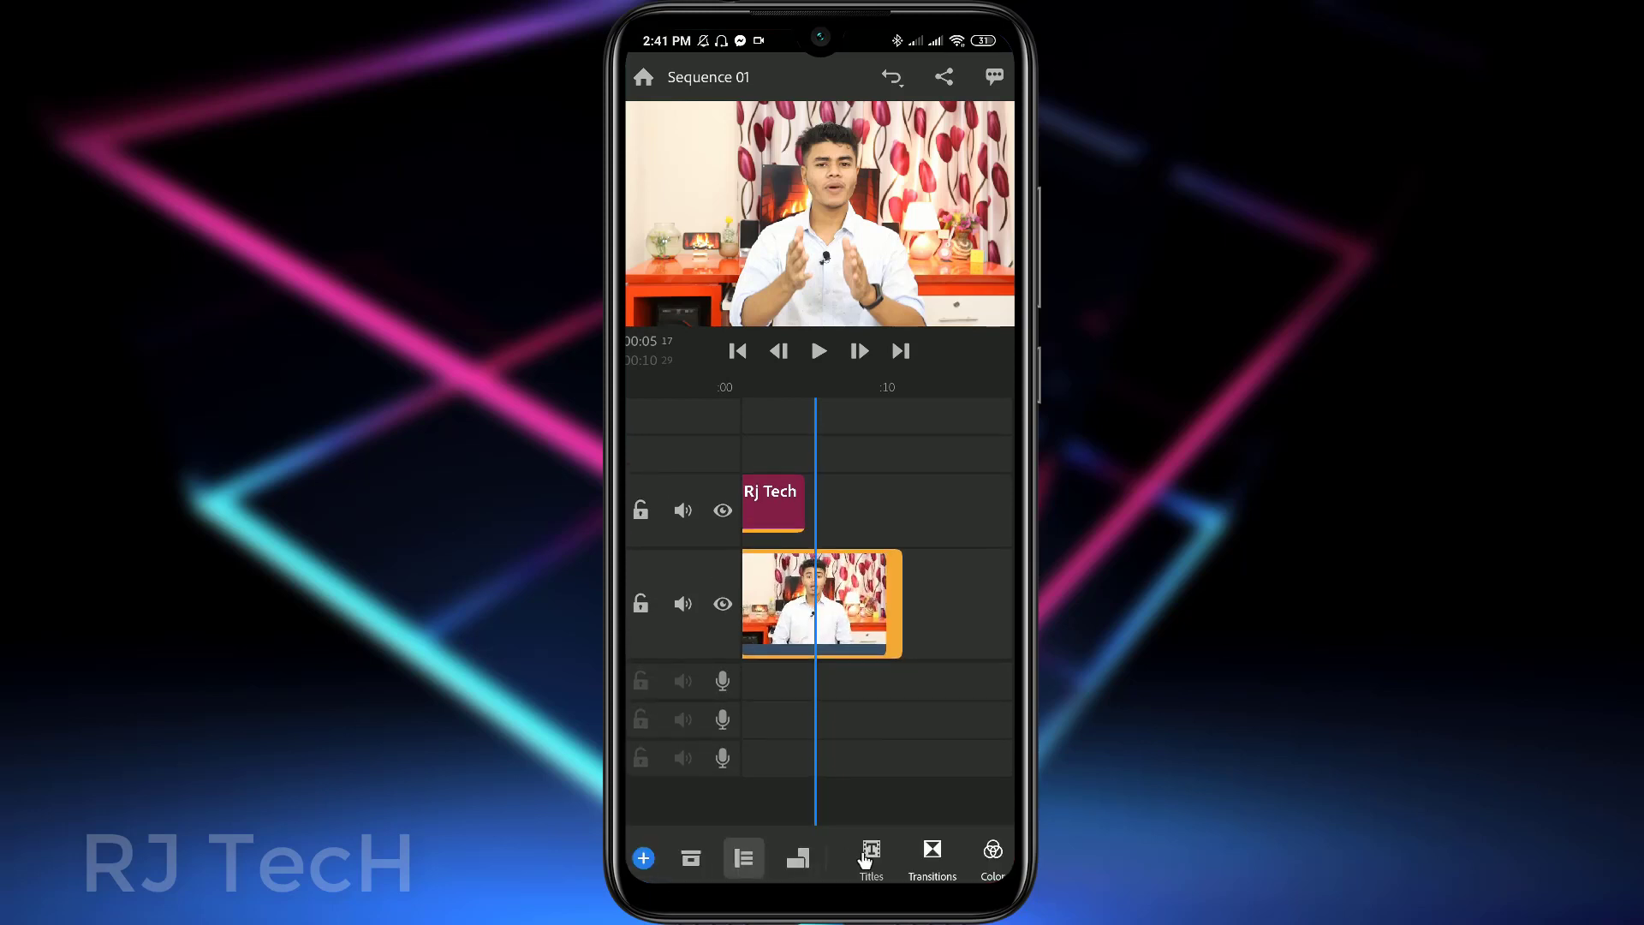
pyautogui.moveTo(939, 868); pyautogui.dragTo(914, 869)
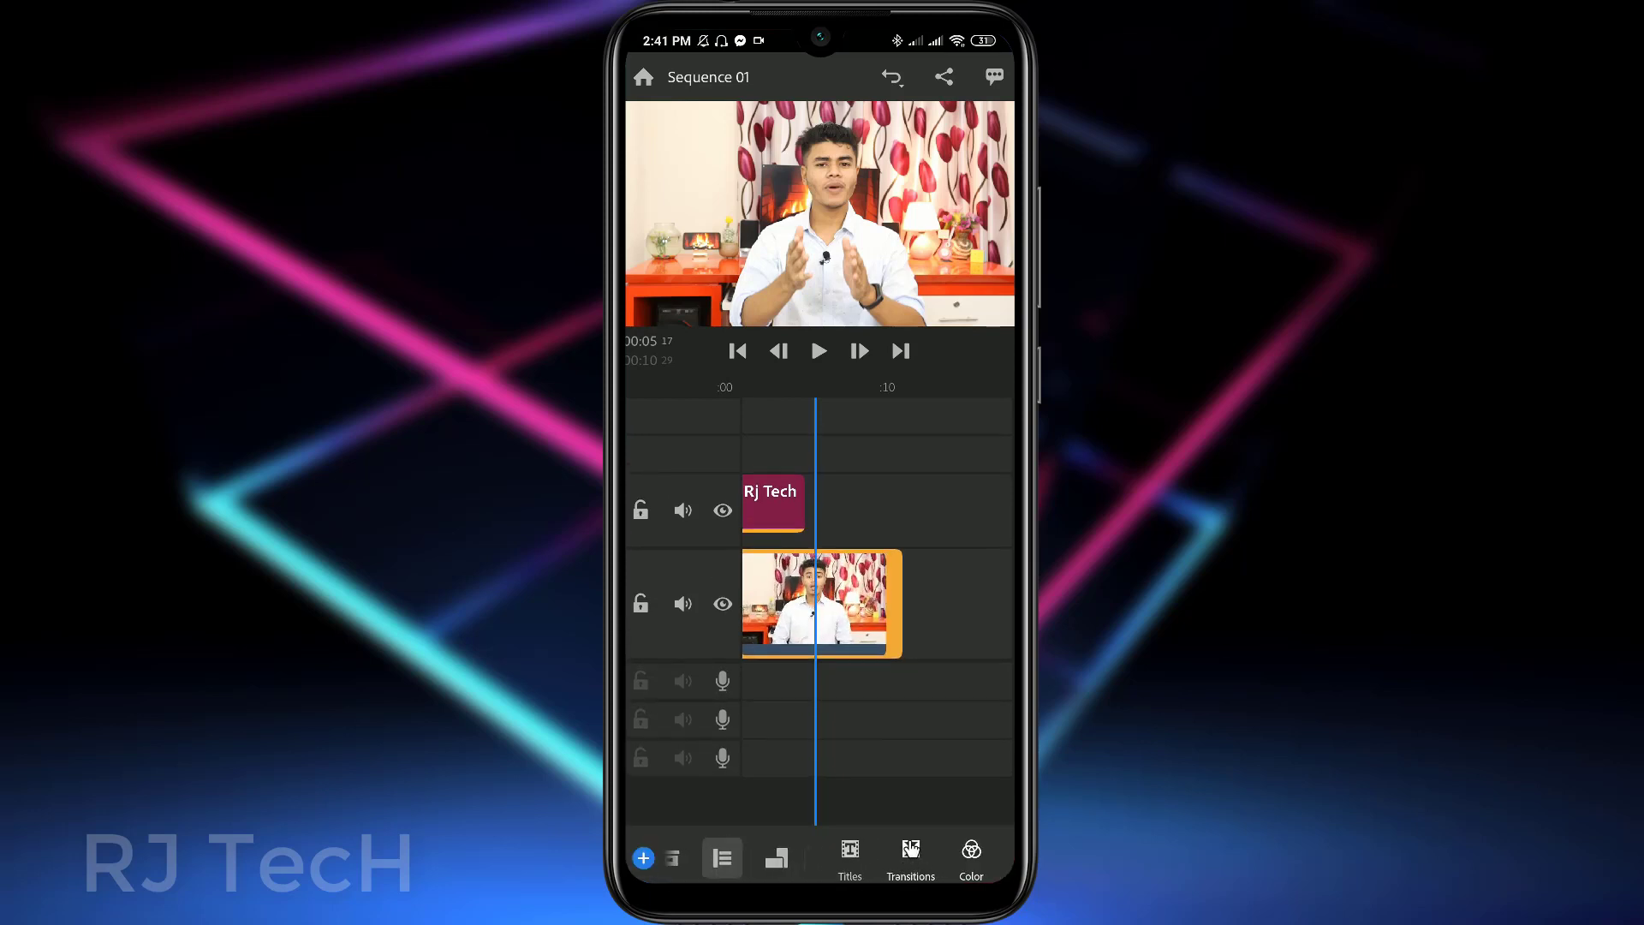
# - Move the Rj Tech title clip to start slightly later on the timeline
pyautogui.click(911, 850)
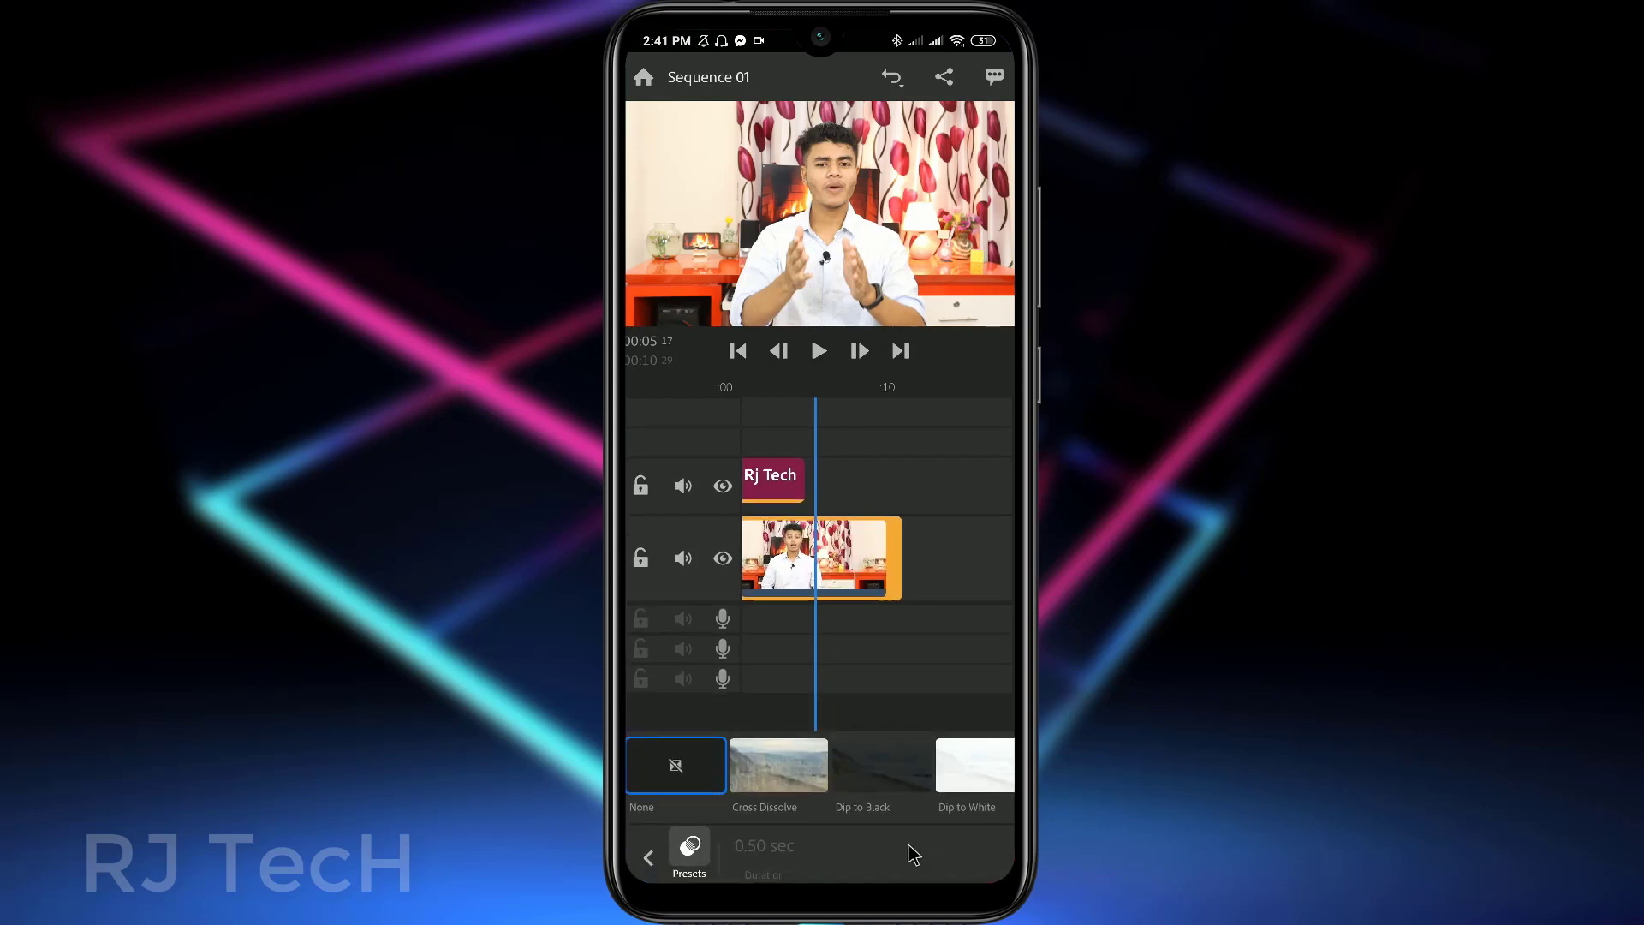
pyautogui.click(805, 485)
pyautogui.moveTo(800, 484); pyautogui.dragTo(832, 486)
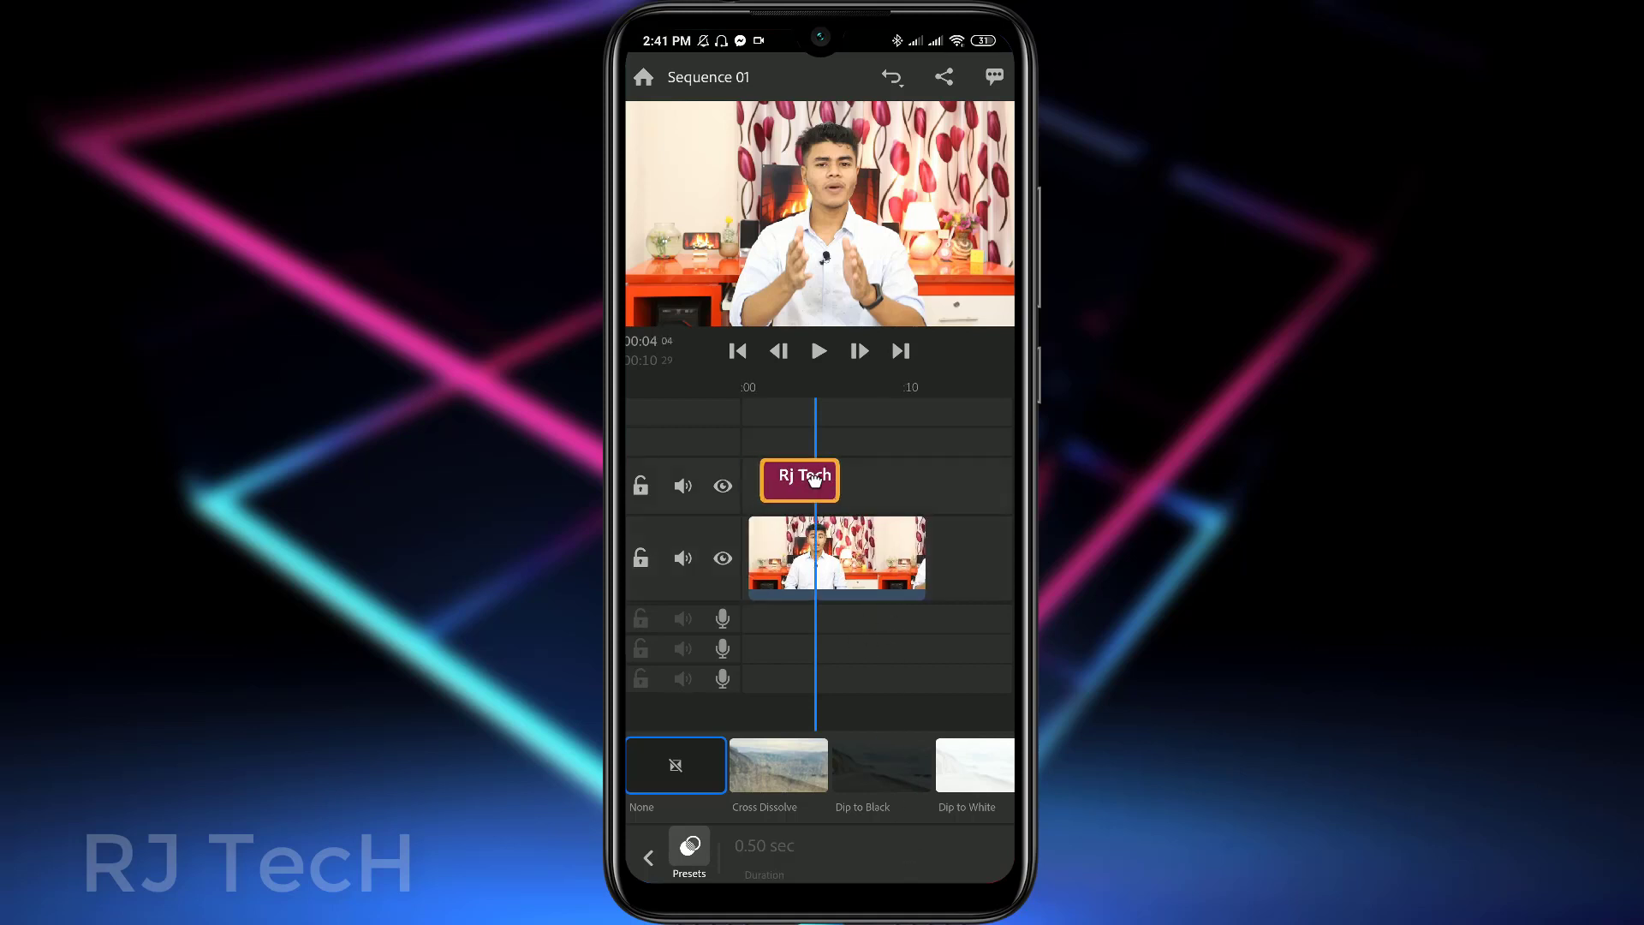
# - Apply a 0.50-second Dip to Black transition to the video clip
pyautogui.click(776, 764)
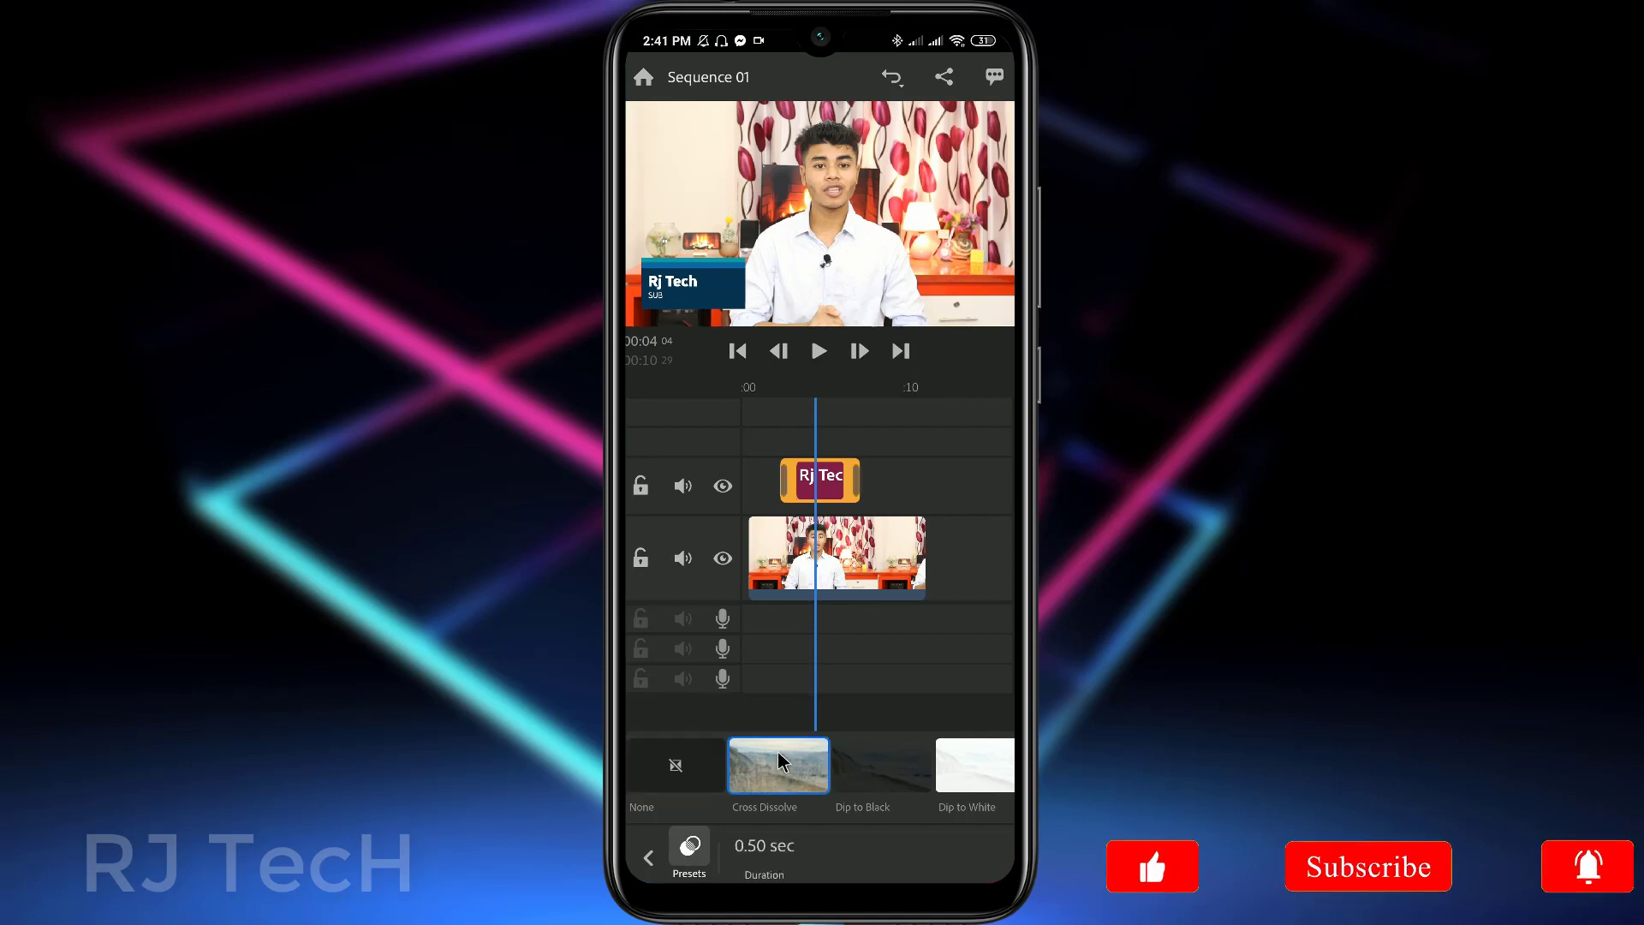
pyautogui.click(870, 555)
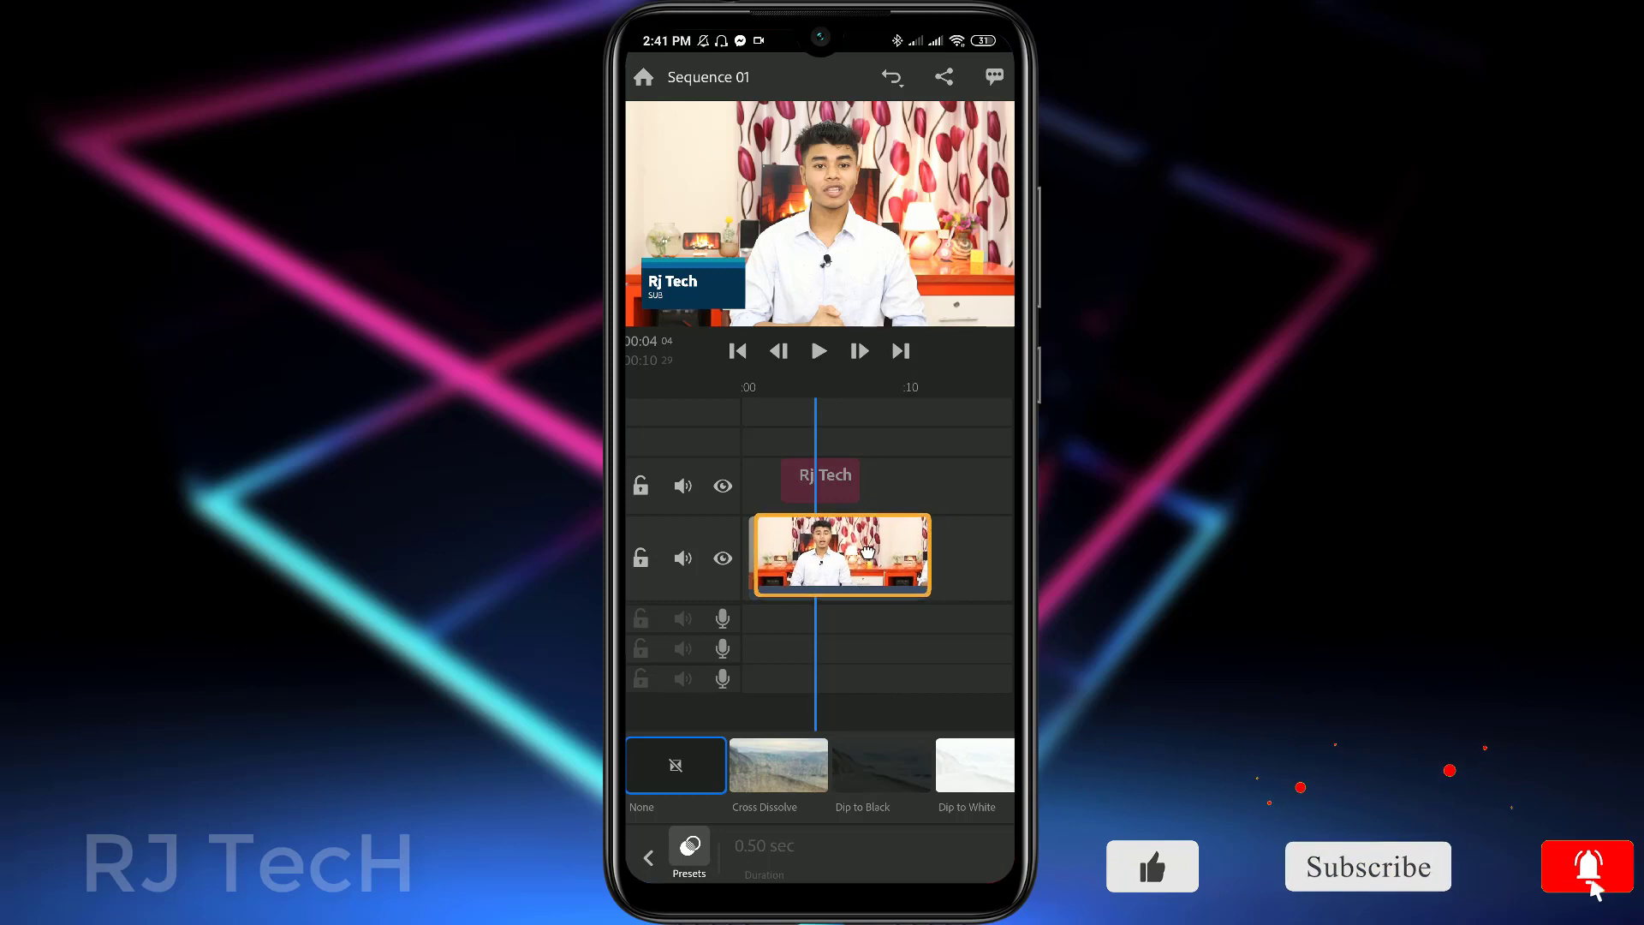
pyautogui.moveTo(770, 416); pyautogui.dragTo(809, 415)
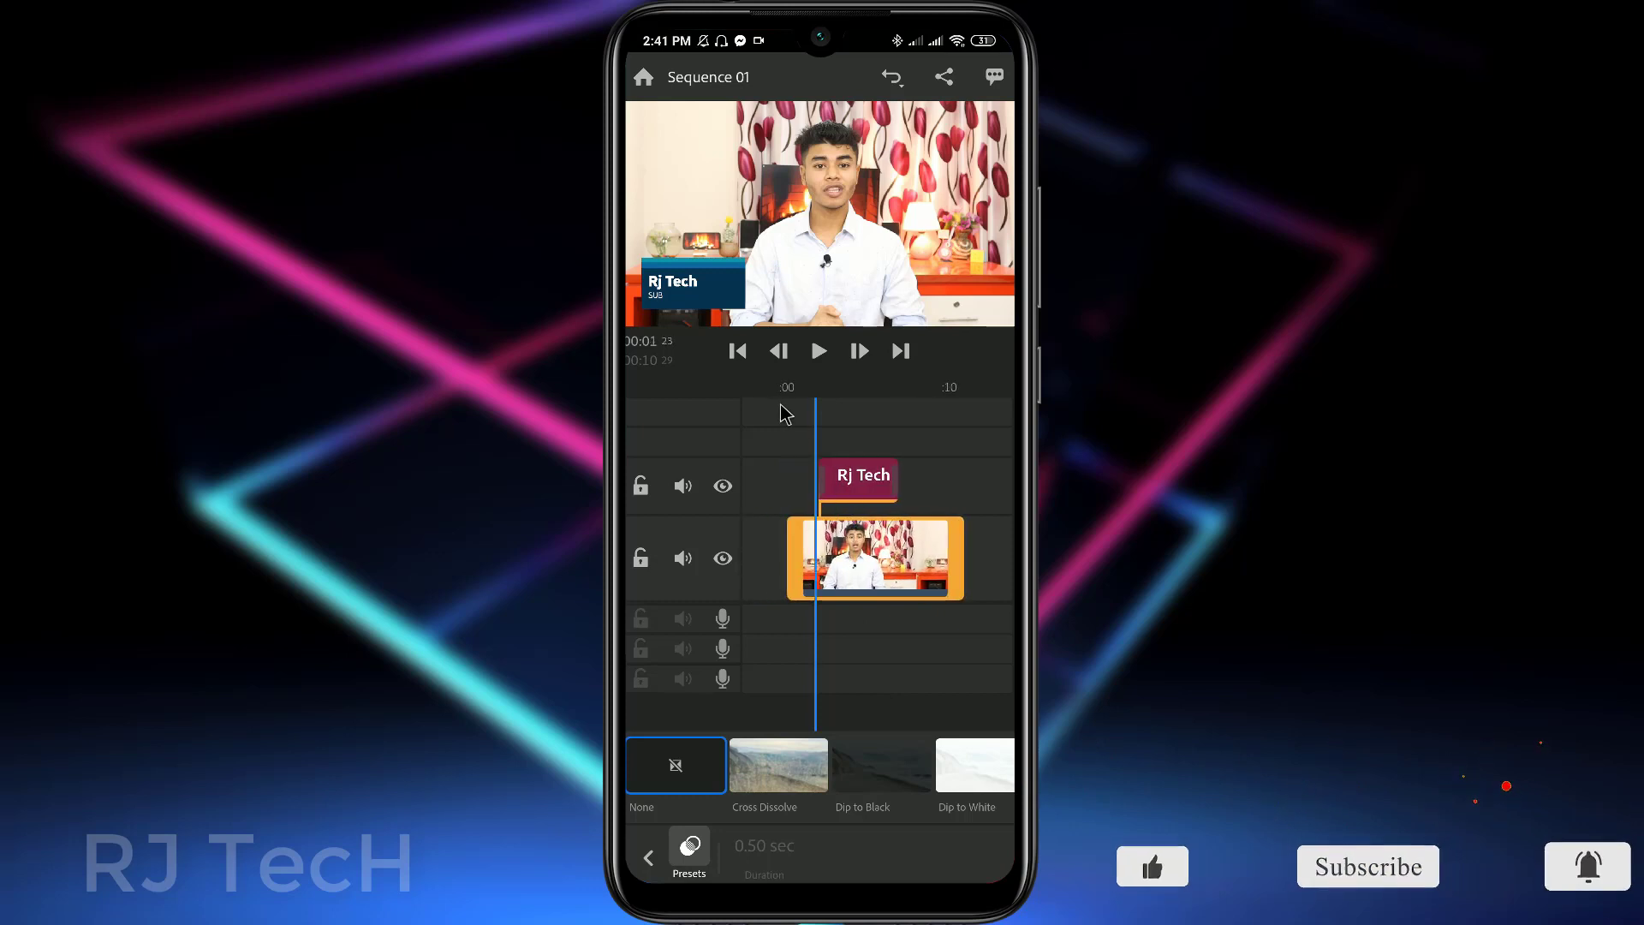
pyautogui.click(819, 353)
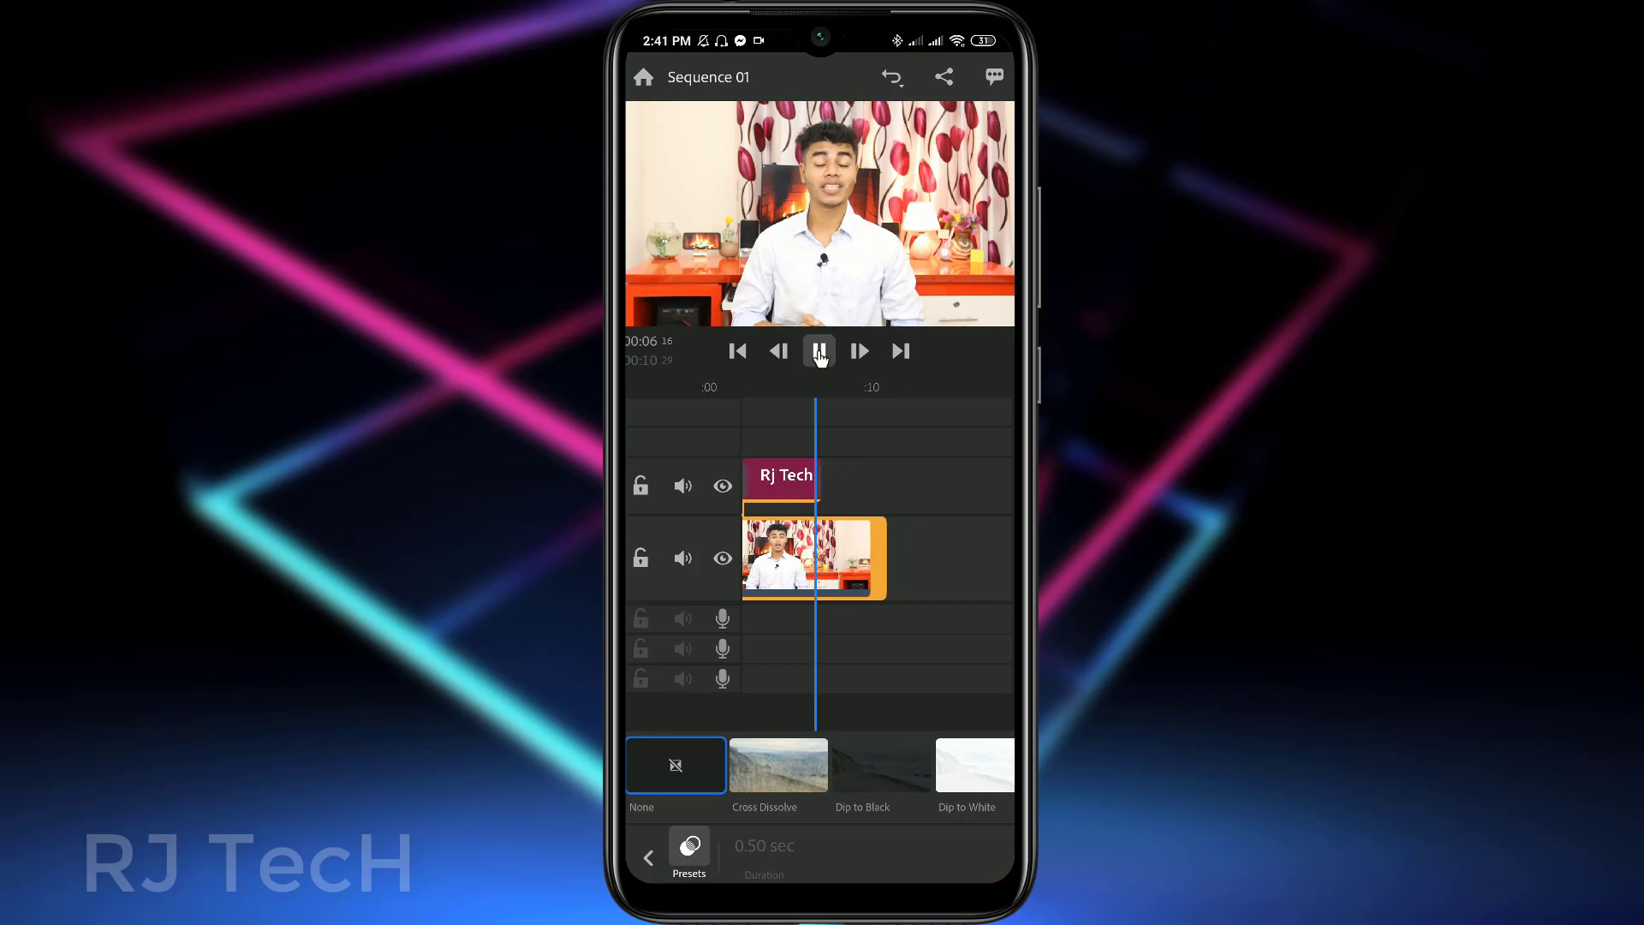
pyautogui.click(819, 353)
pyautogui.moveTo(983, 795); pyautogui.dragTo(926, 796)
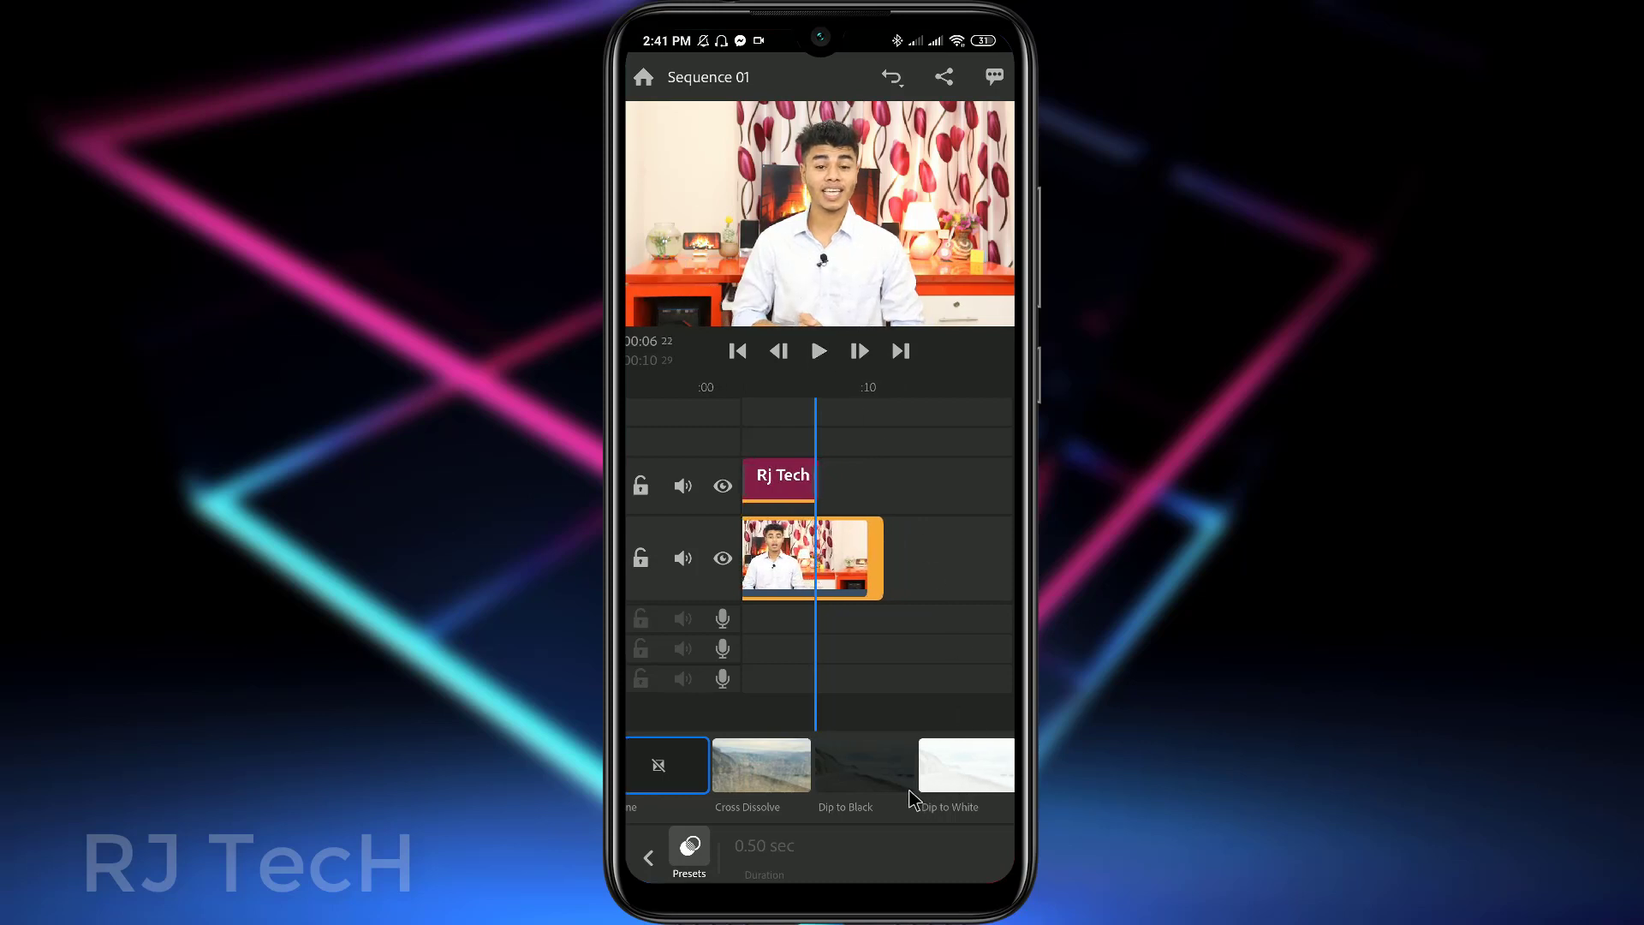
pyautogui.click(884, 769)
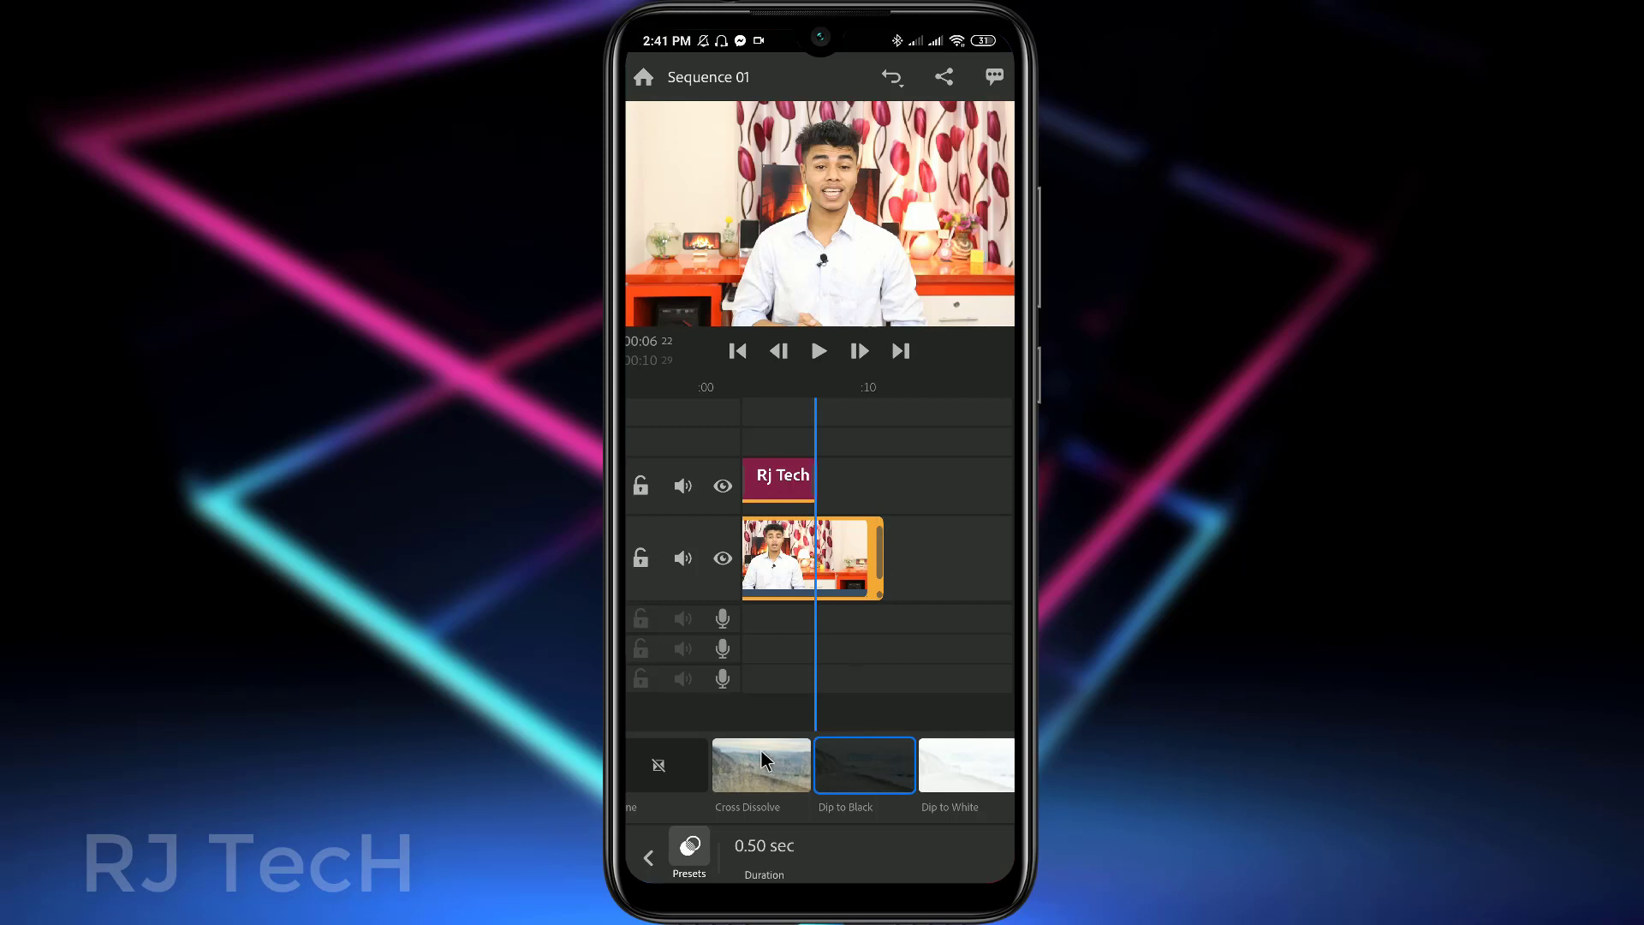
pyautogui.click(689, 852)
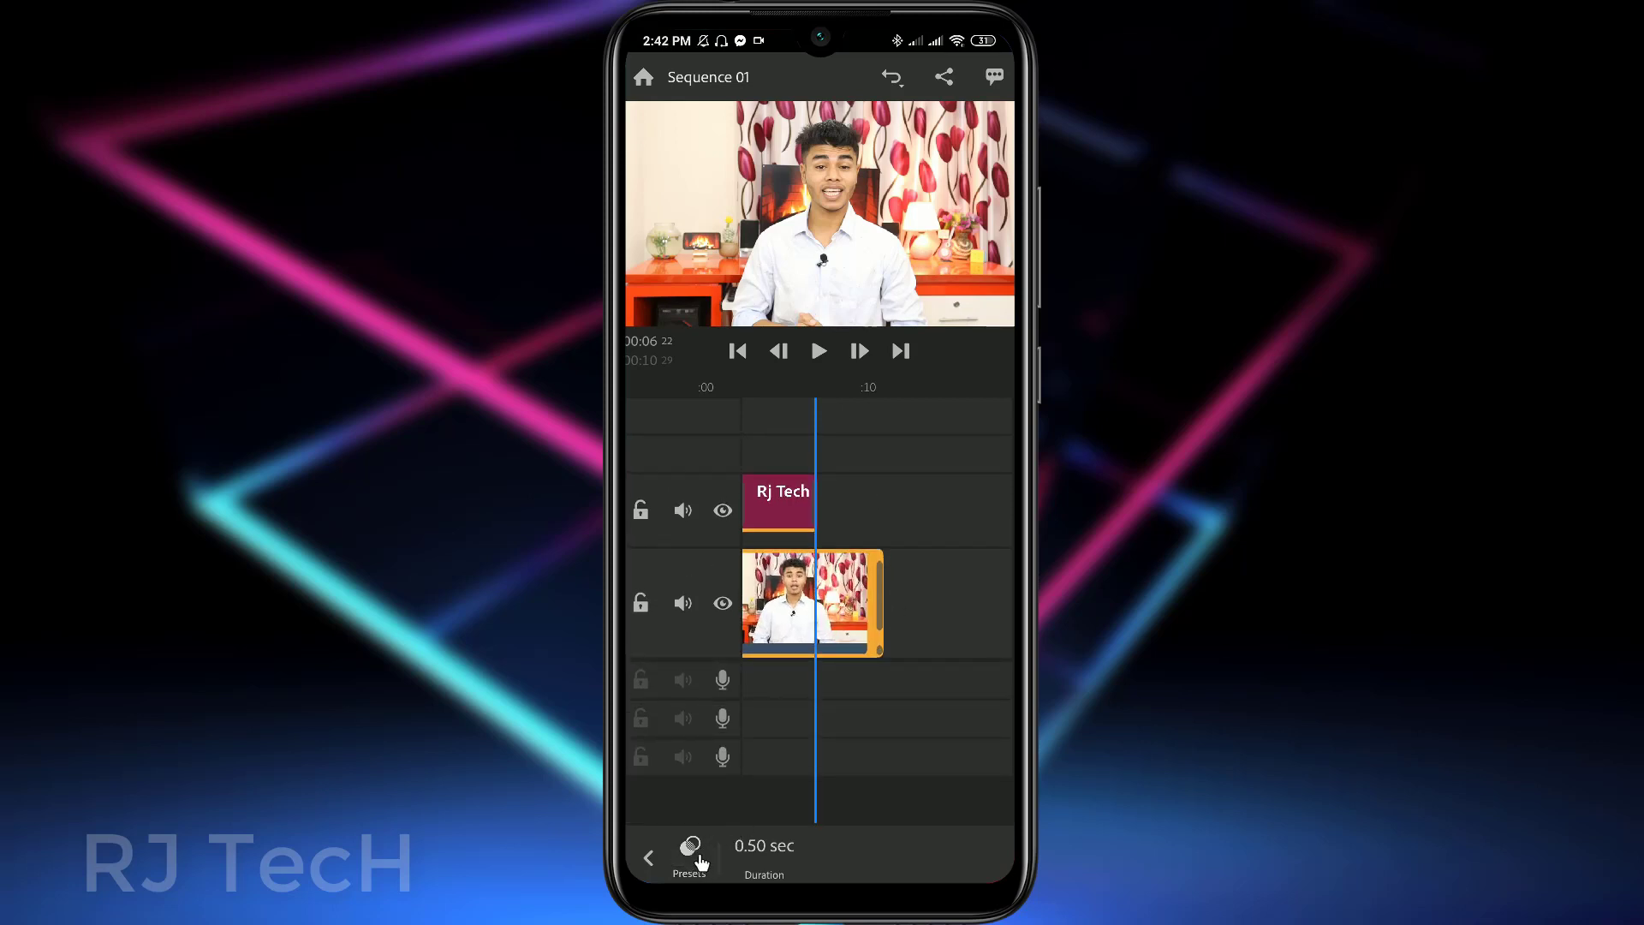
# - Preview longer transition durations, then settle the transition at 0.90 seconds
pyautogui.click(742, 856)
pyautogui.moveTo(669, 798); pyautogui.dragTo(852, 798)
pyautogui.moveTo(848, 711); pyautogui.dragTo(955, 704)
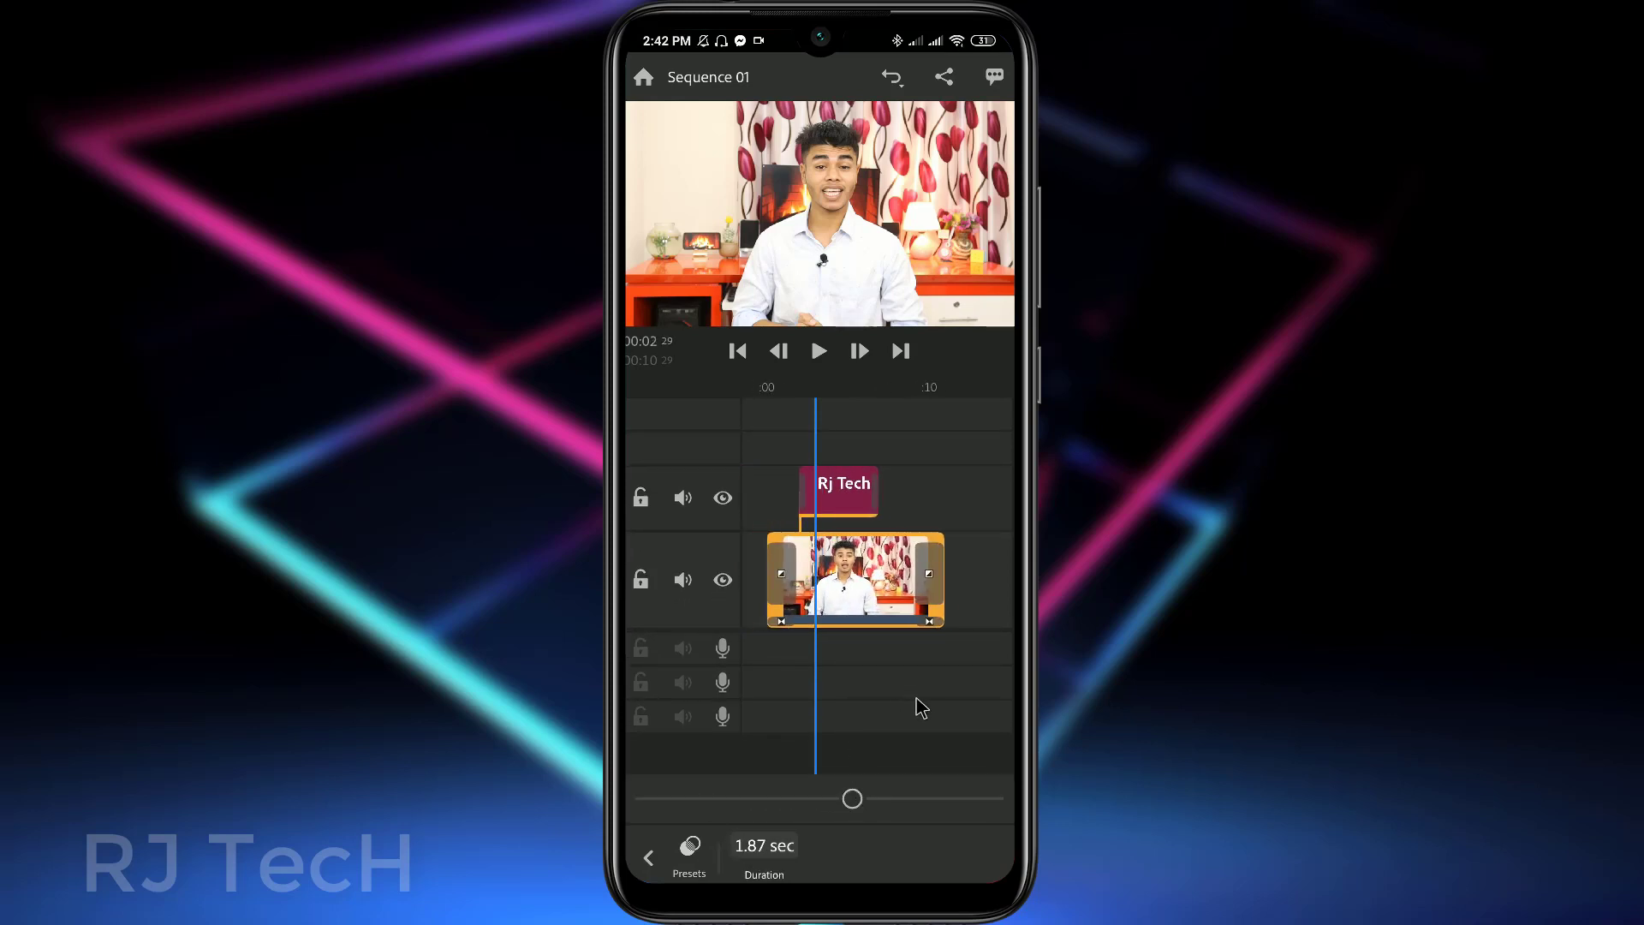
pyautogui.click(821, 353)
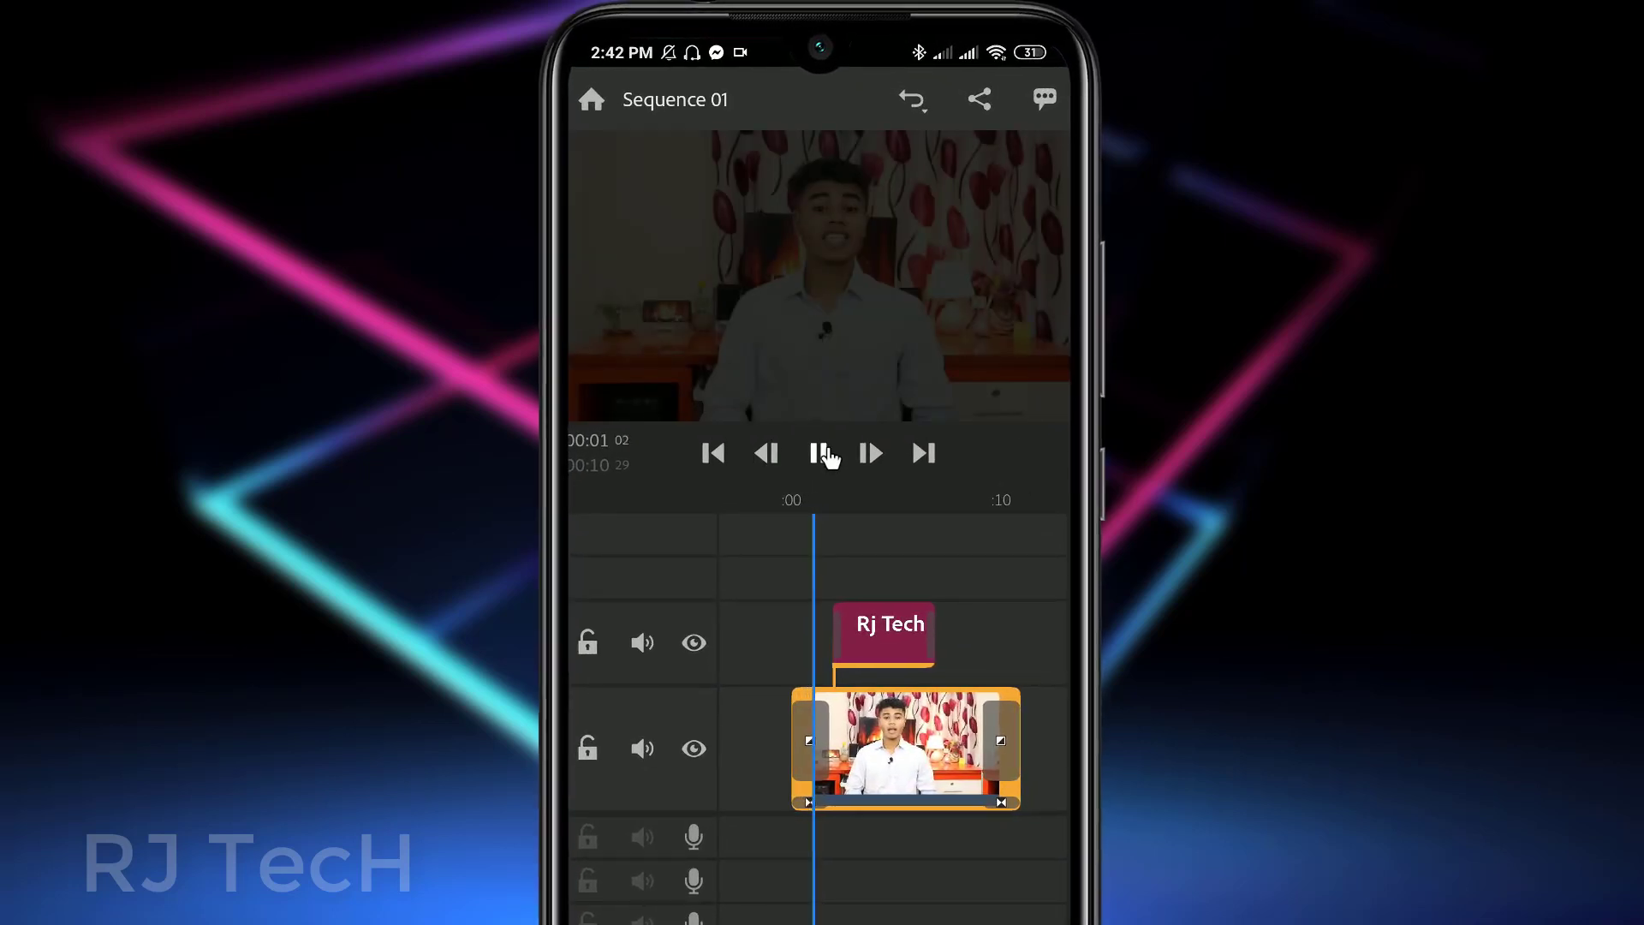
pyautogui.click(824, 454)
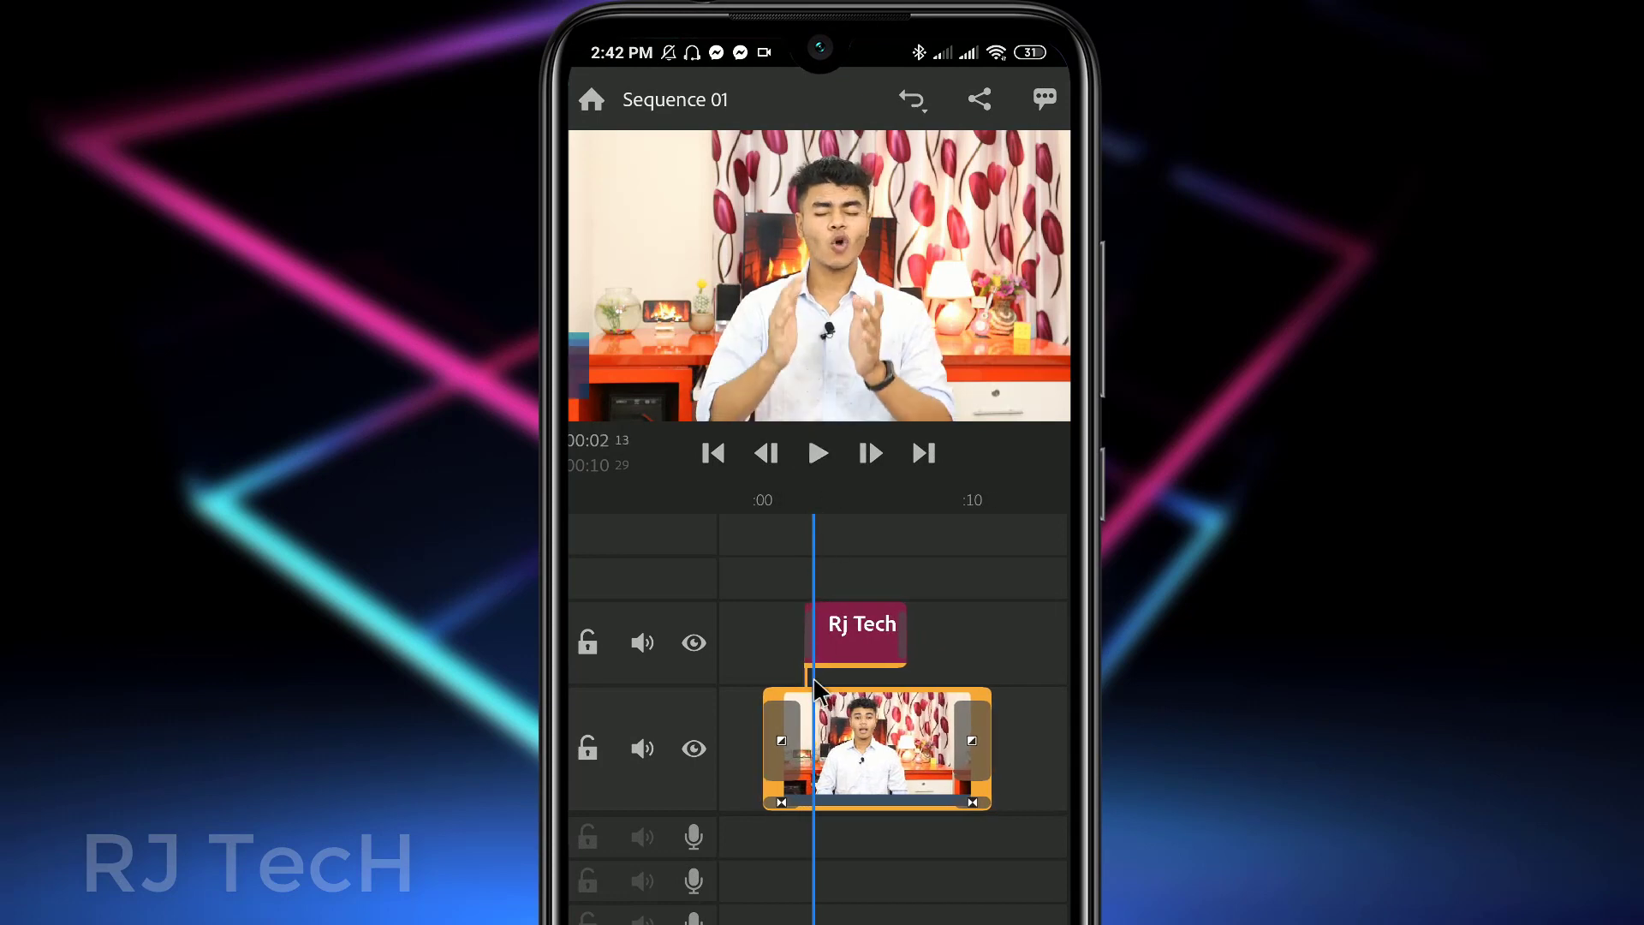
pyautogui.moveTo(763, 653); pyautogui.dragTo(815, 650)
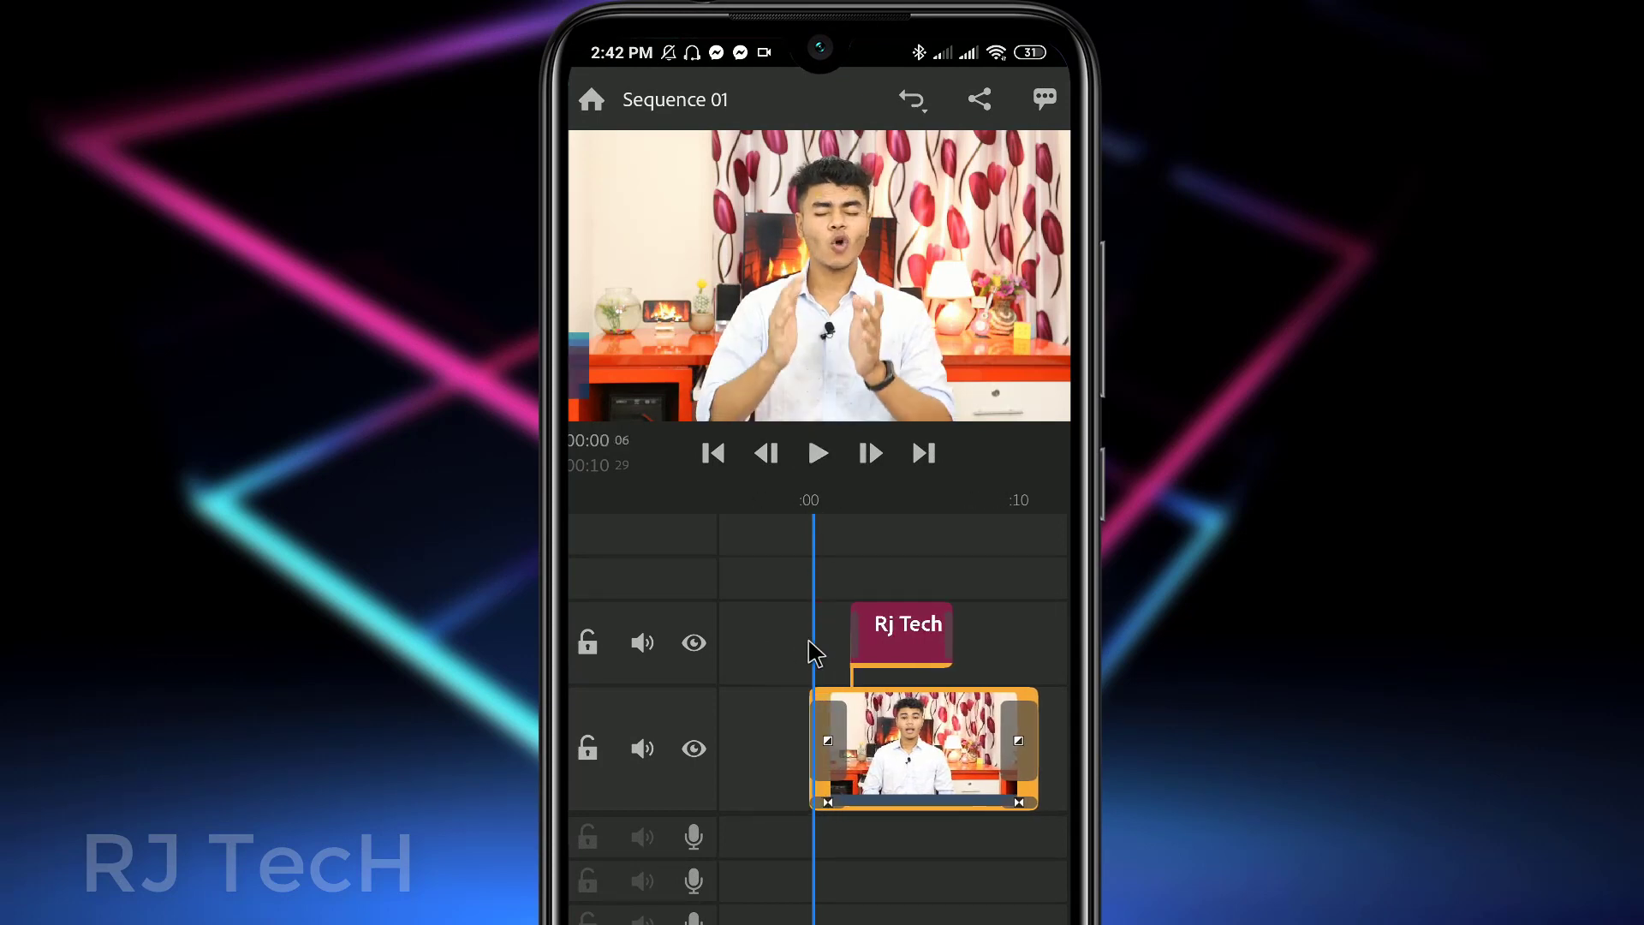
pyautogui.click(814, 456)
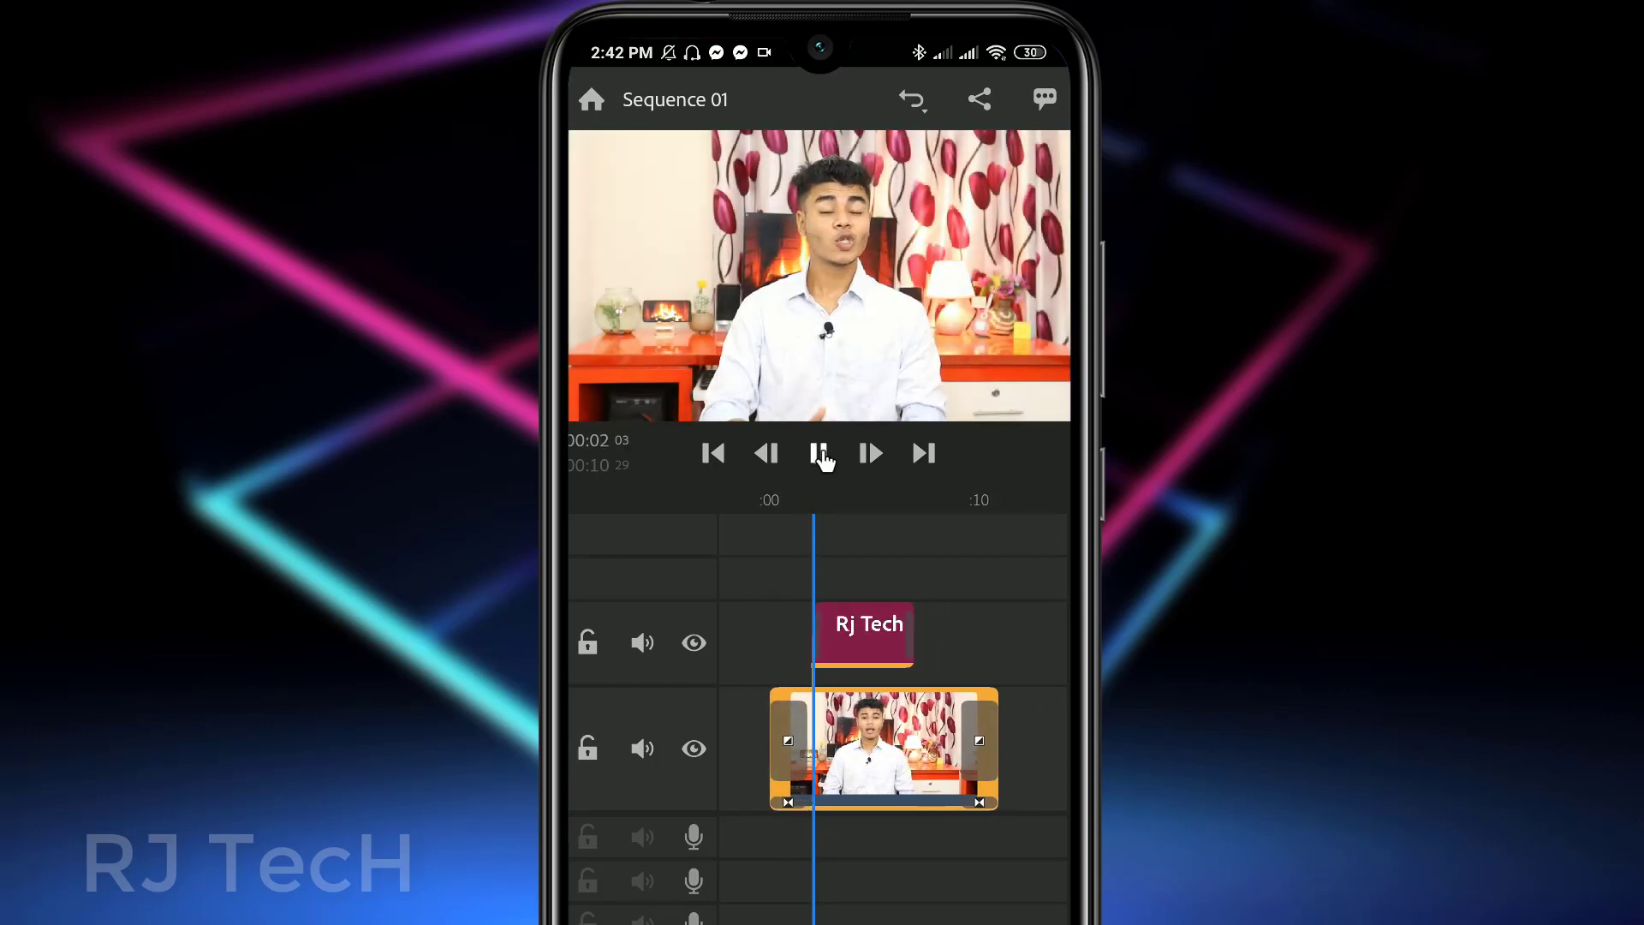
pyautogui.click(819, 453)
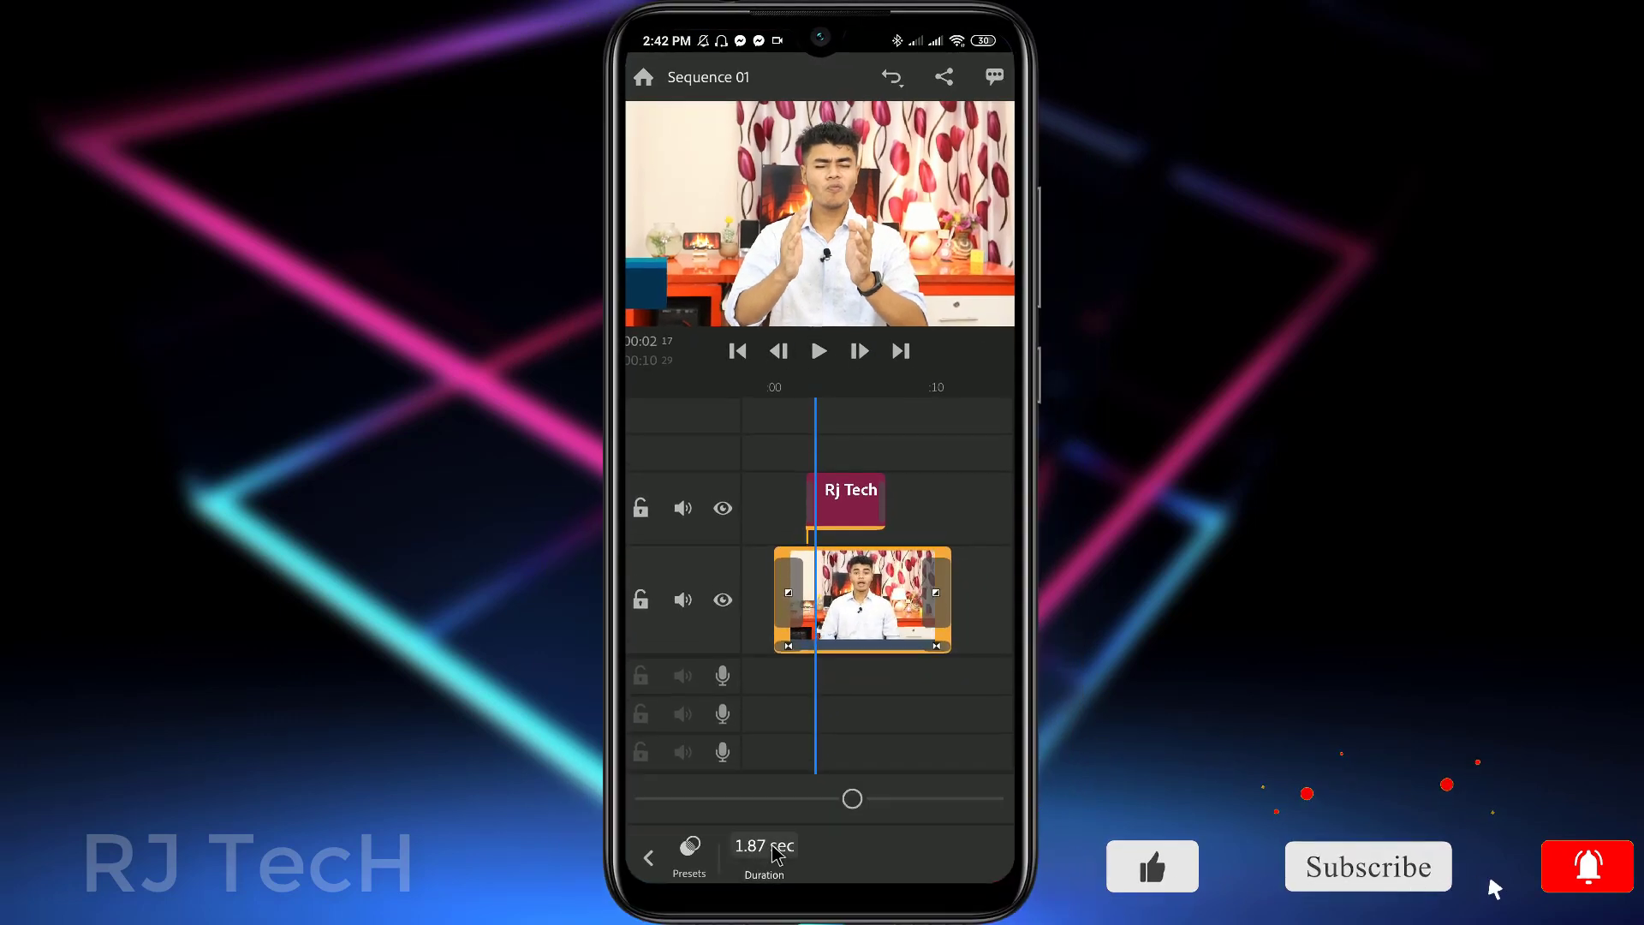
pyautogui.moveTo(852, 798); pyautogui.dragTo(727, 798)
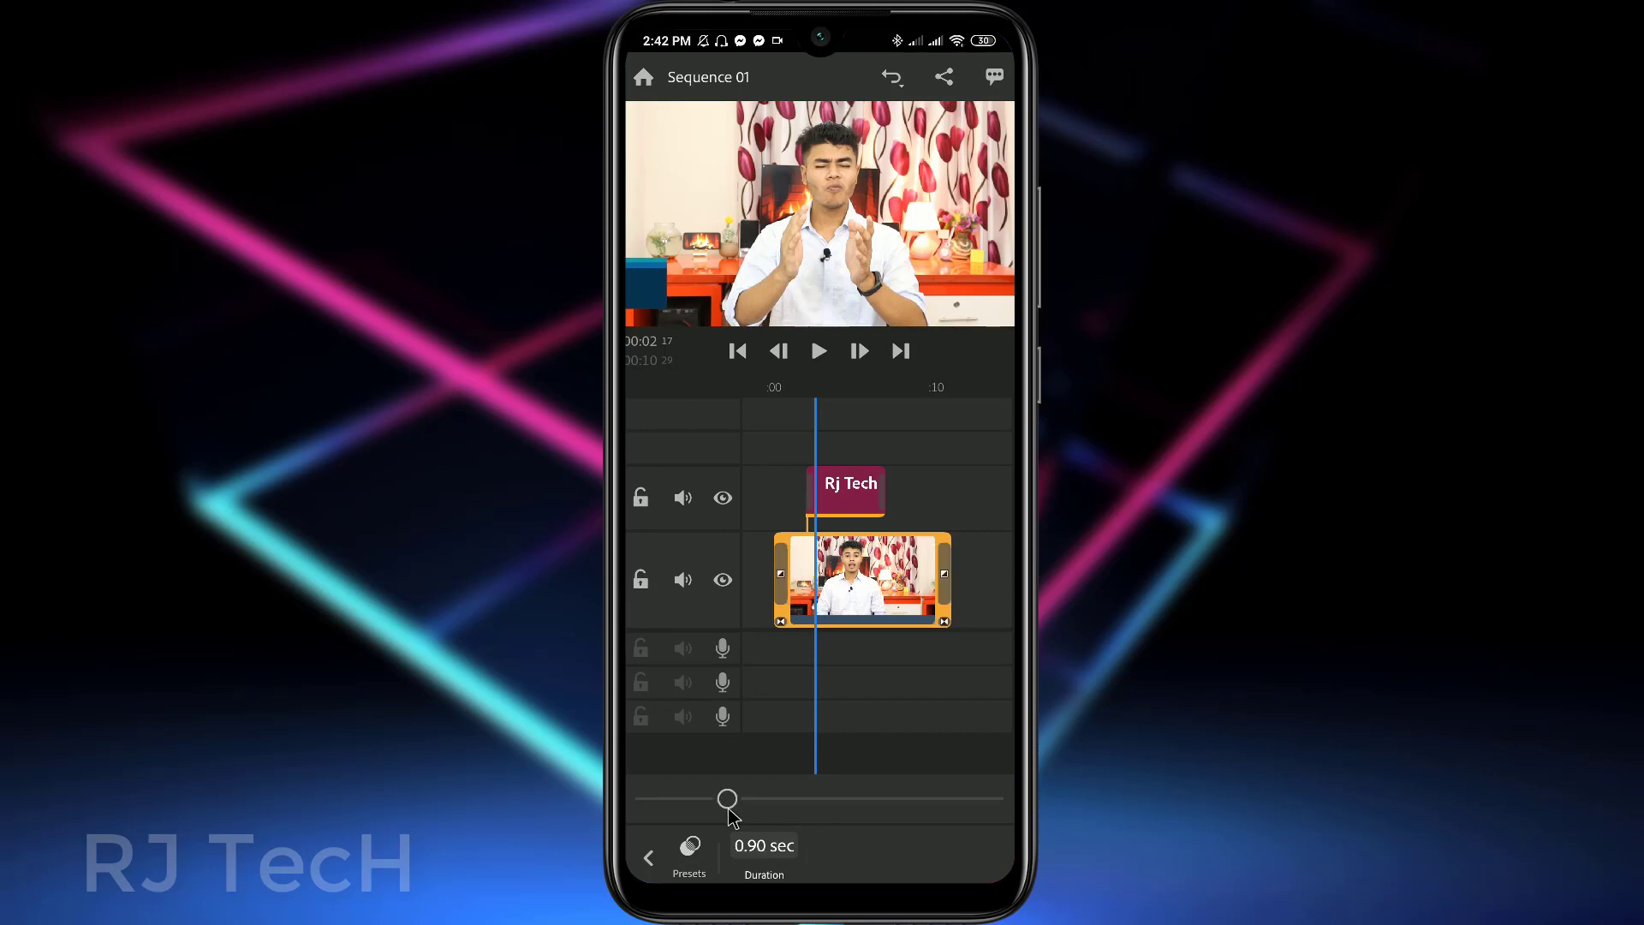
pyautogui.click(650, 859)
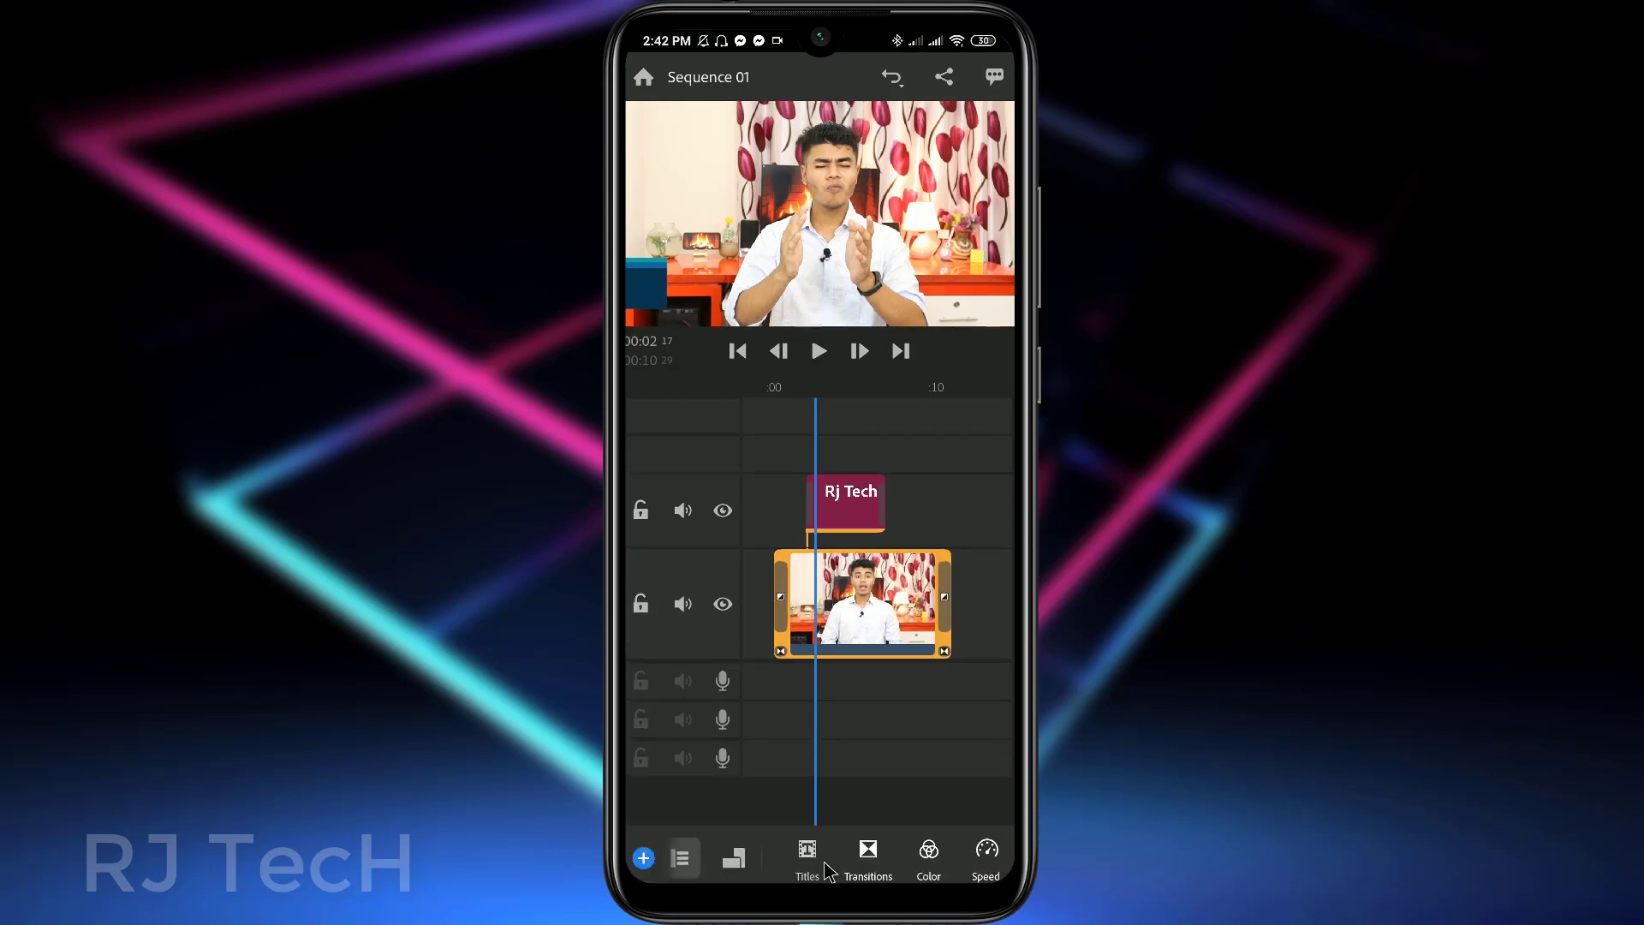
# - Apply the Film colour preset at 100 intensity and preview the clip
pyautogui.click(885, 861)
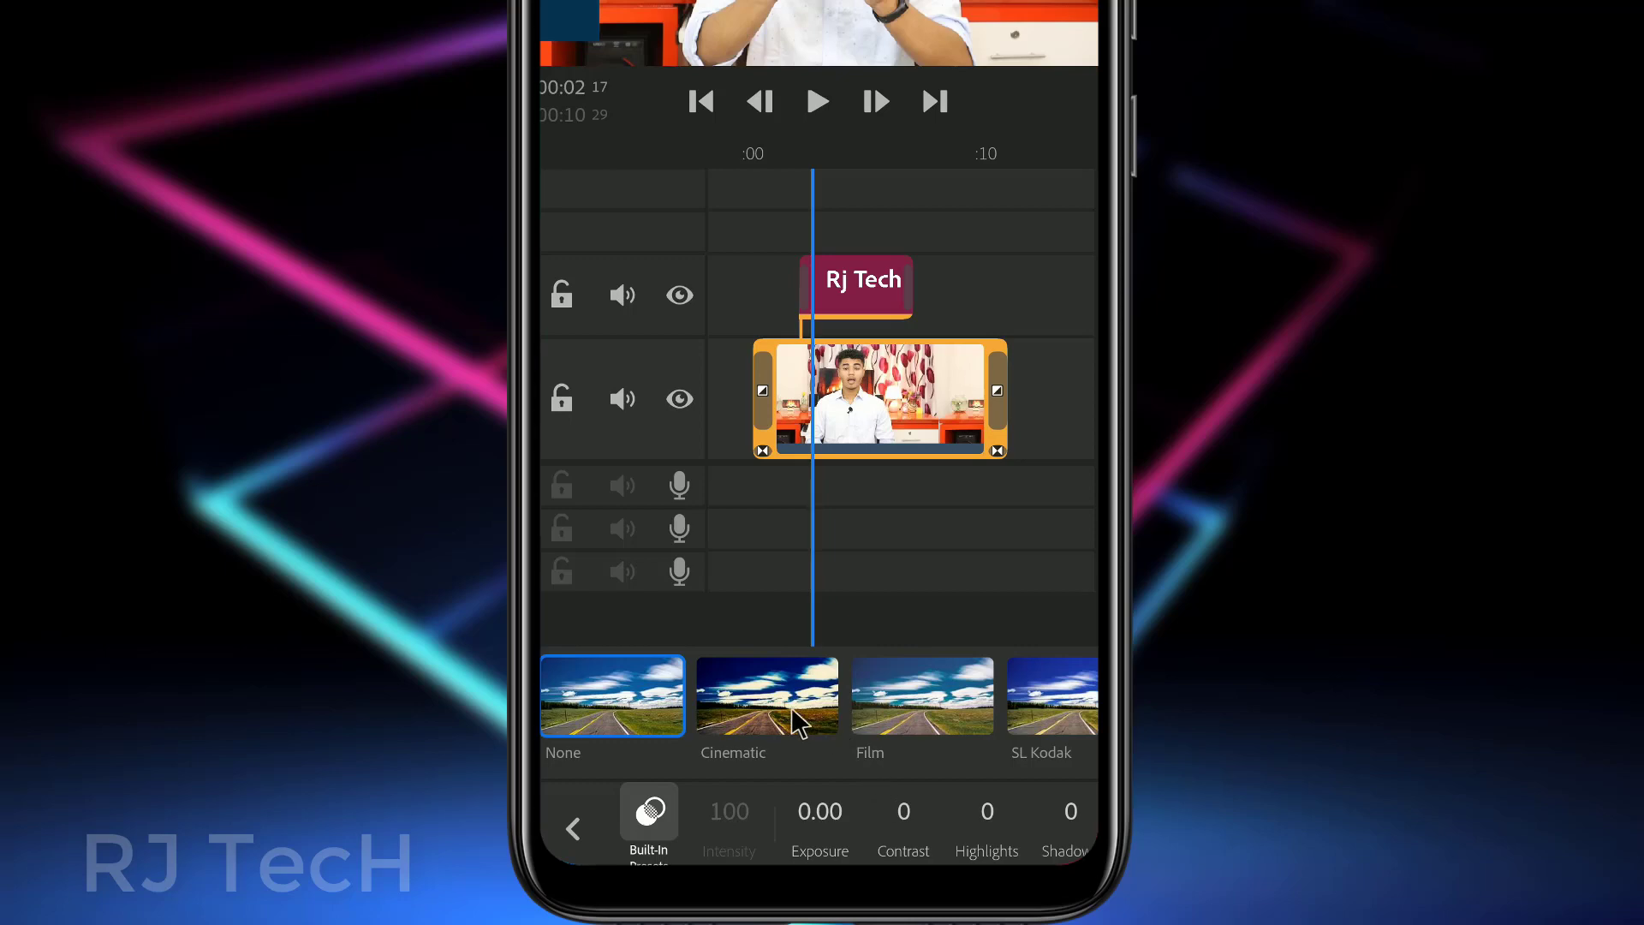
pyautogui.click(934, 688)
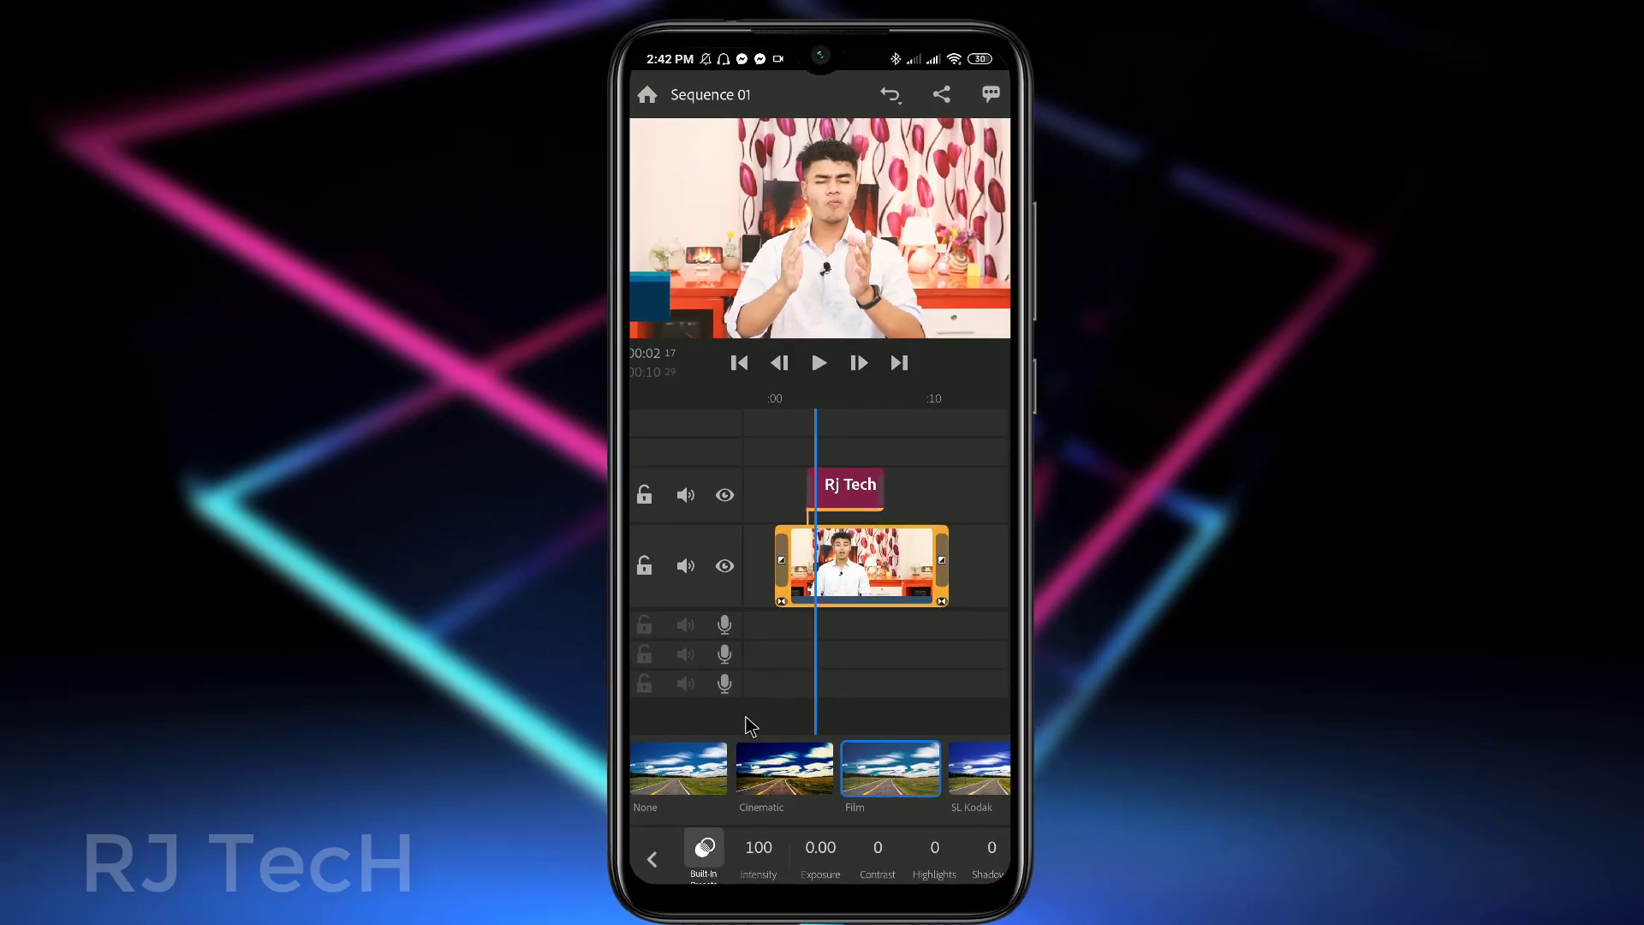
pyautogui.click(672, 773)
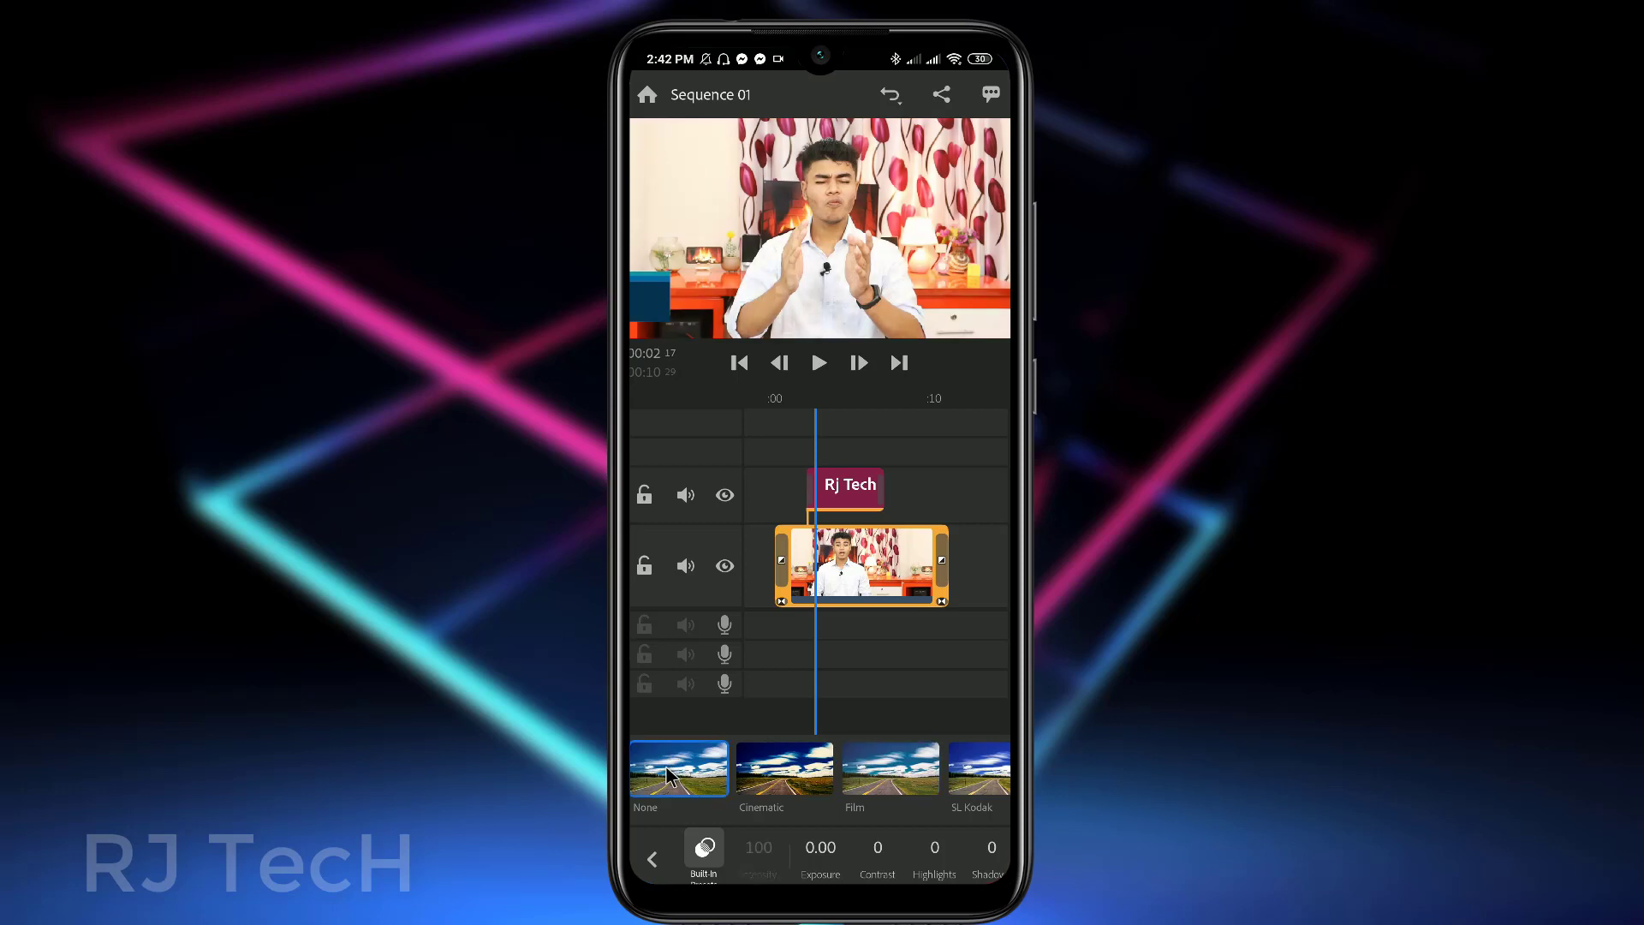
pyautogui.click(901, 779)
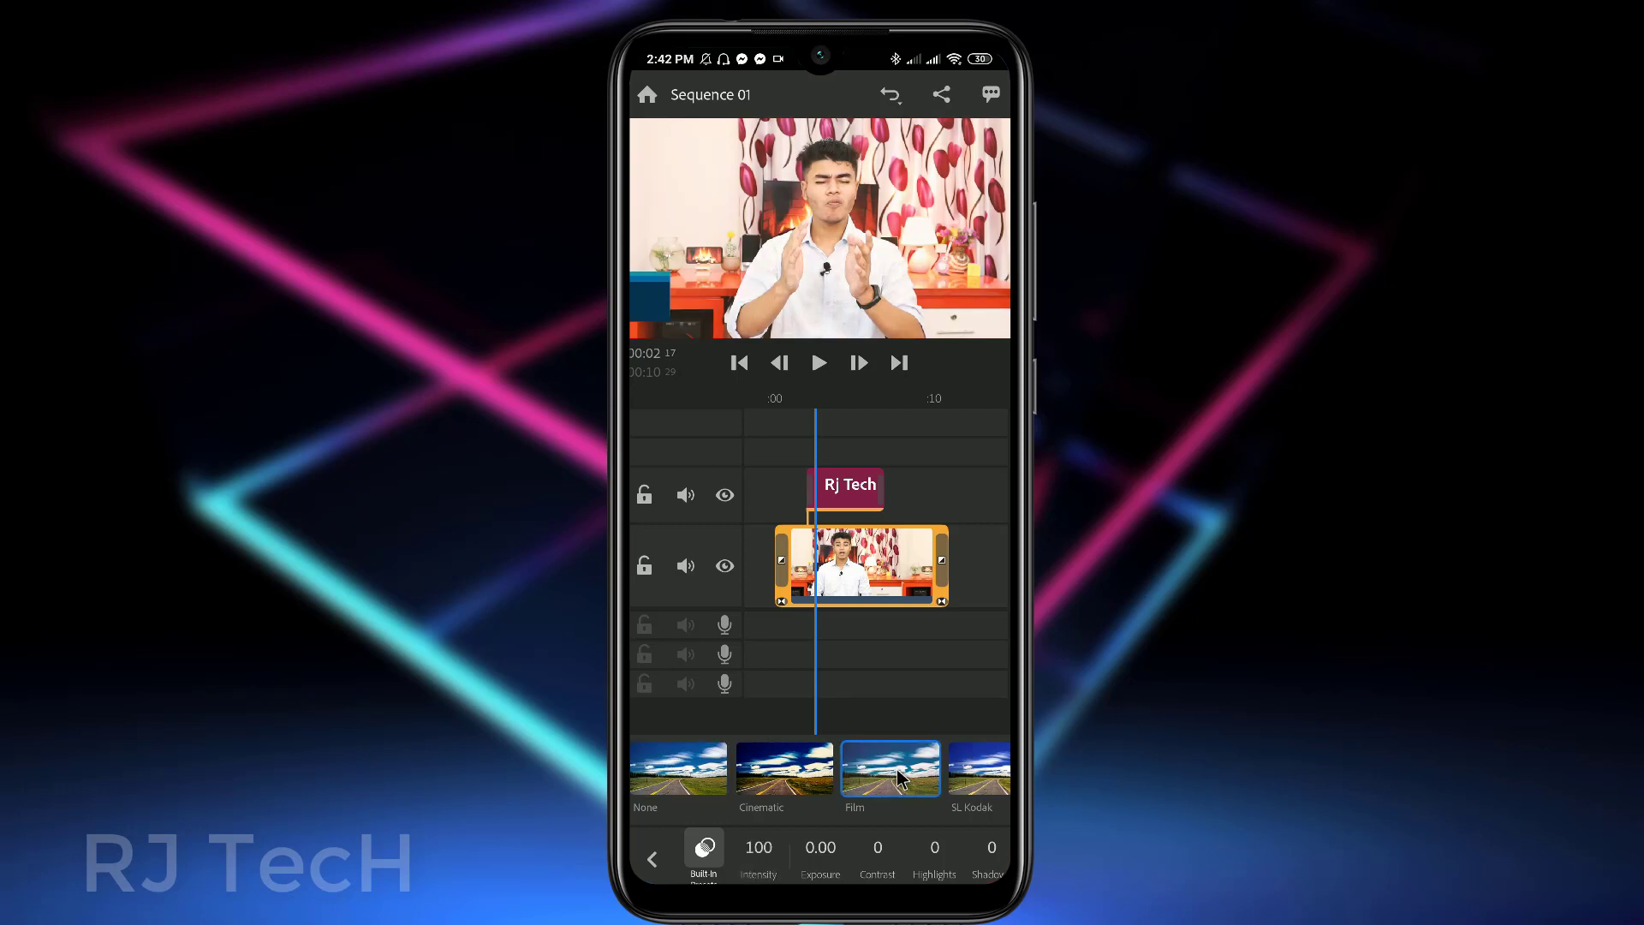
pyautogui.click(817, 364)
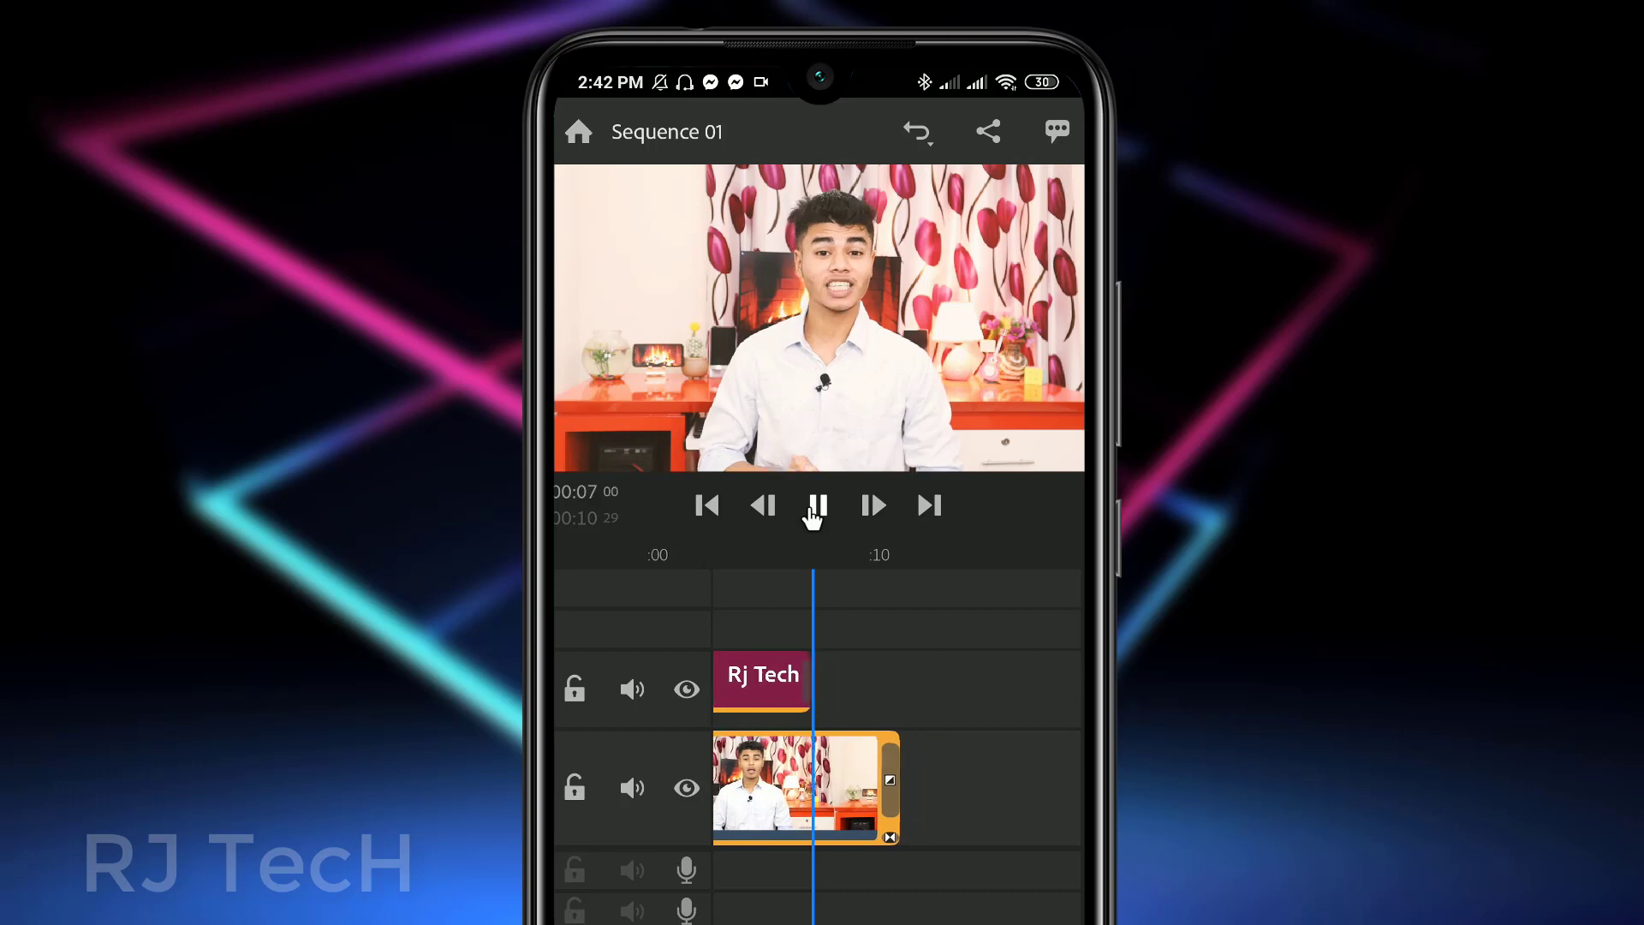
pyautogui.click(813, 511)
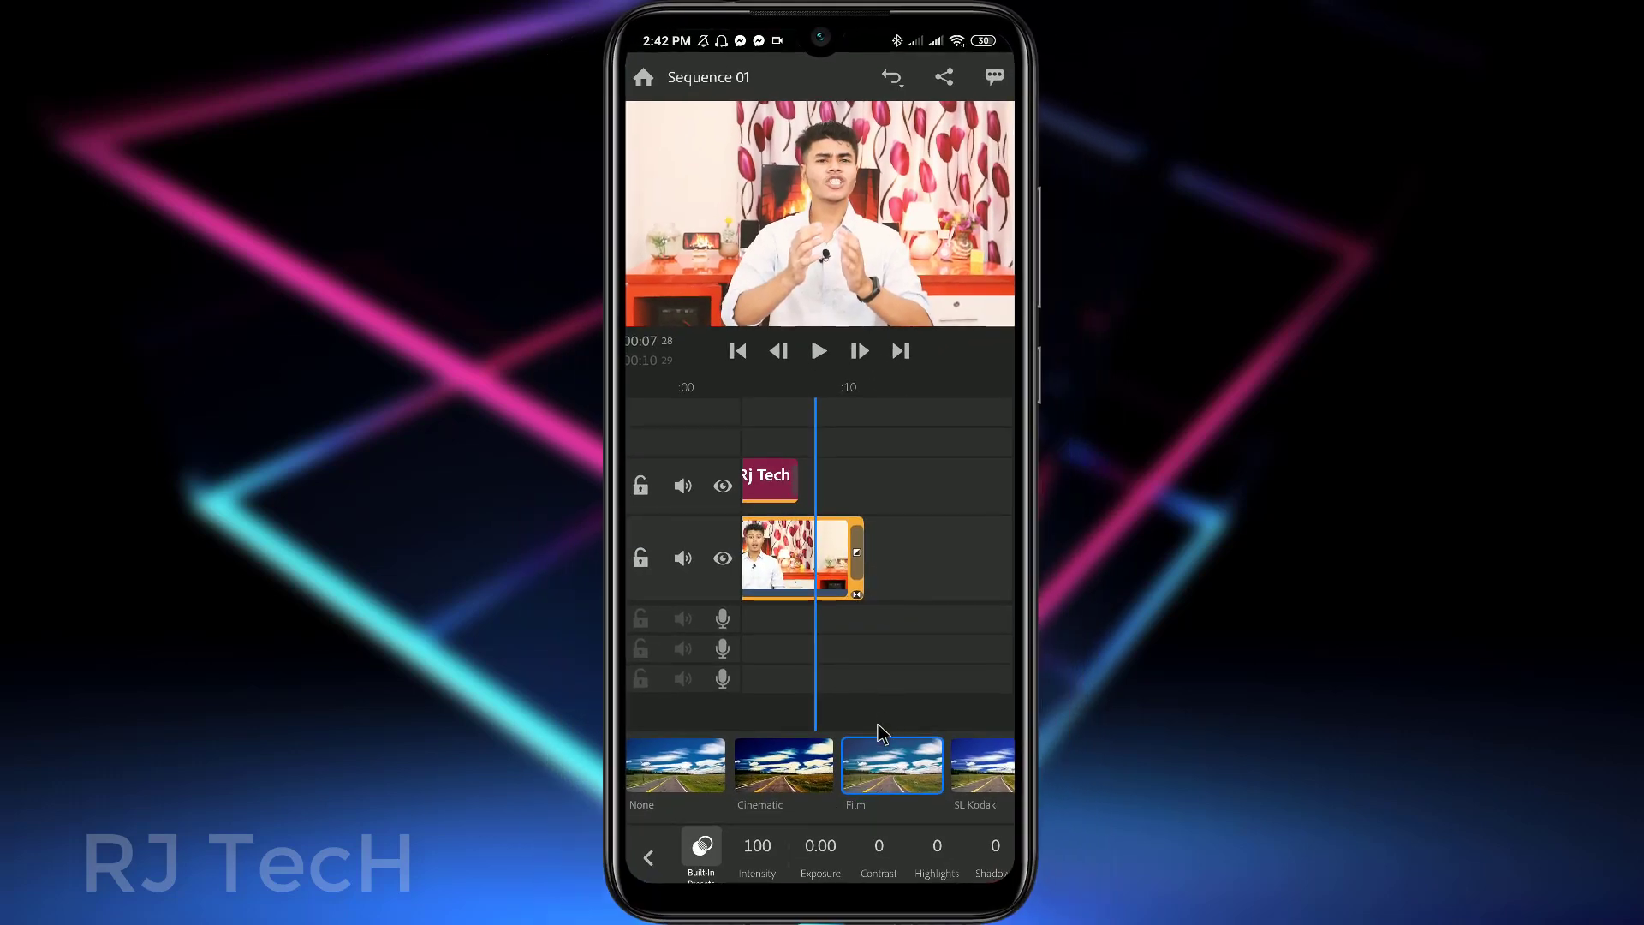
pyautogui.click(652, 860)
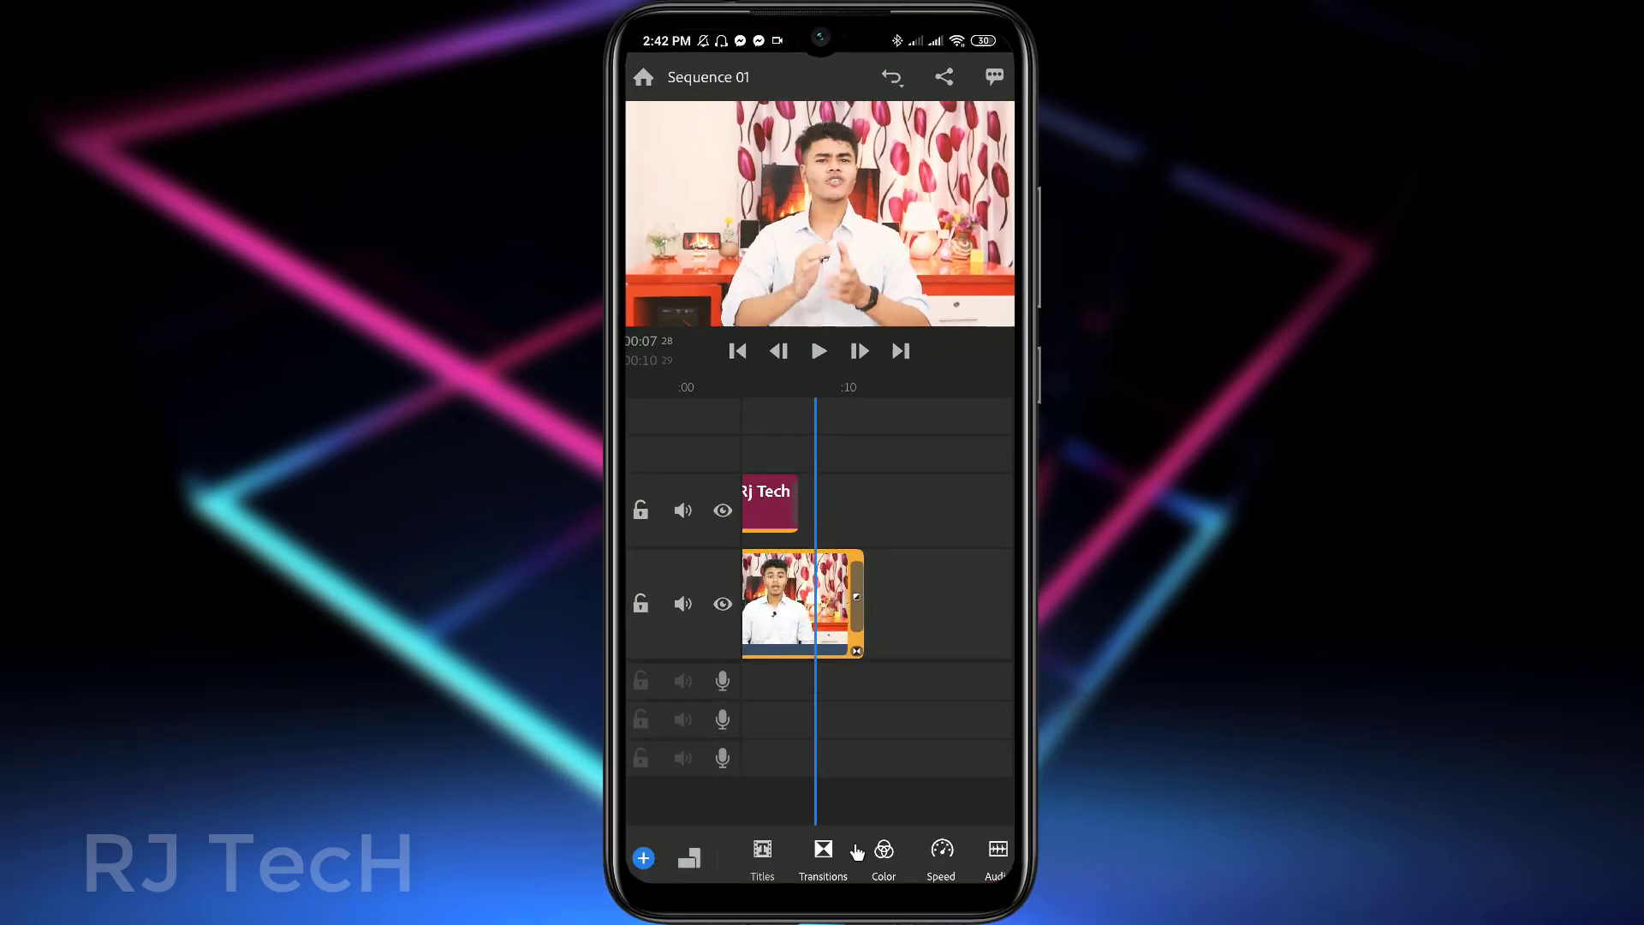
pyautogui.moveTo(935, 871); pyautogui.dragTo(867, 871)
pyautogui.click(871, 849)
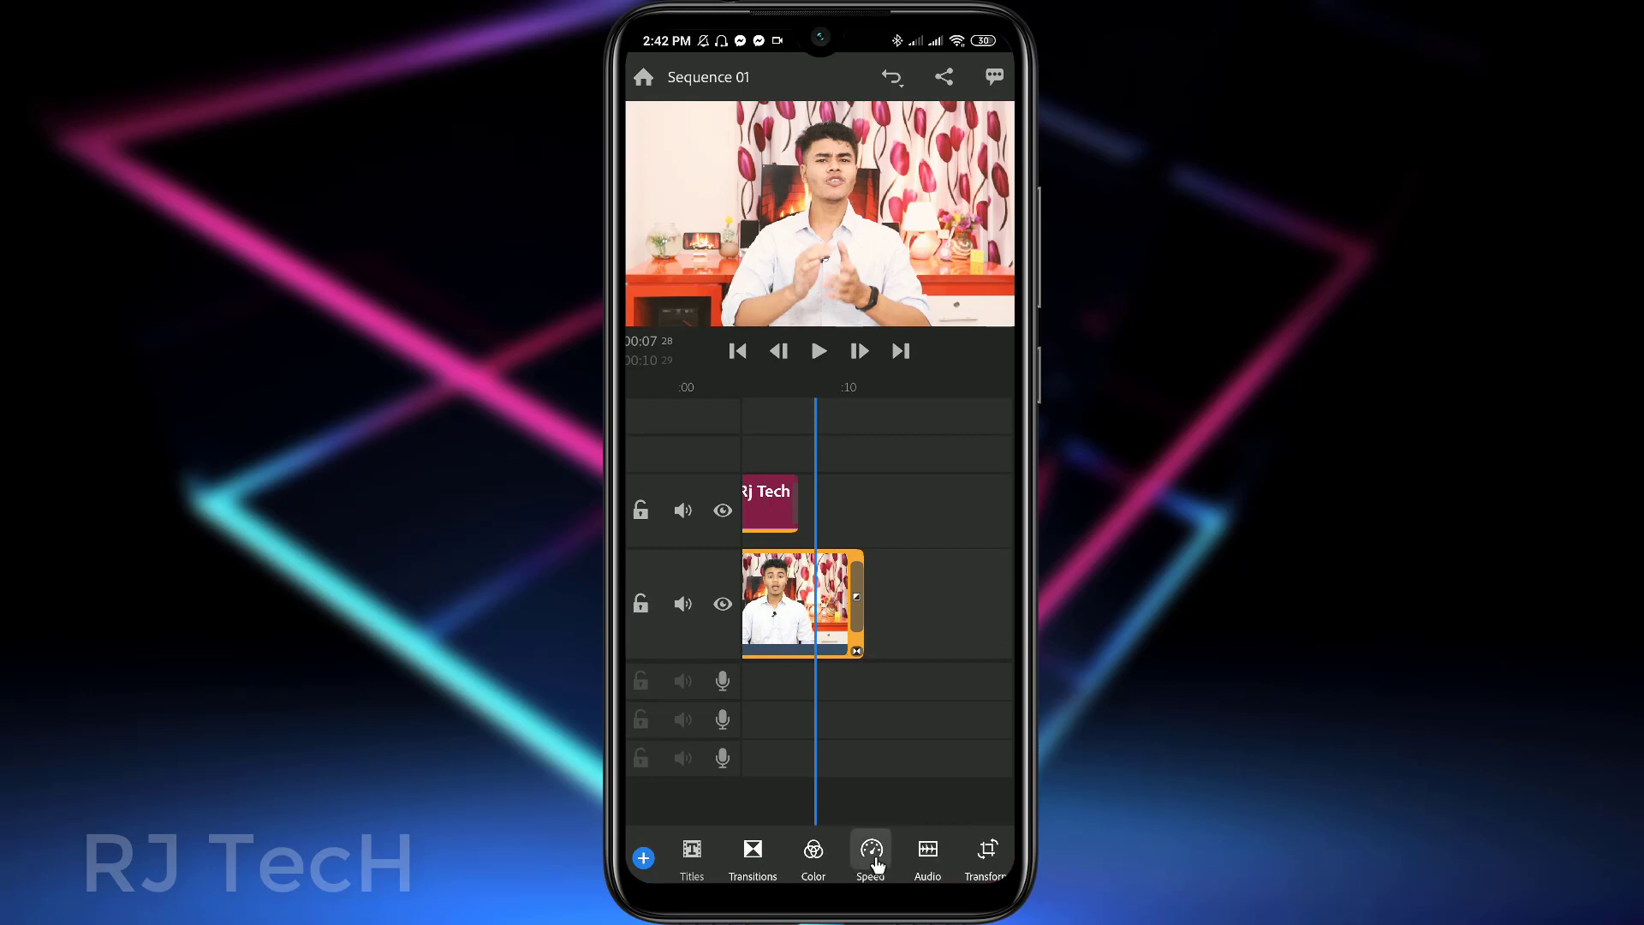
pyautogui.moveTo(874, 715); pyautogui.dragTo(962, 716)
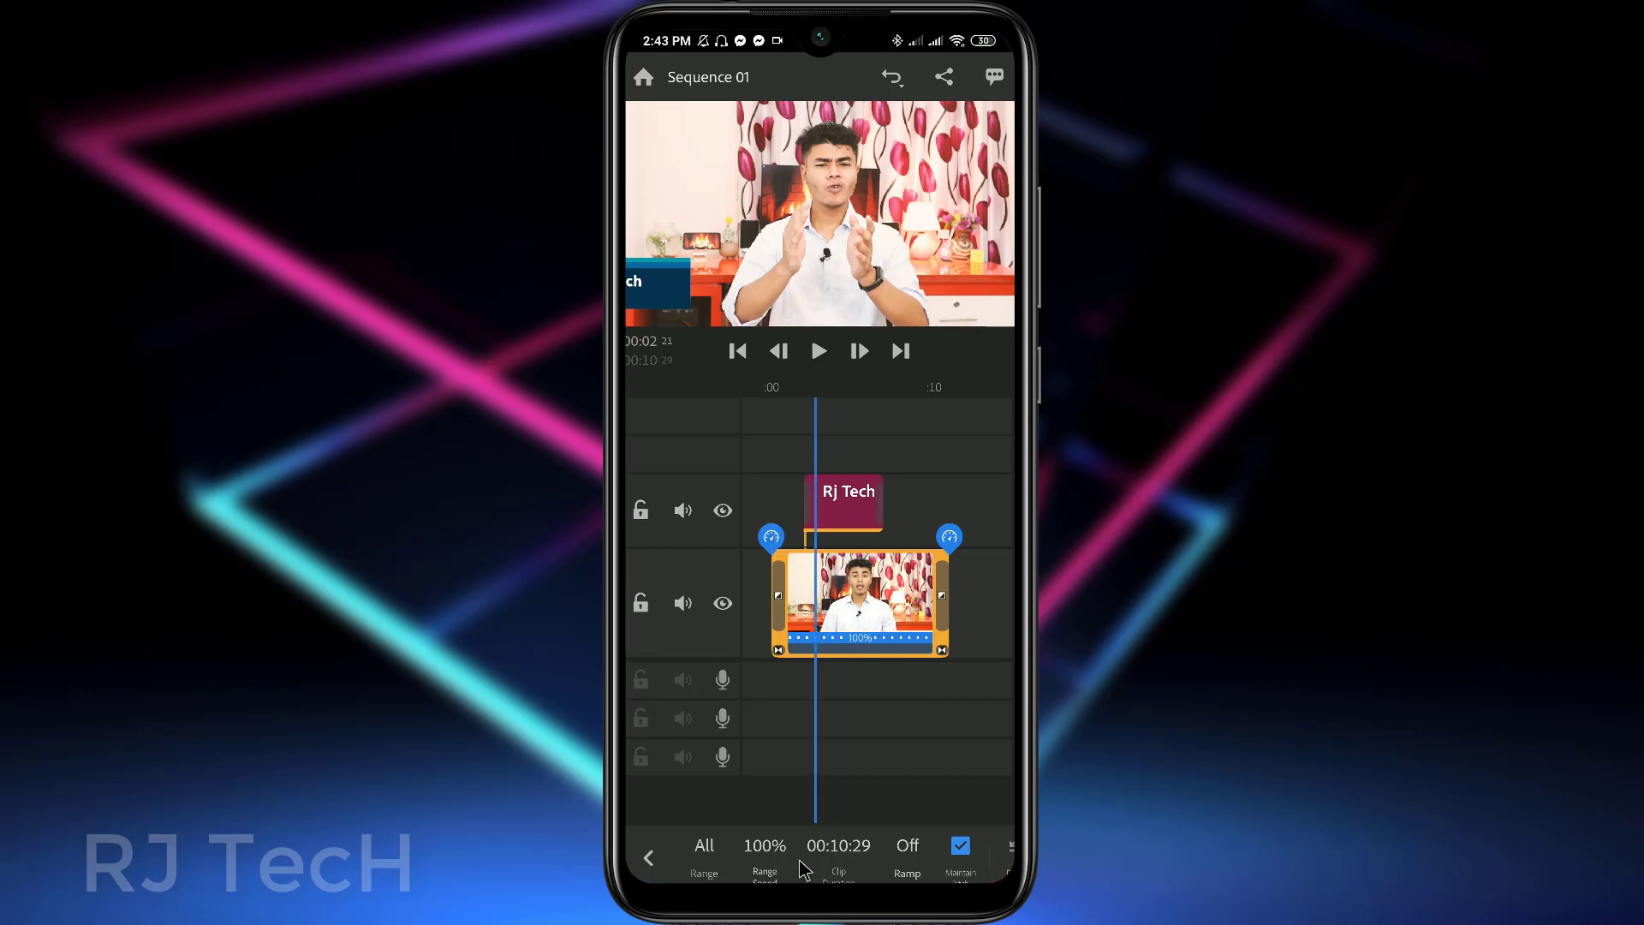
pyautogui.moveTo(827, 869)
pyautogui.mouseDown()
pyautogui.moveTo(807, 868)
pyautogui.moveTo(827, 867)
pyautogui.mouseUp()
pyautogui.click(765, 852)
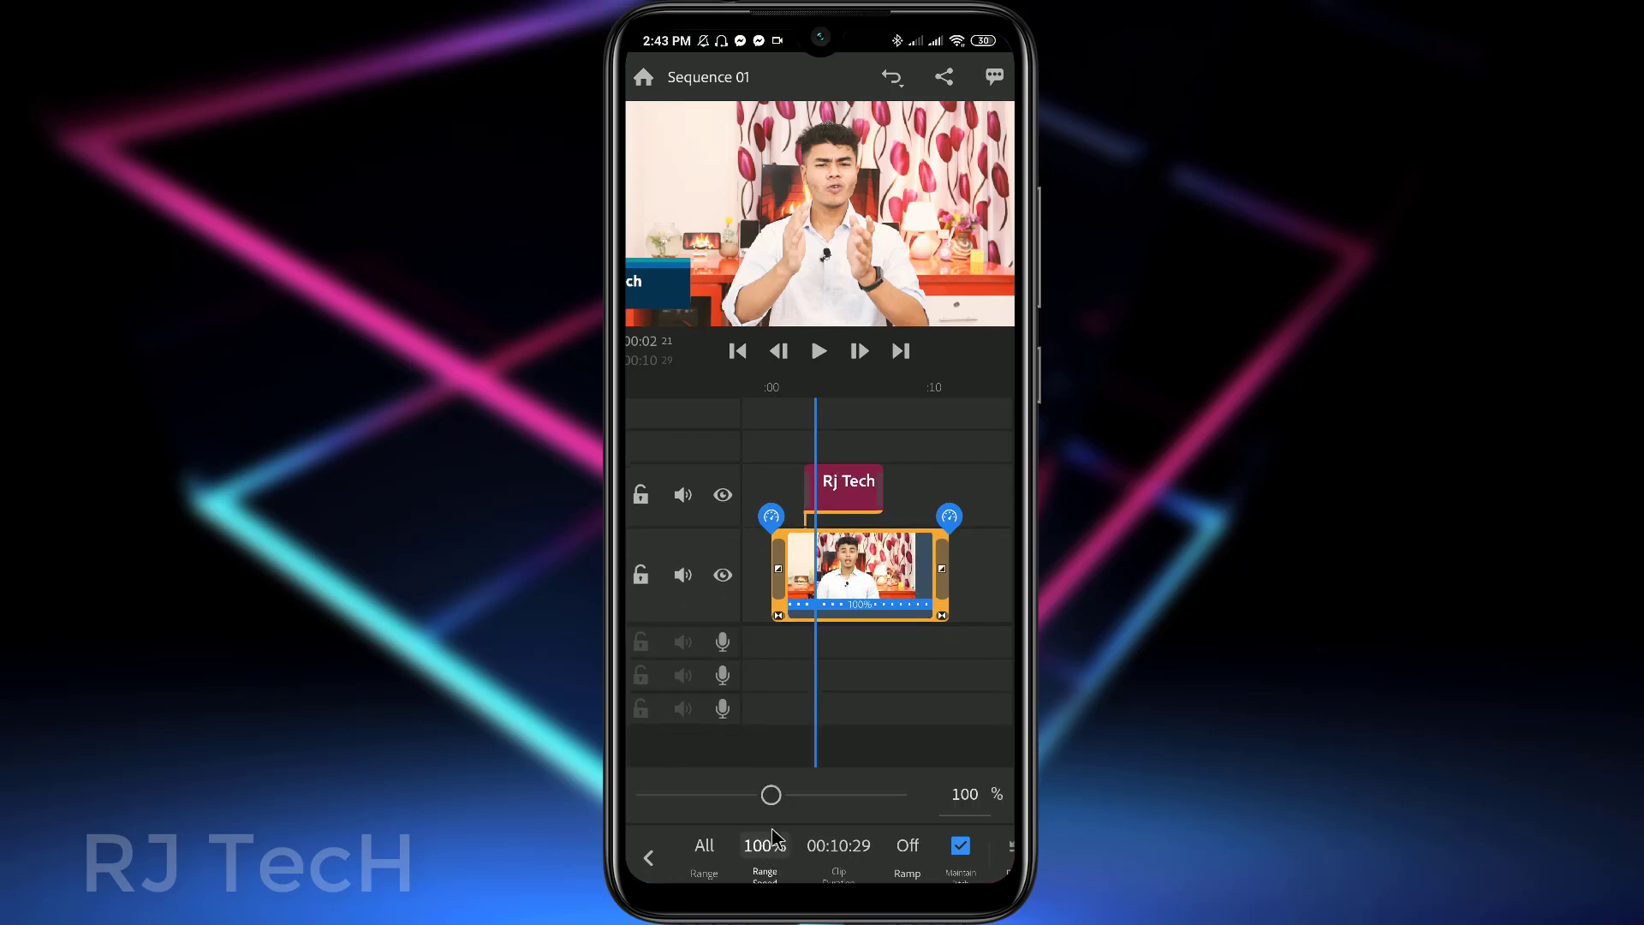
pyautogui.moveTo(772, 796)
pyautogui.mouseDown()
pyautogui.moveTo(790, 797)
pyautogui.moveTo(739, 798)
pyautogui.moveTo(768, 797)
pyautogui.mouseUp()
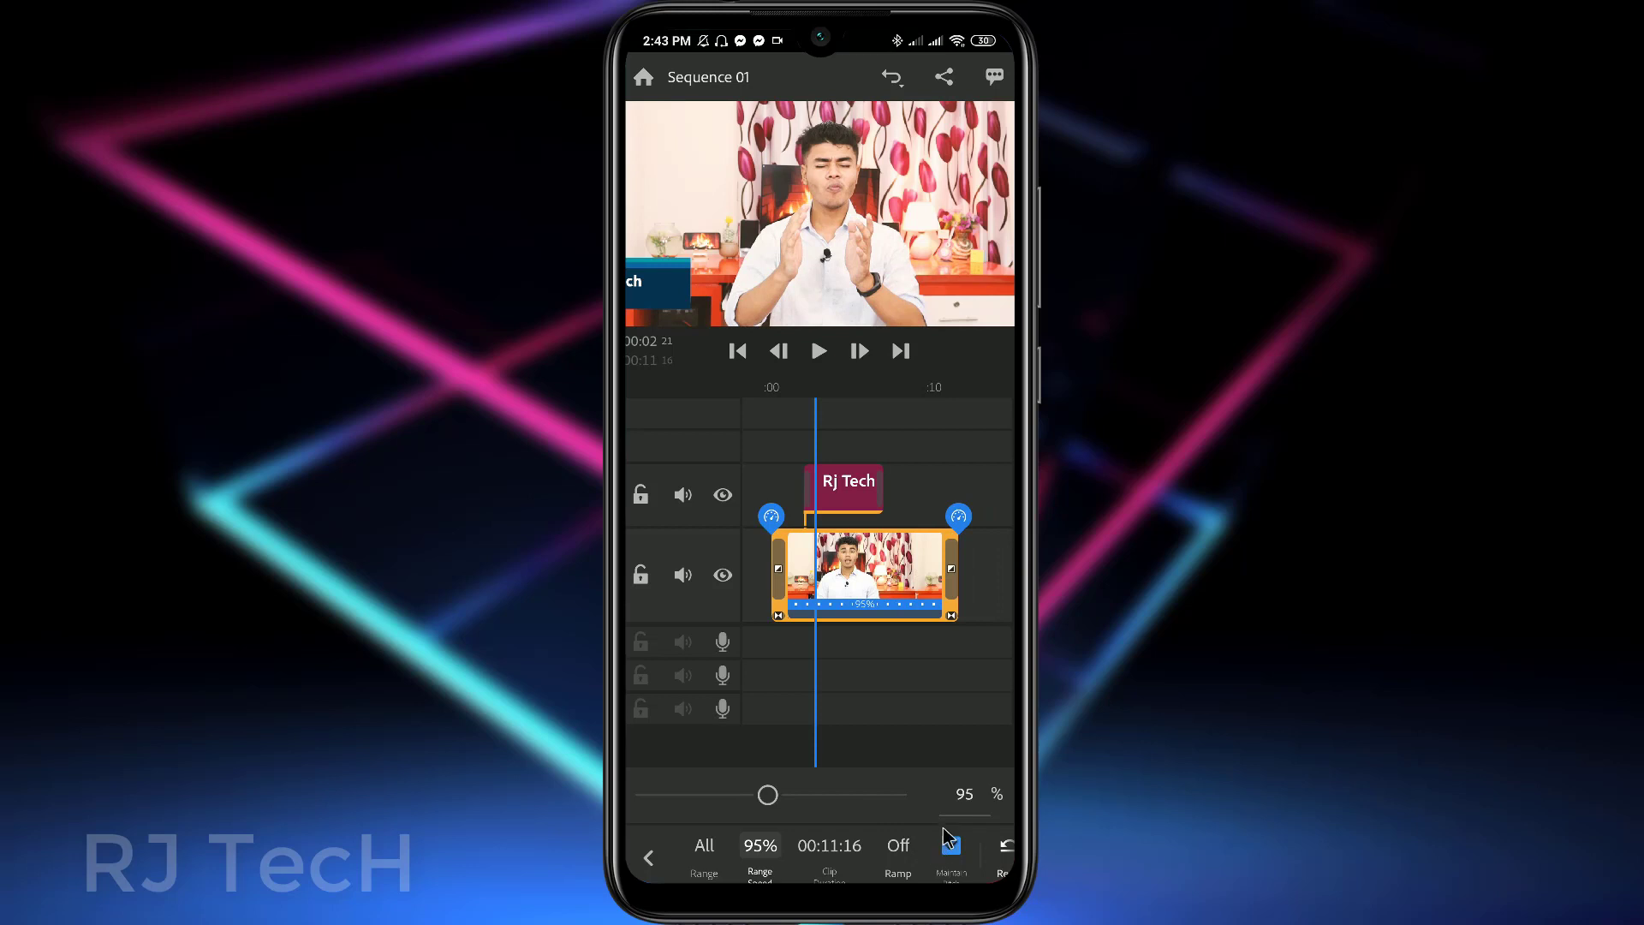
pyautogui.moveTo(767, 796); pyautogui.dragTo(771, 795)
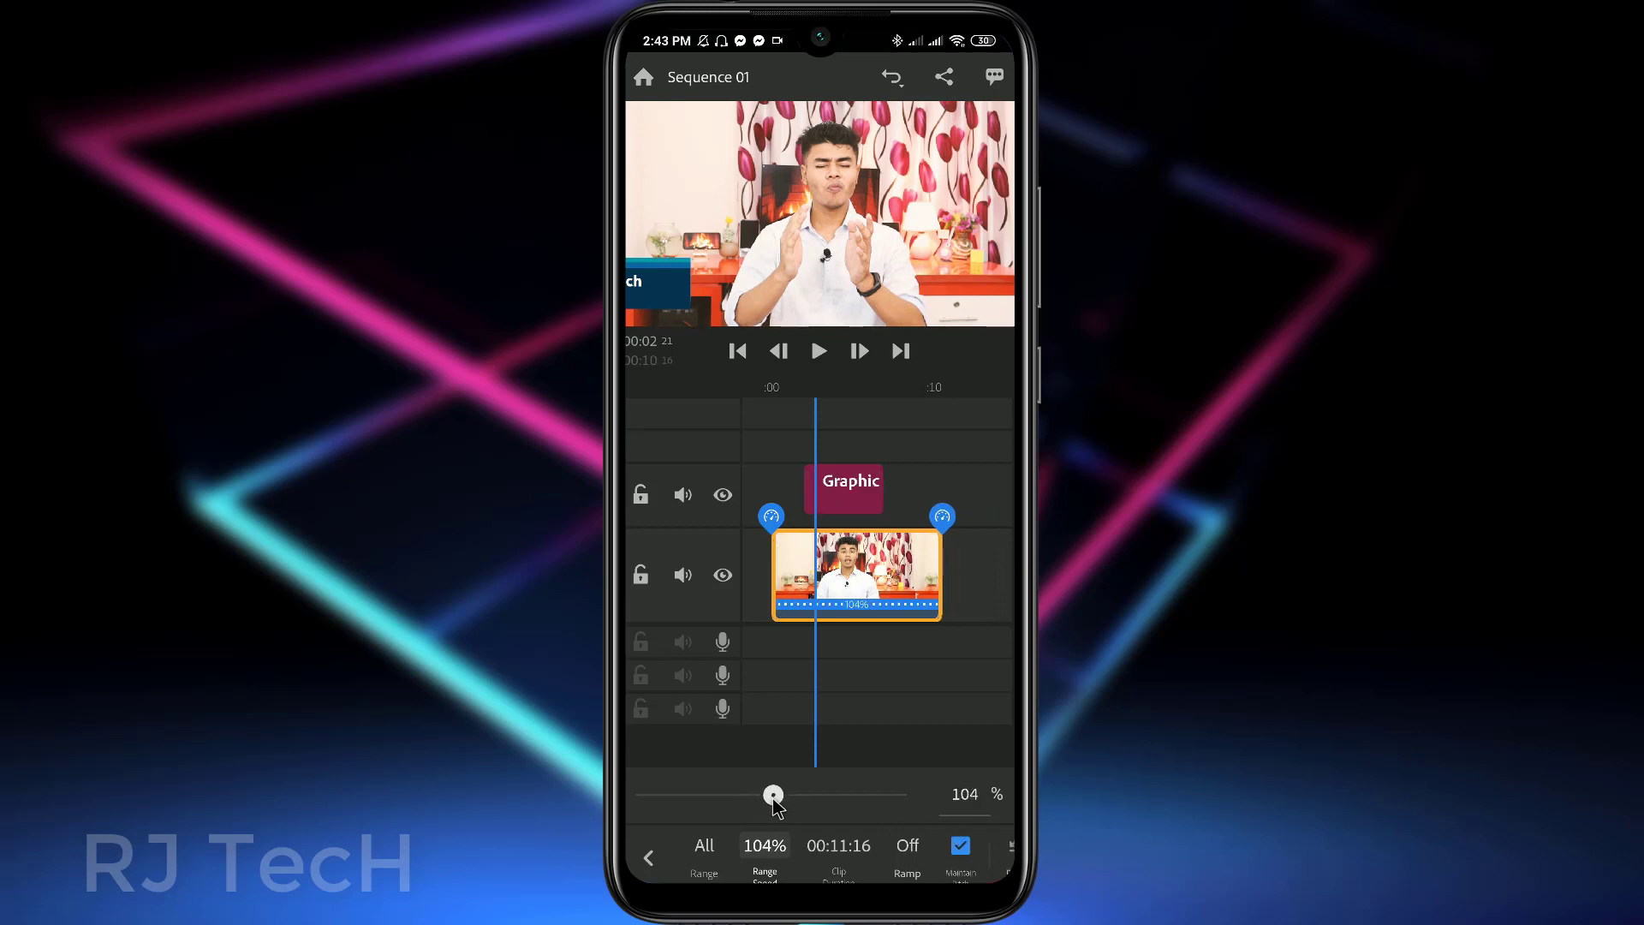
pyautogui.click(649, 857)
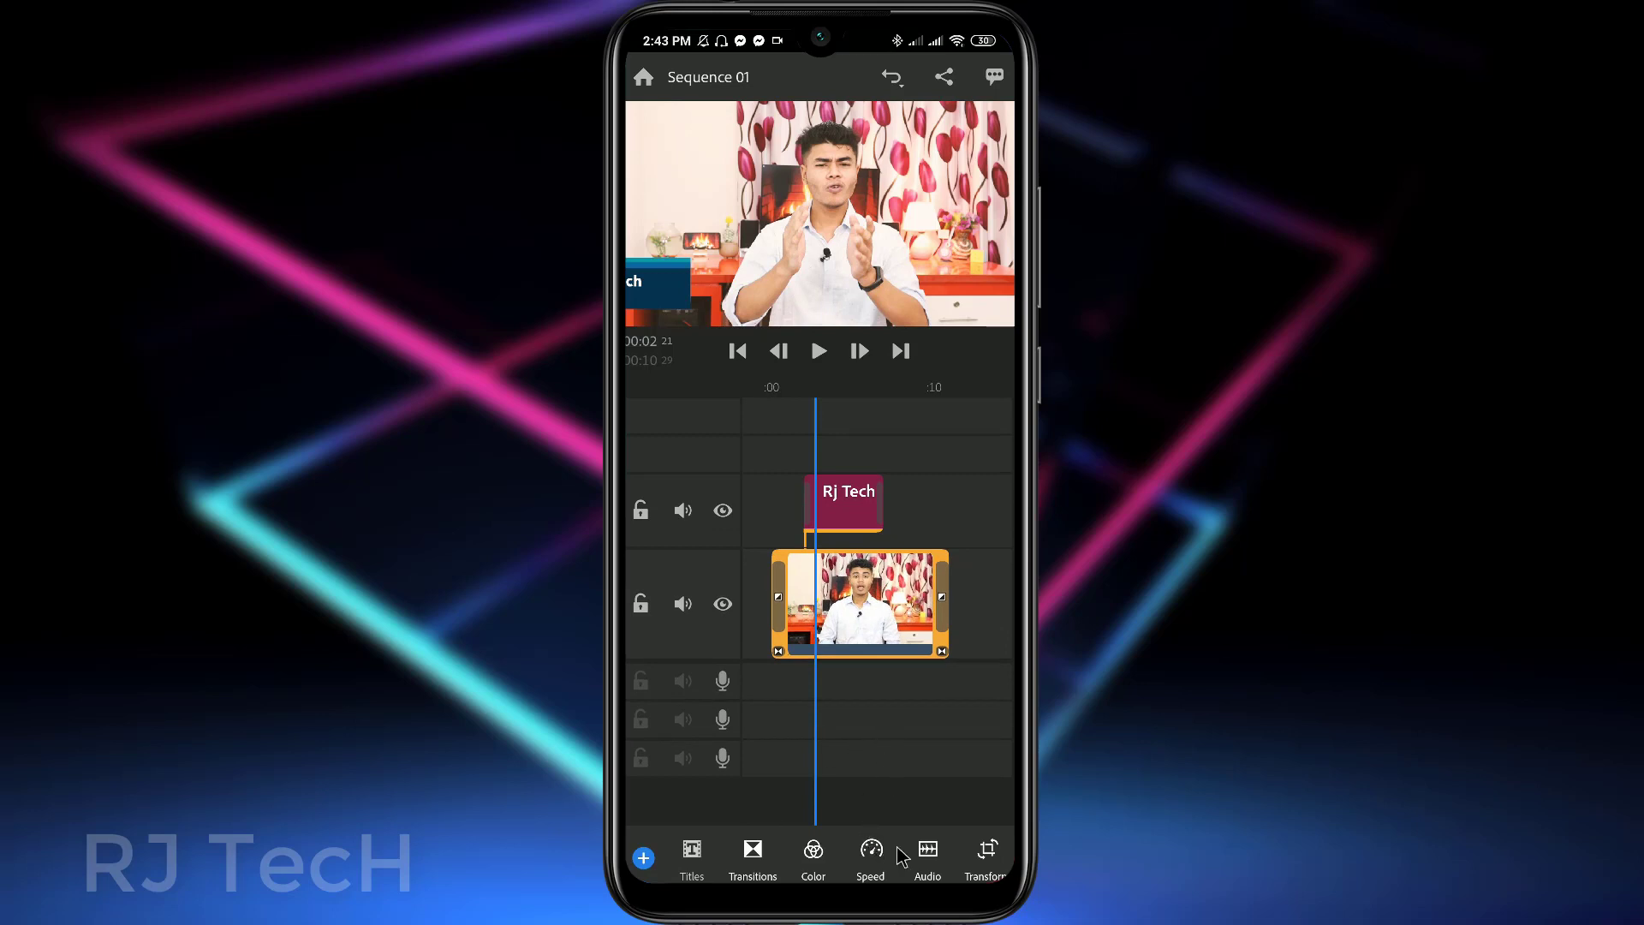
# - Raise the video clip's volume from 0% to 38%
pyautogui.click(929, 852)
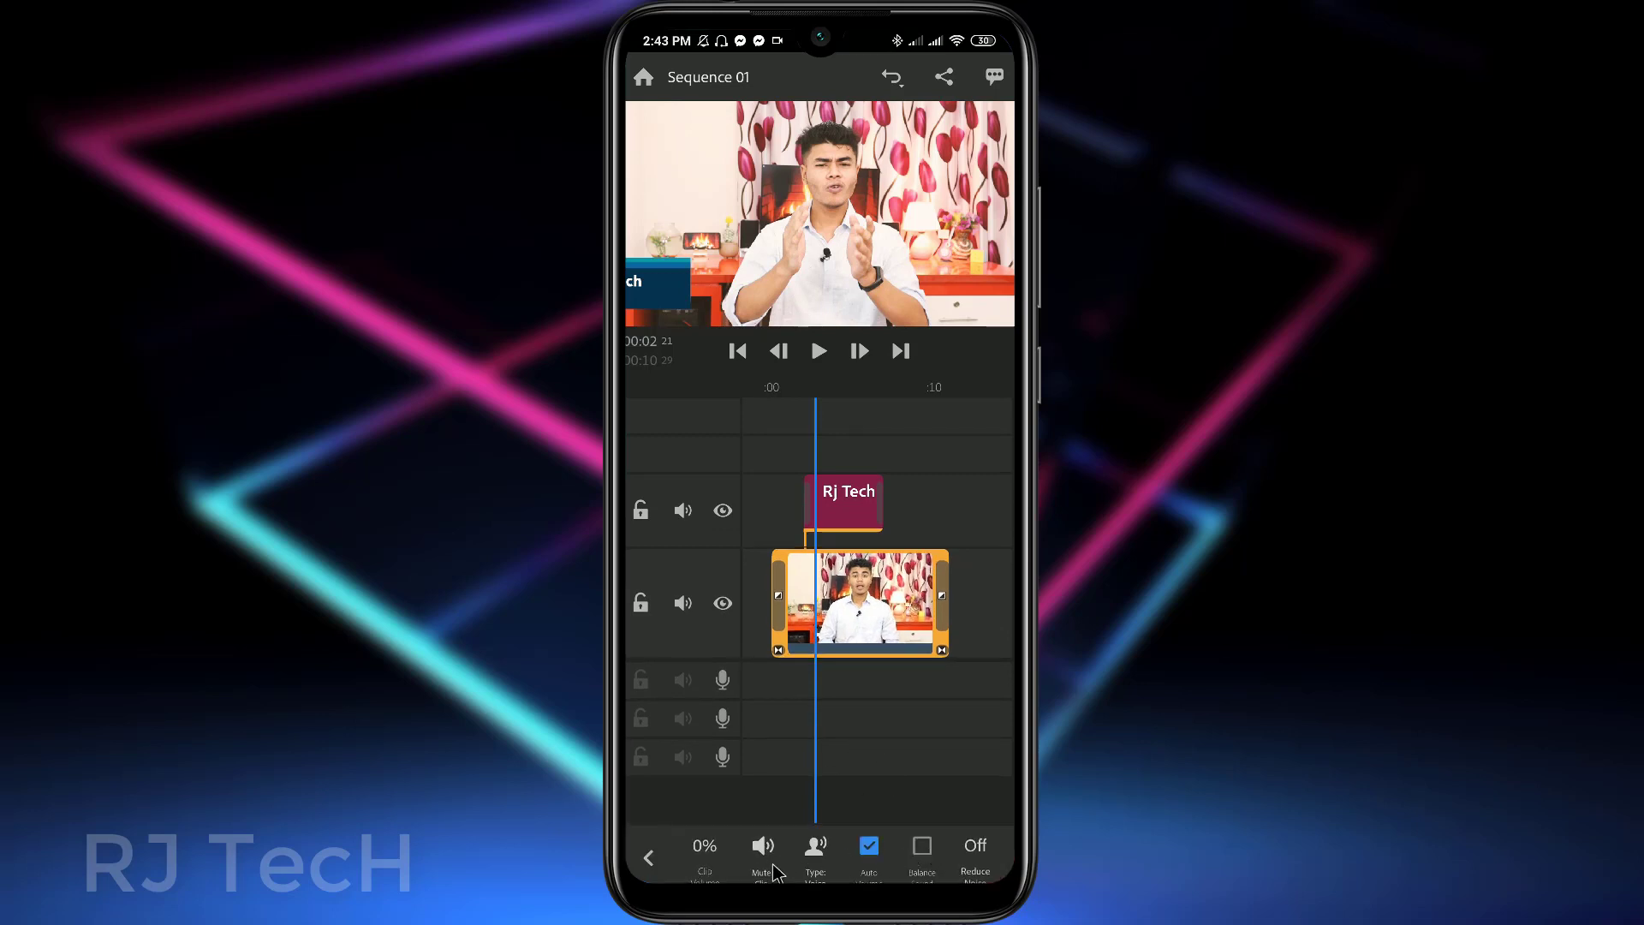
pyautogui.moveTo(837, 868); pyautogui.dragTo(726, 860)
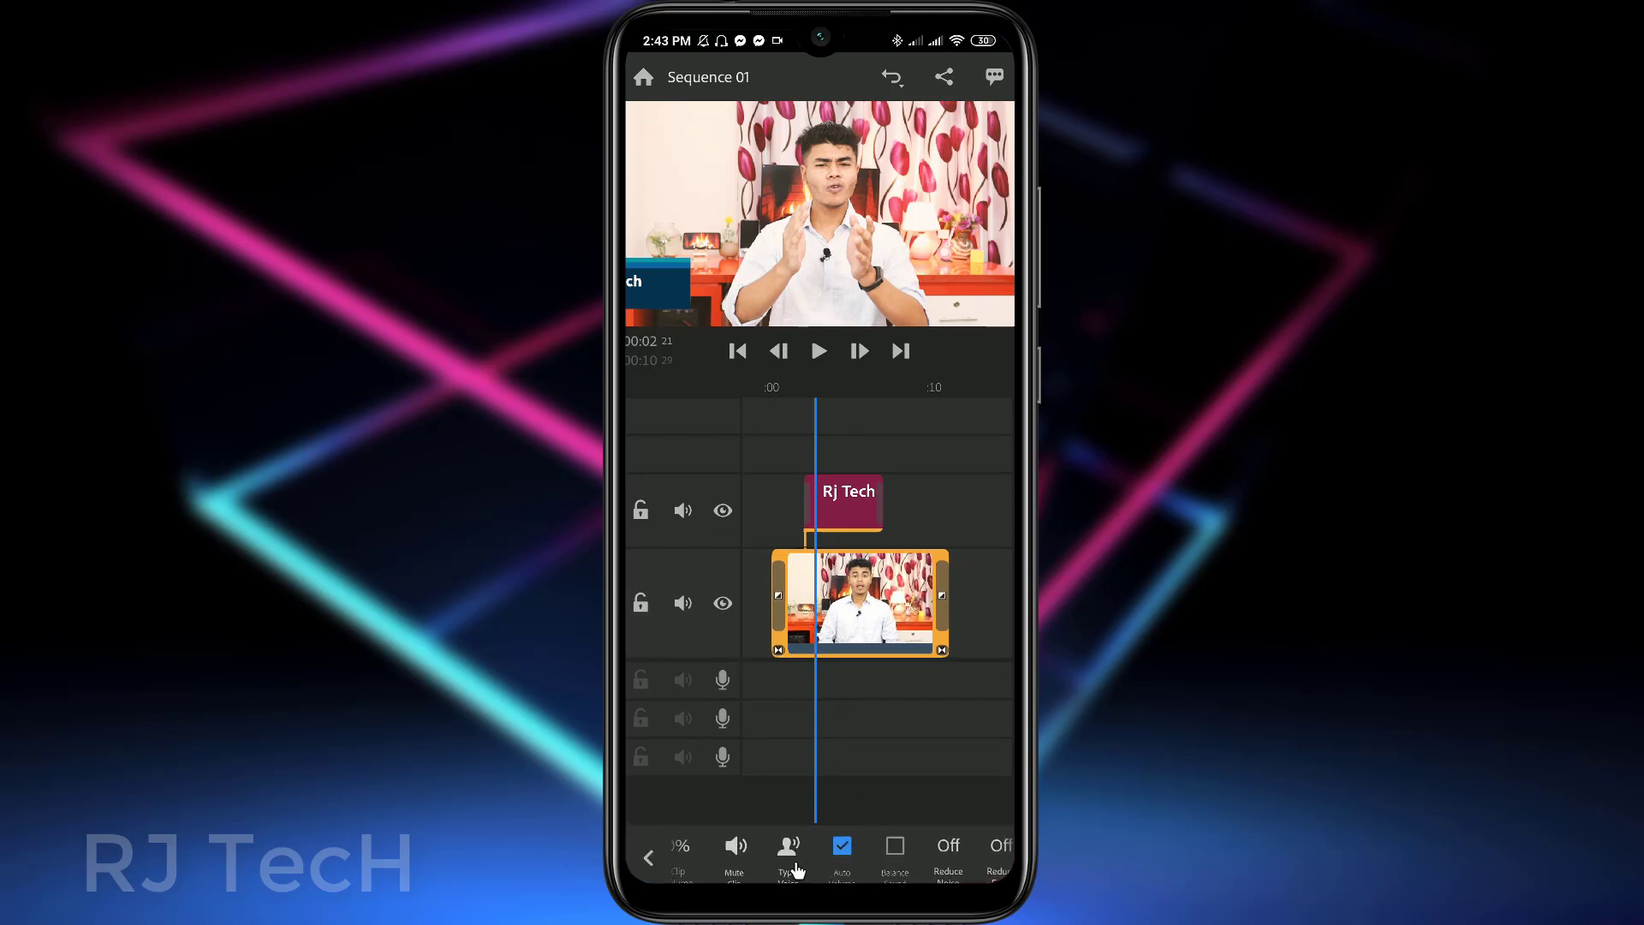
pyautogui.click(704, 848)
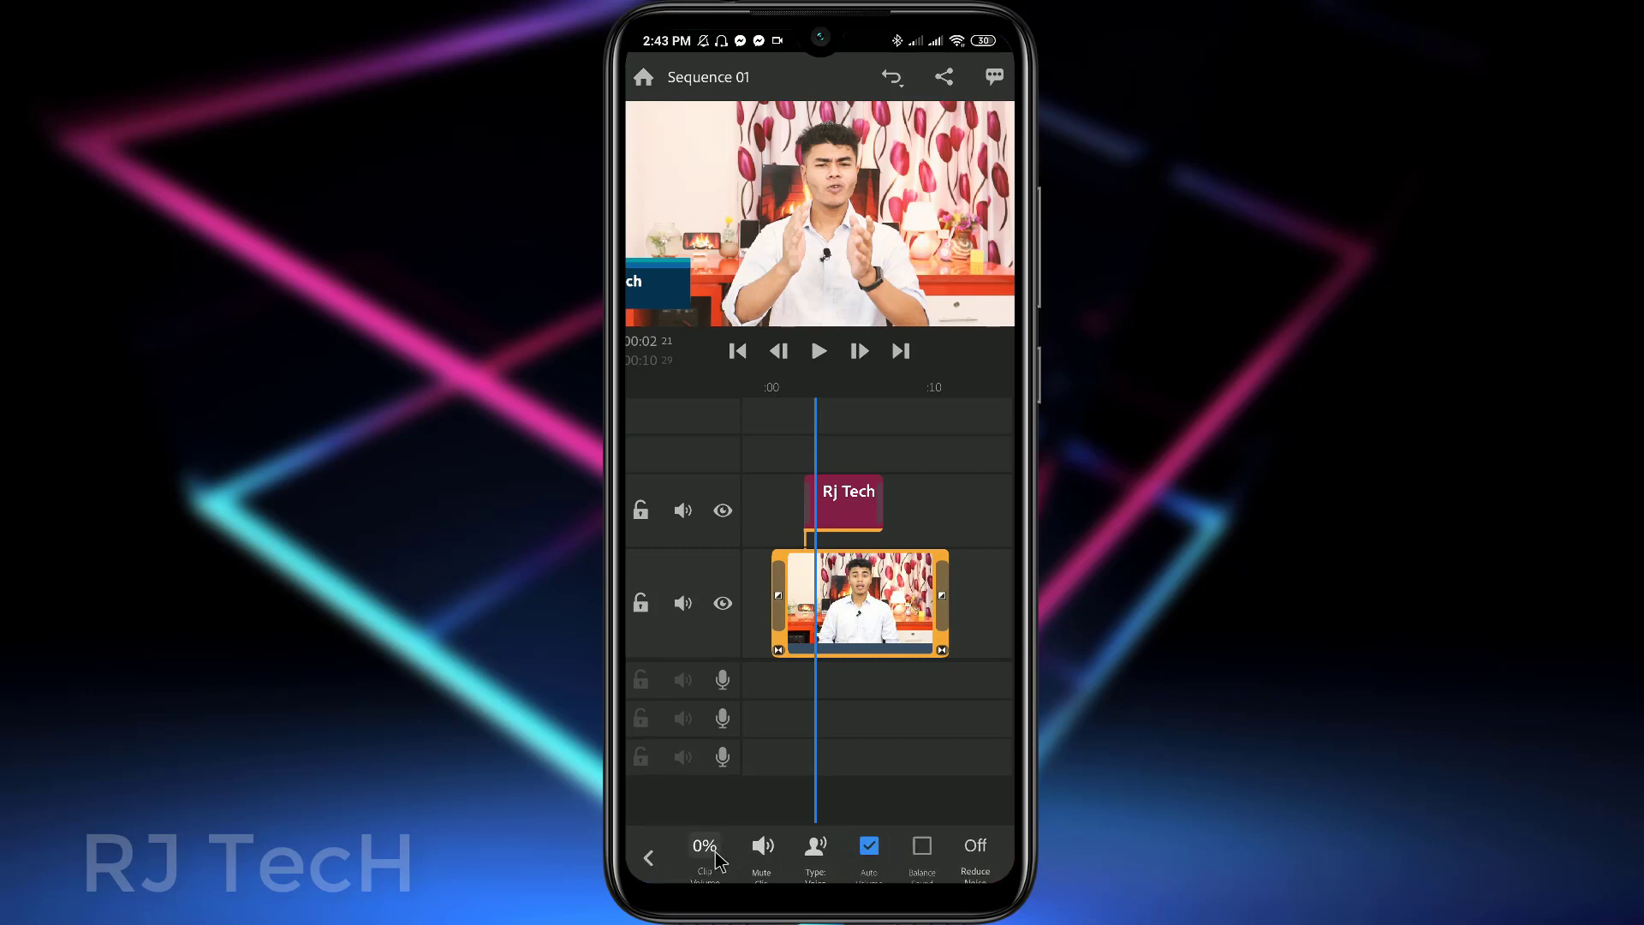
pyautogui.moveTo(724, 796)
pyautogui.mouseDown()
pyautogui.moveTo(824, 796)
pyautogui.moveTo(673, 796)
pyautogui.moveTo(891, 796)
pyautogui.moveTo(785, 796)
pyautogui.mouseUp()
pyautogui.click(653, 858)
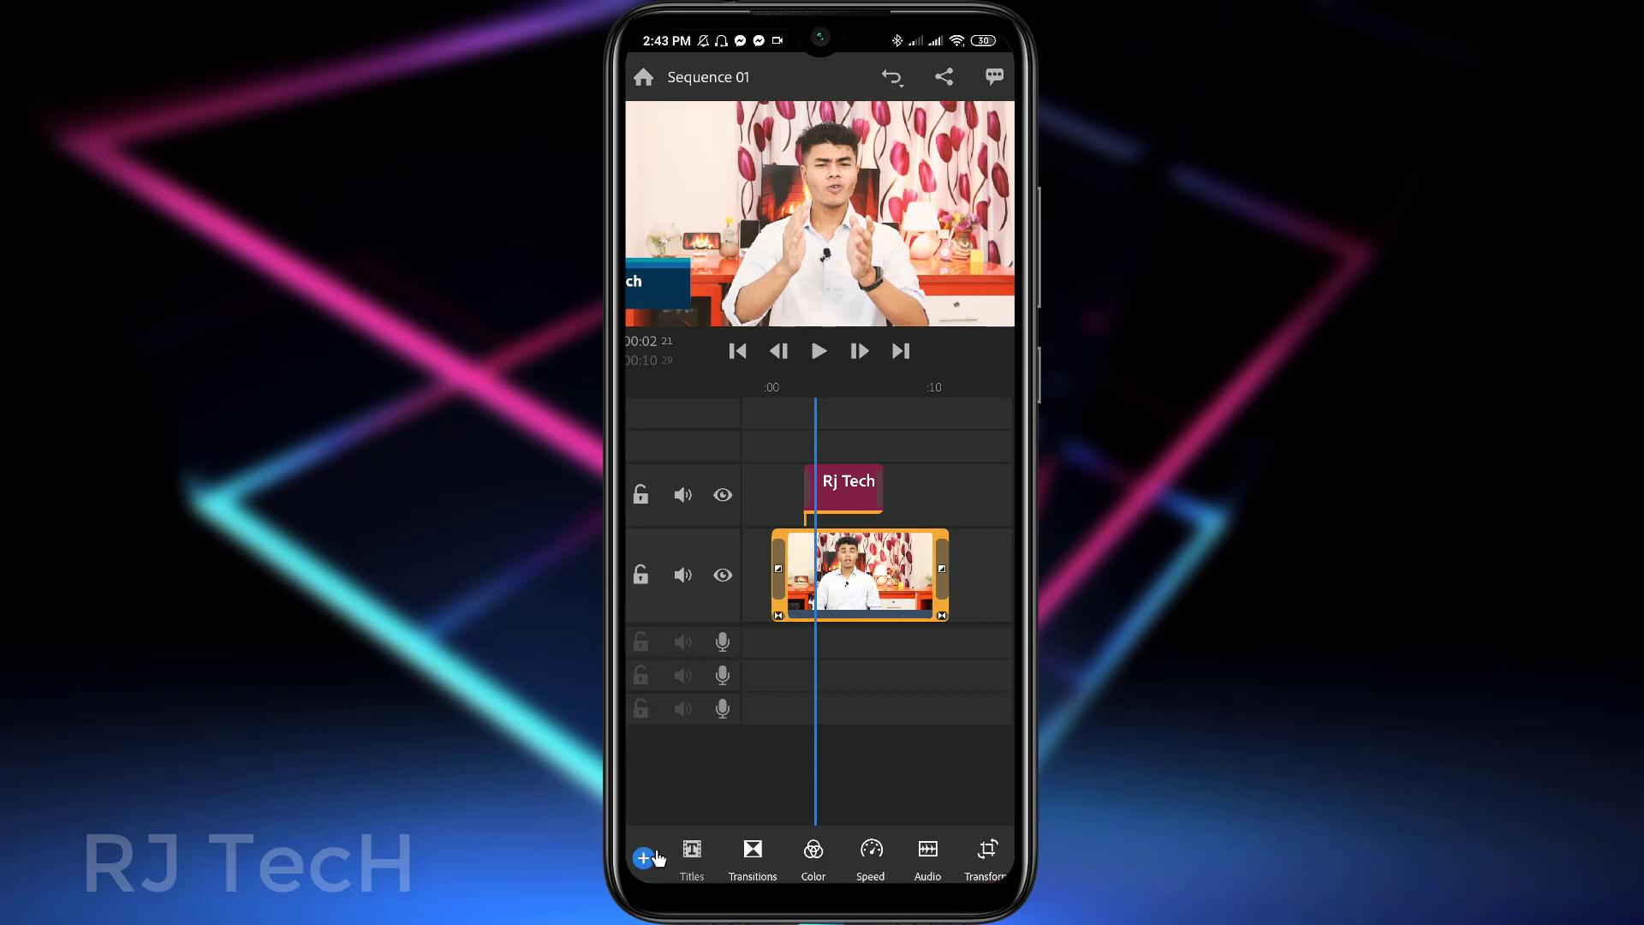
pyautogui.click(915, 856)
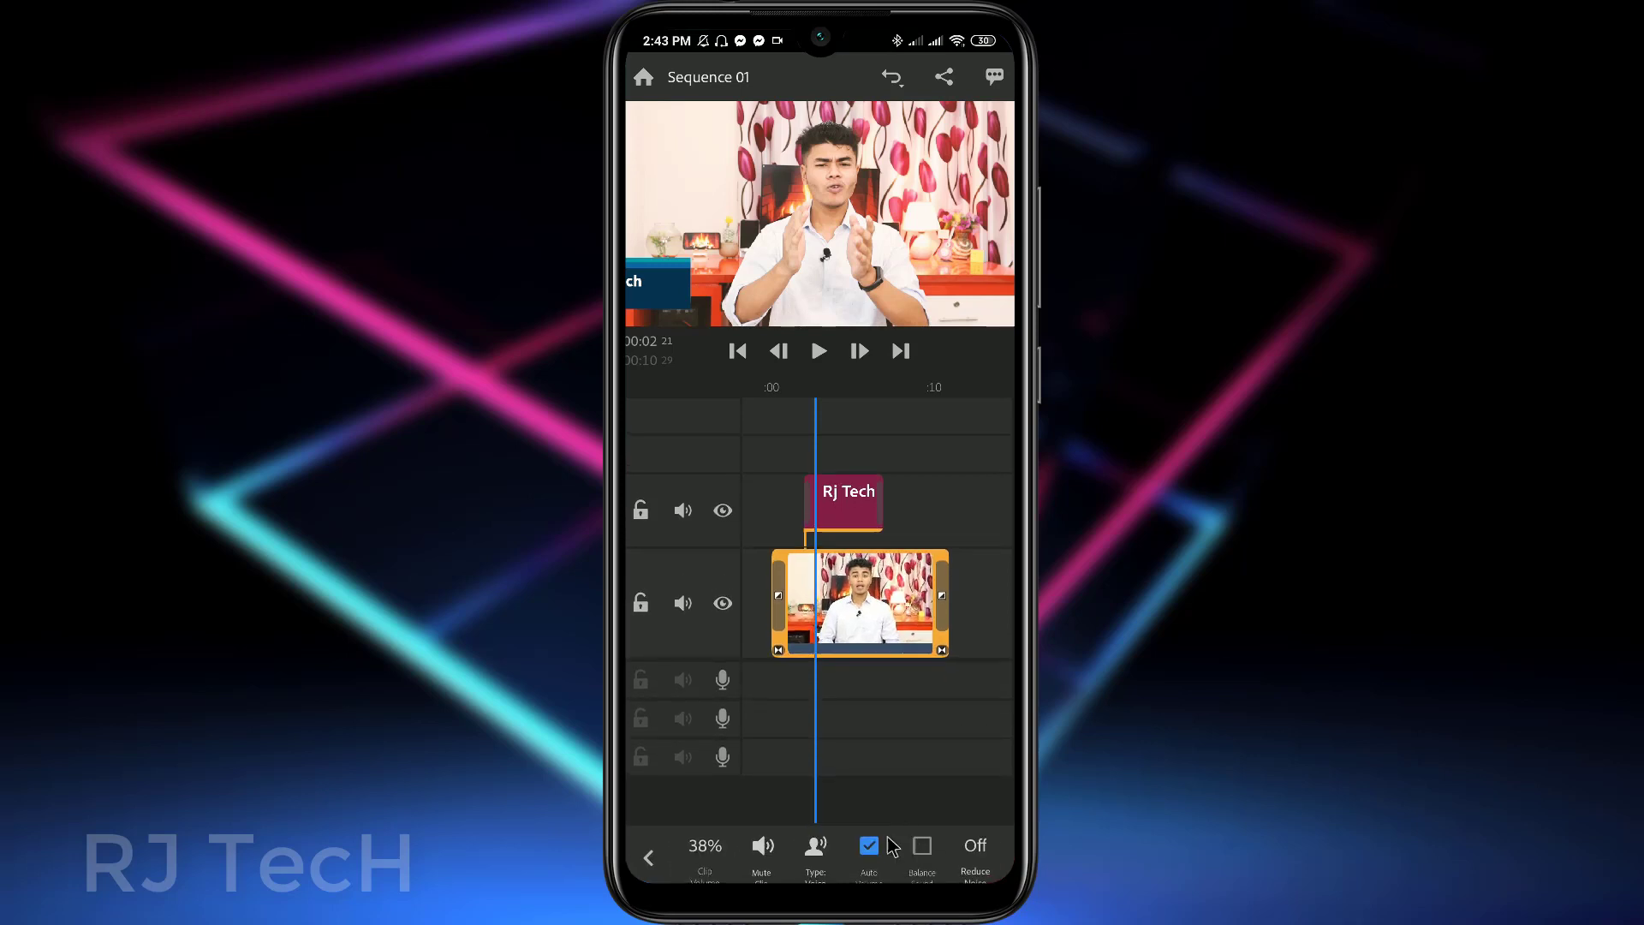
pyautogui.moveTo(815, 874); pyautogui.dragTo(702, 875)
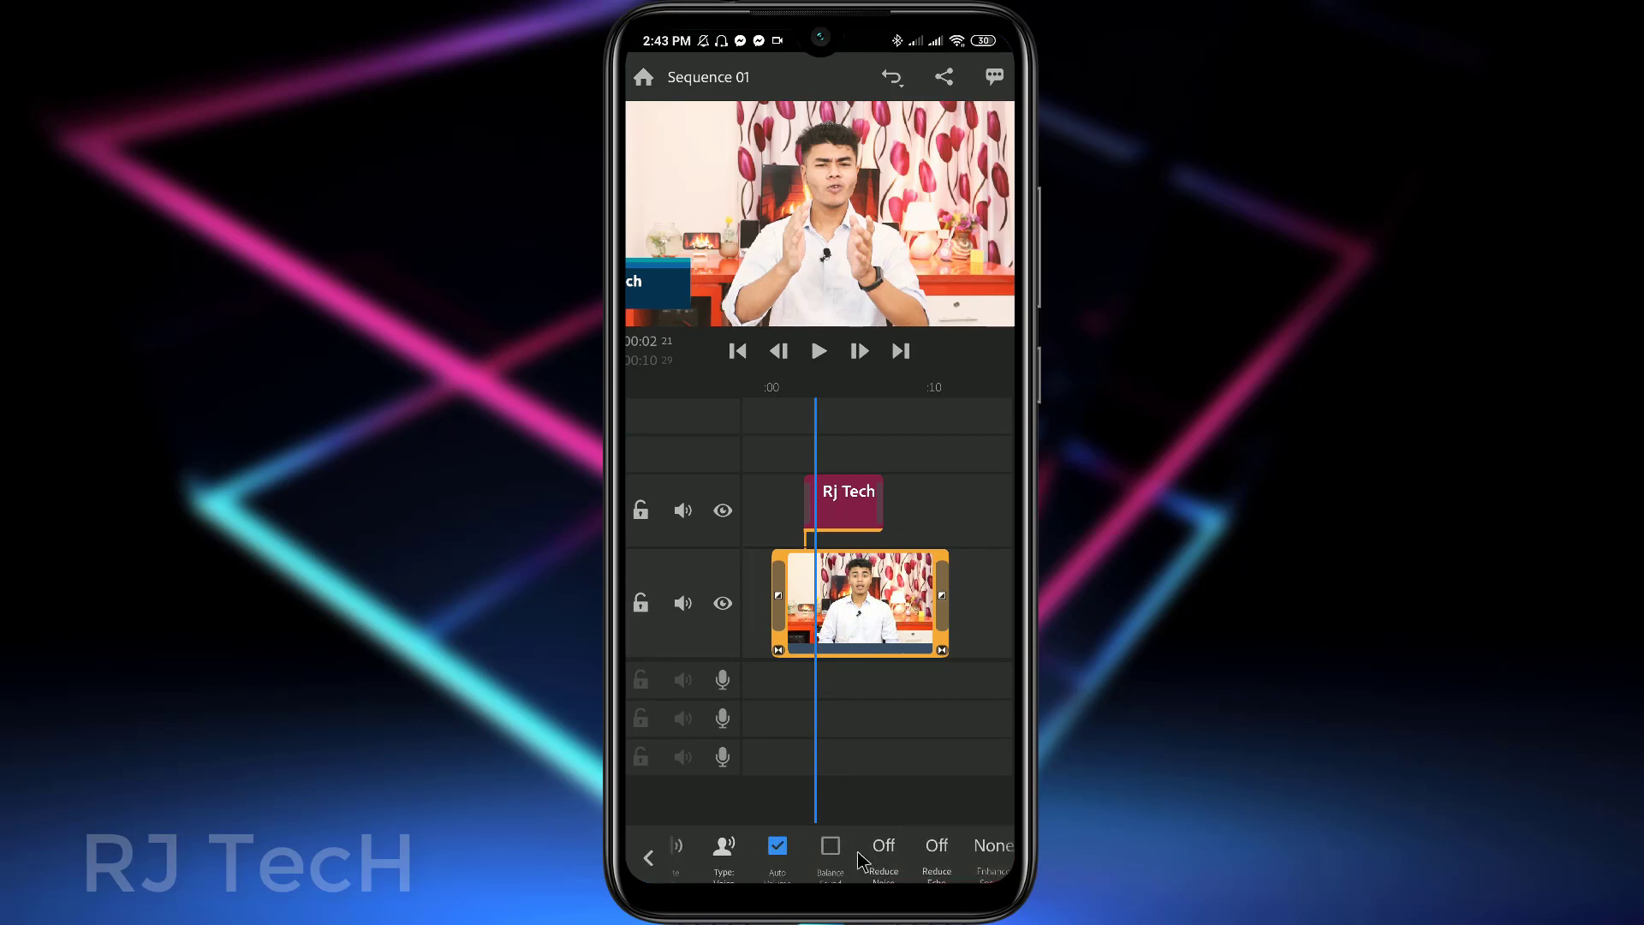
pyautogui.hscroll(2, 861, 860)
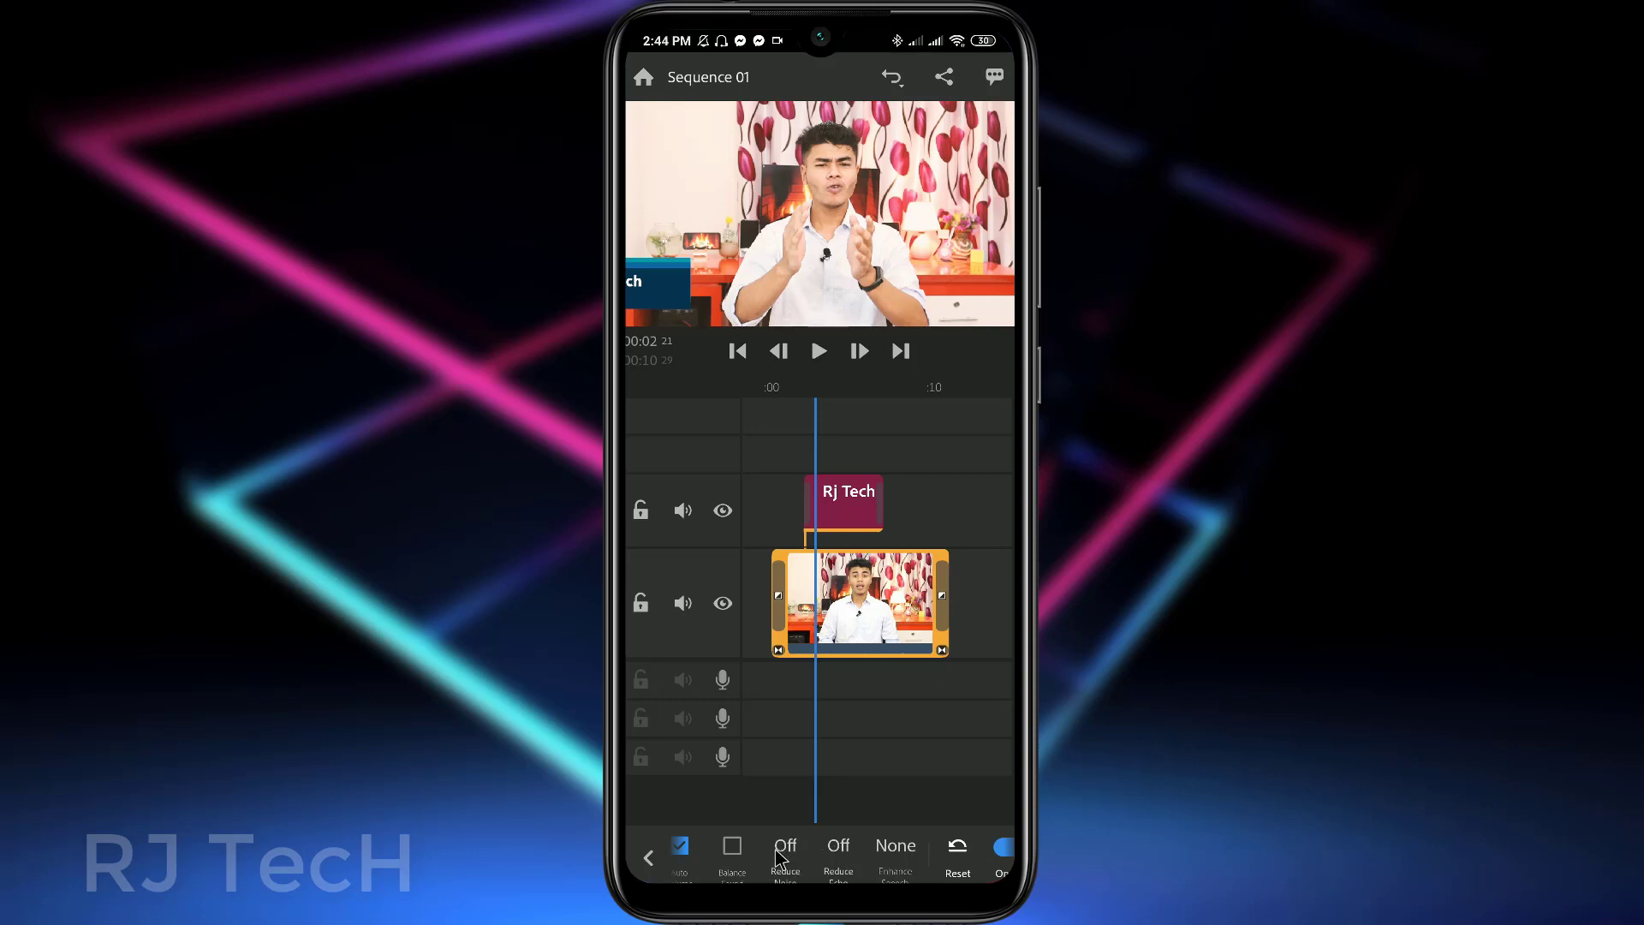
pyautogui.moveTo(769, 856); pyautogui.dragTo(921, 852)
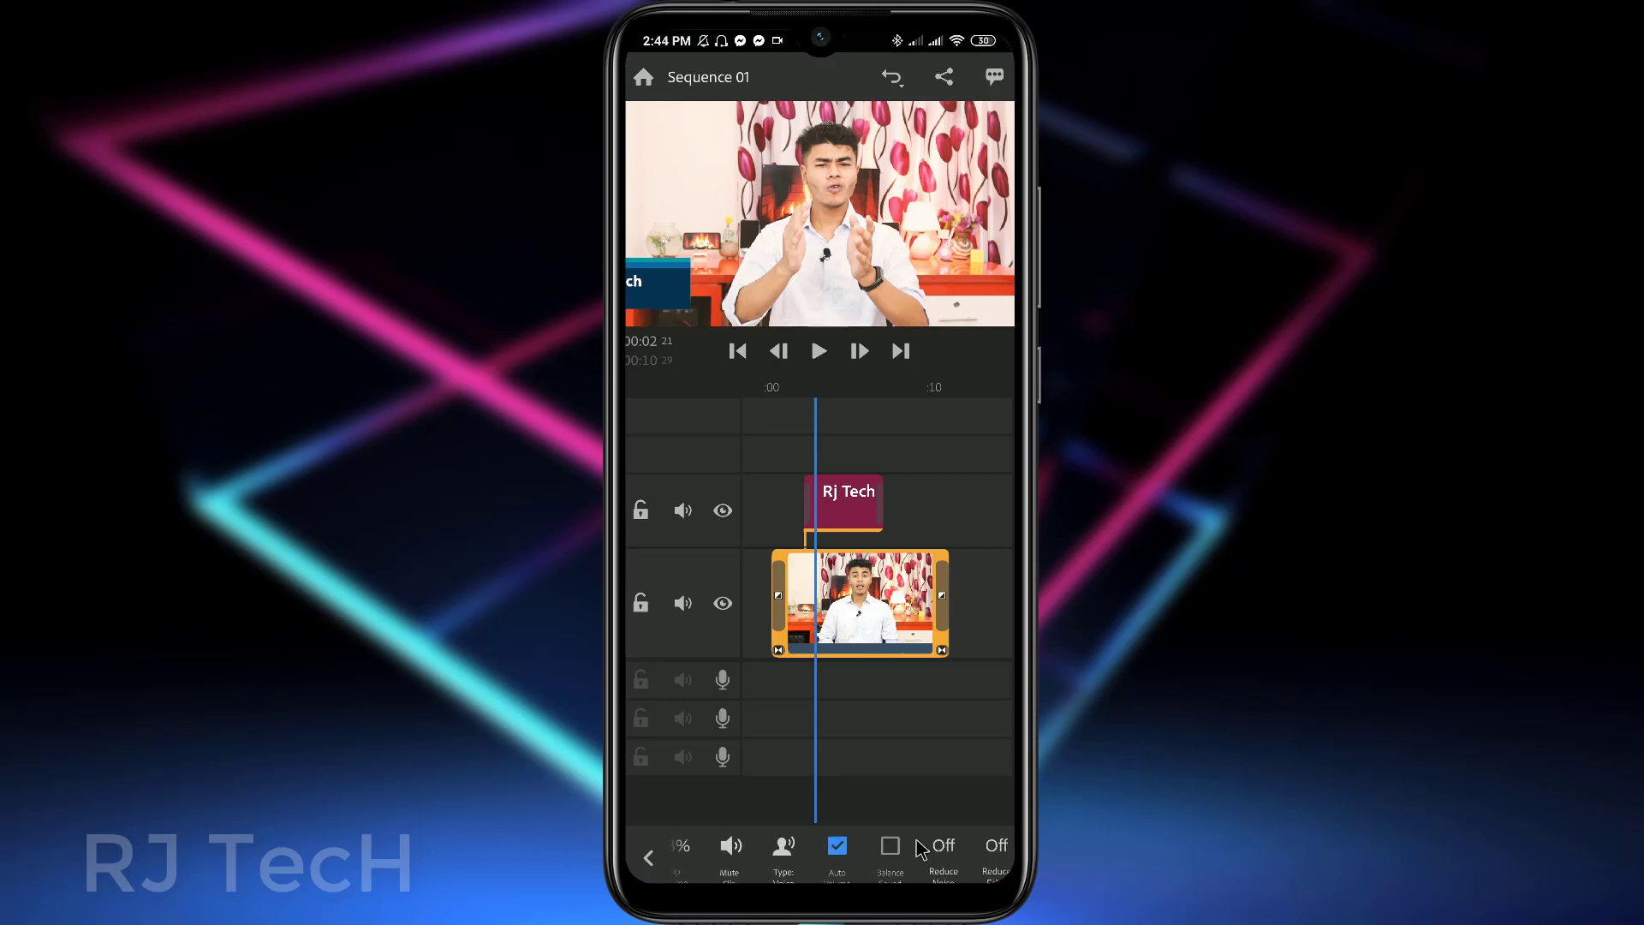
pyautogui.click(647, 857)
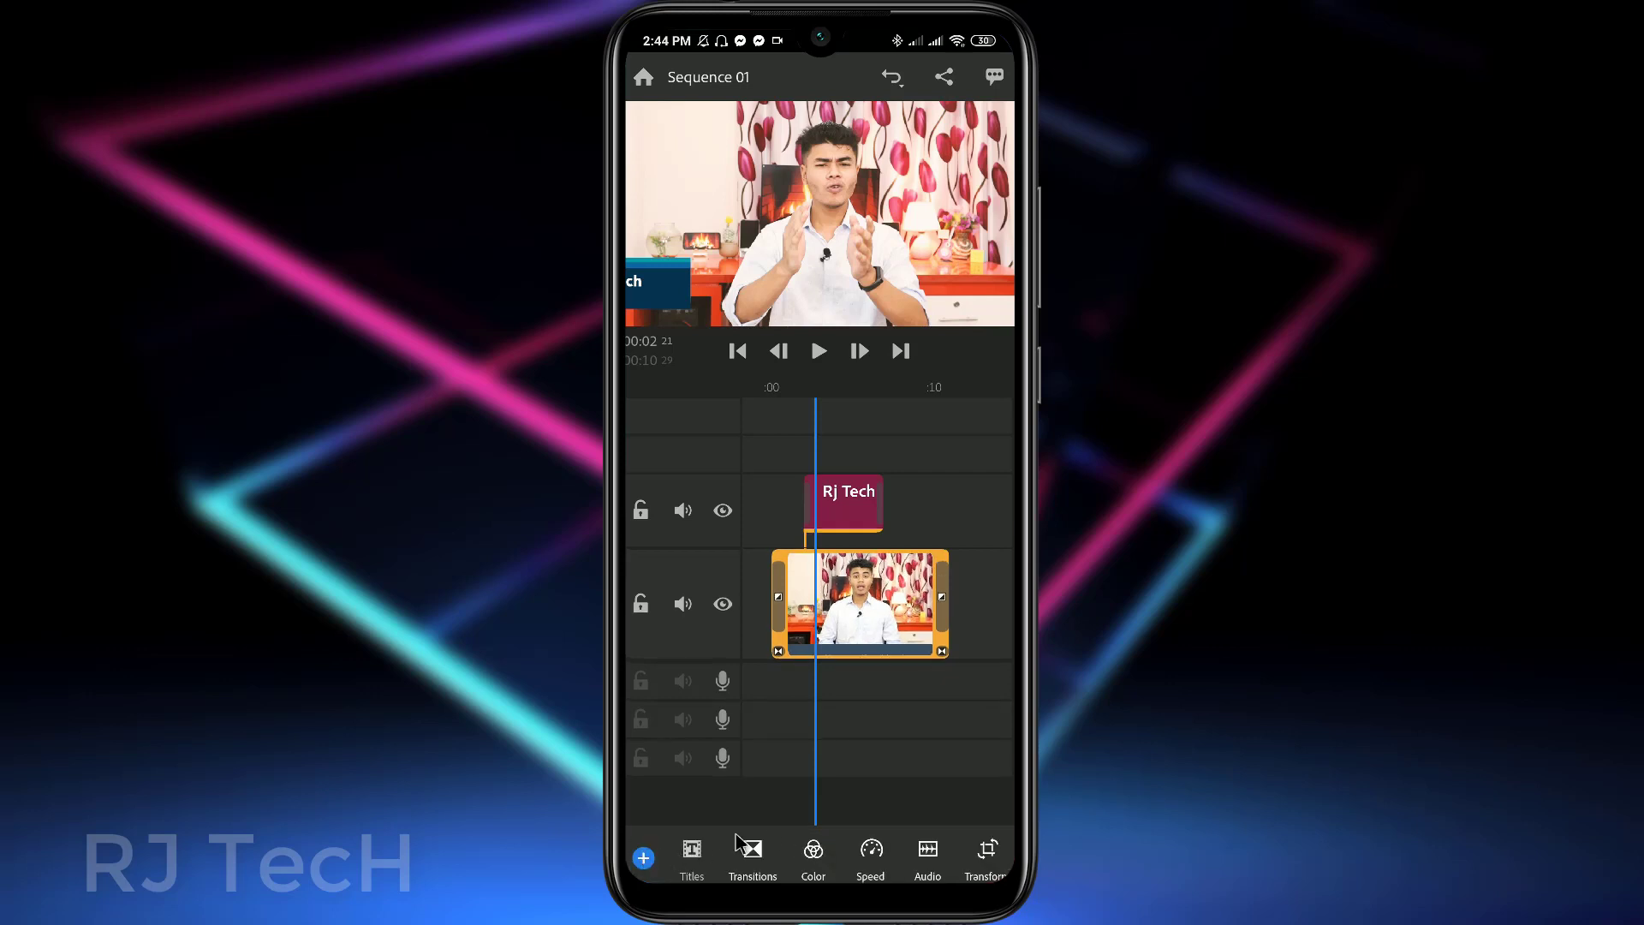
pyautogui.moveTo(891, 857); pyautogui.dragTo(805, 854)
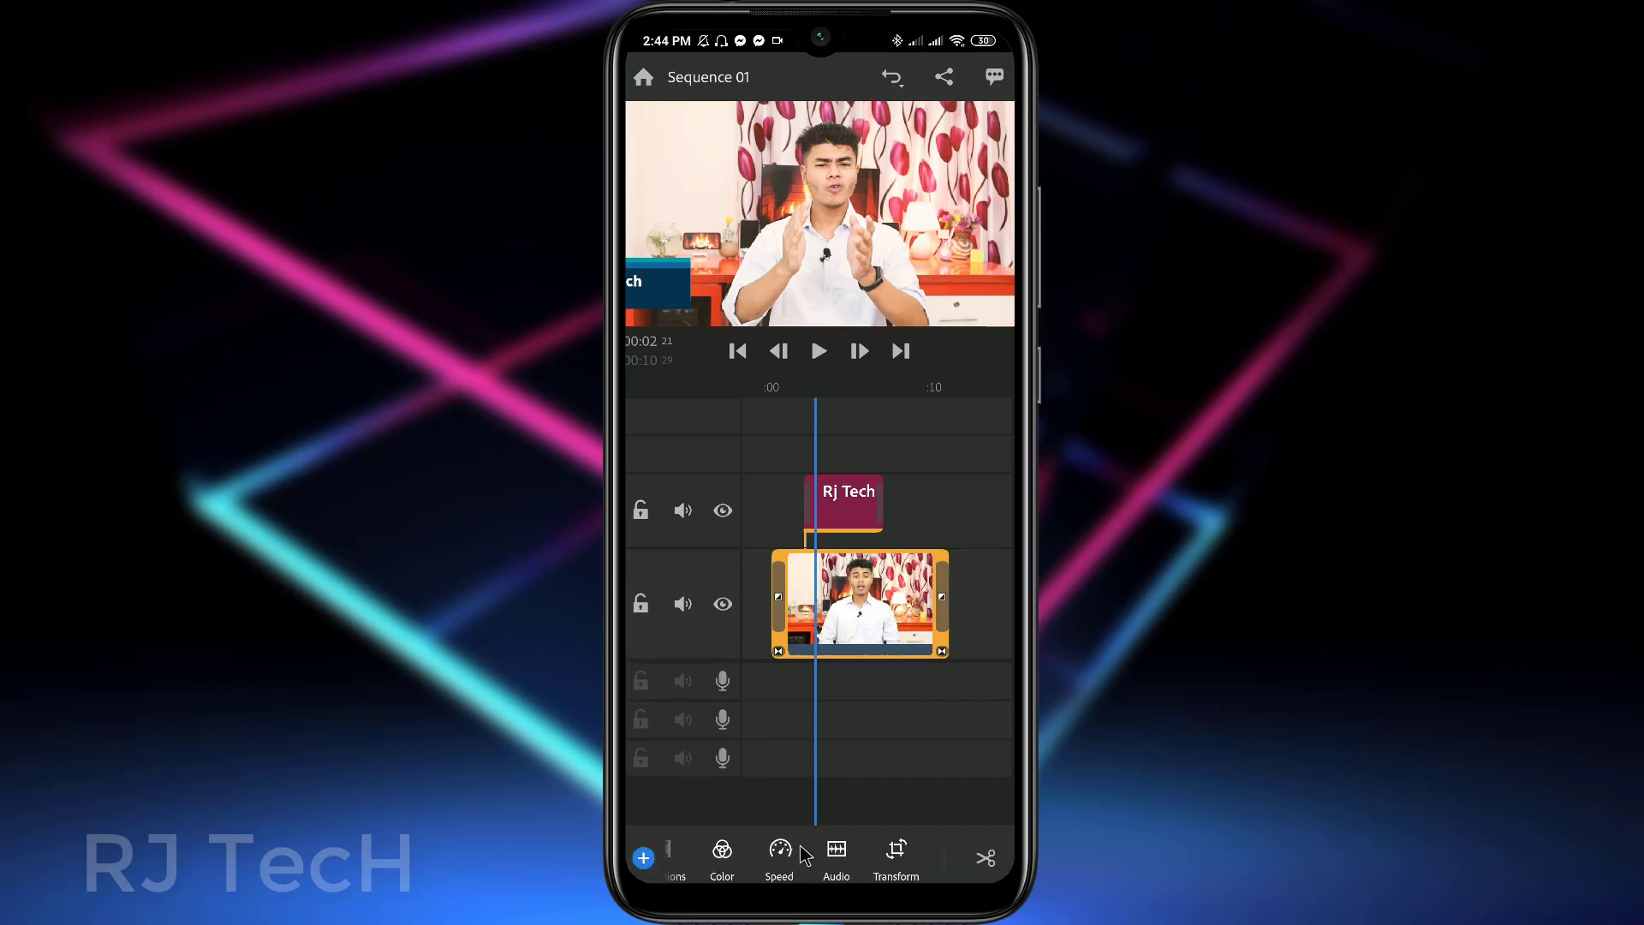
# - In the clip's Transform settings, try top and bottom crops (30, 20), then remove the bottom crop
pyautogui.click(896, 852)
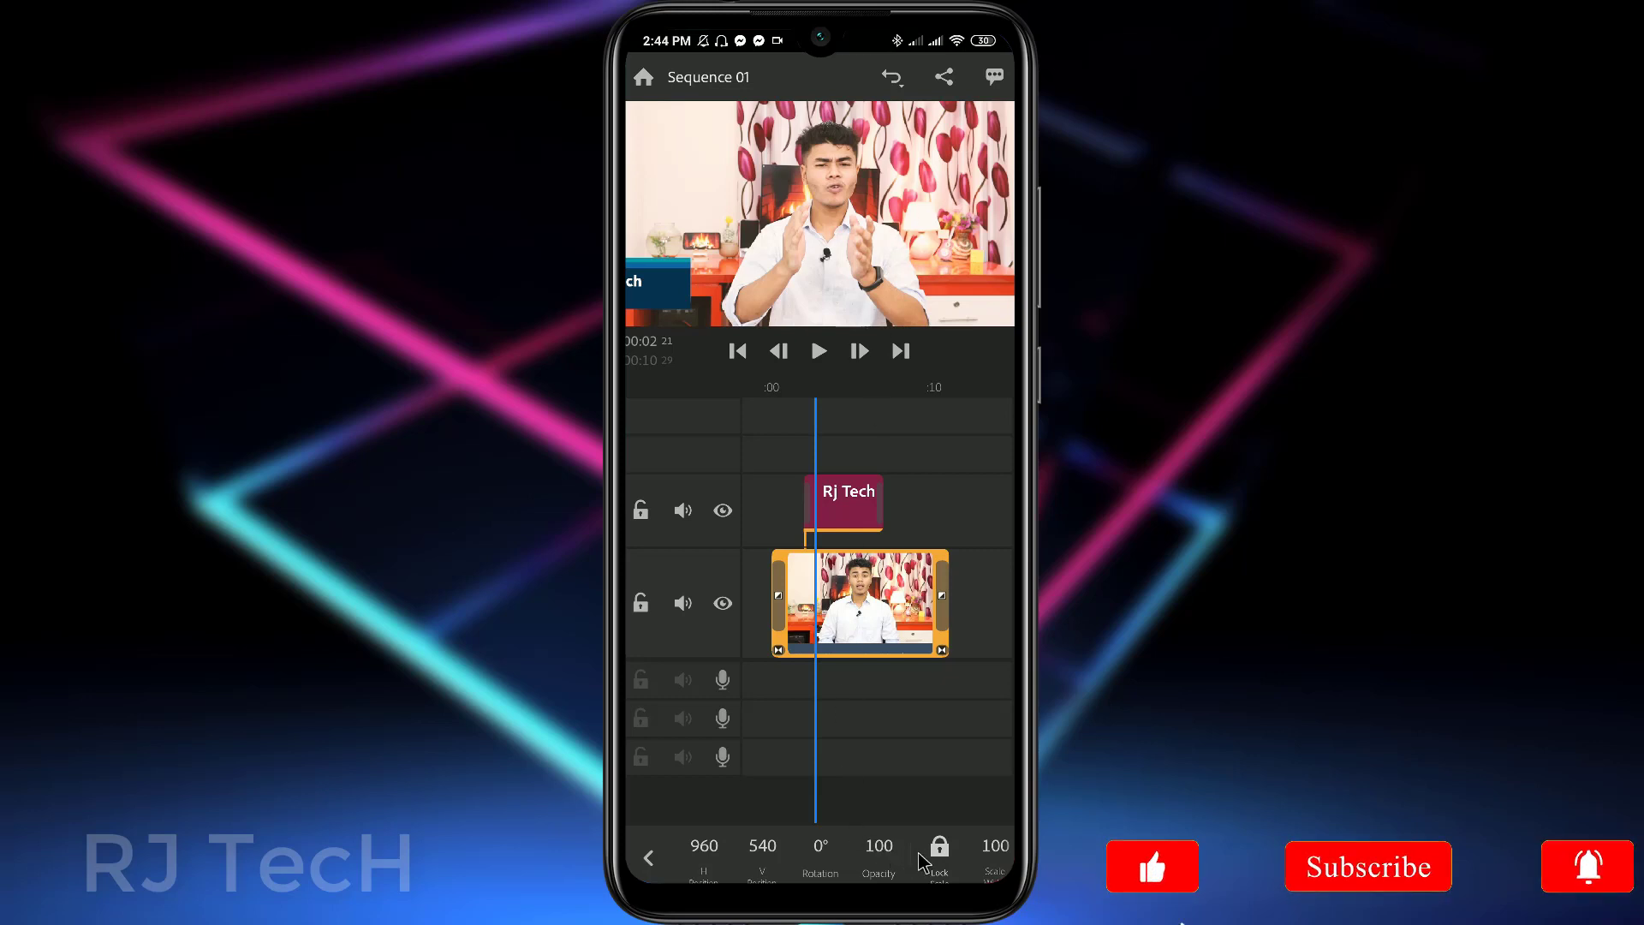
pyautogui.moveTo(929, 861); pyautogui.dragTo(803, 852)
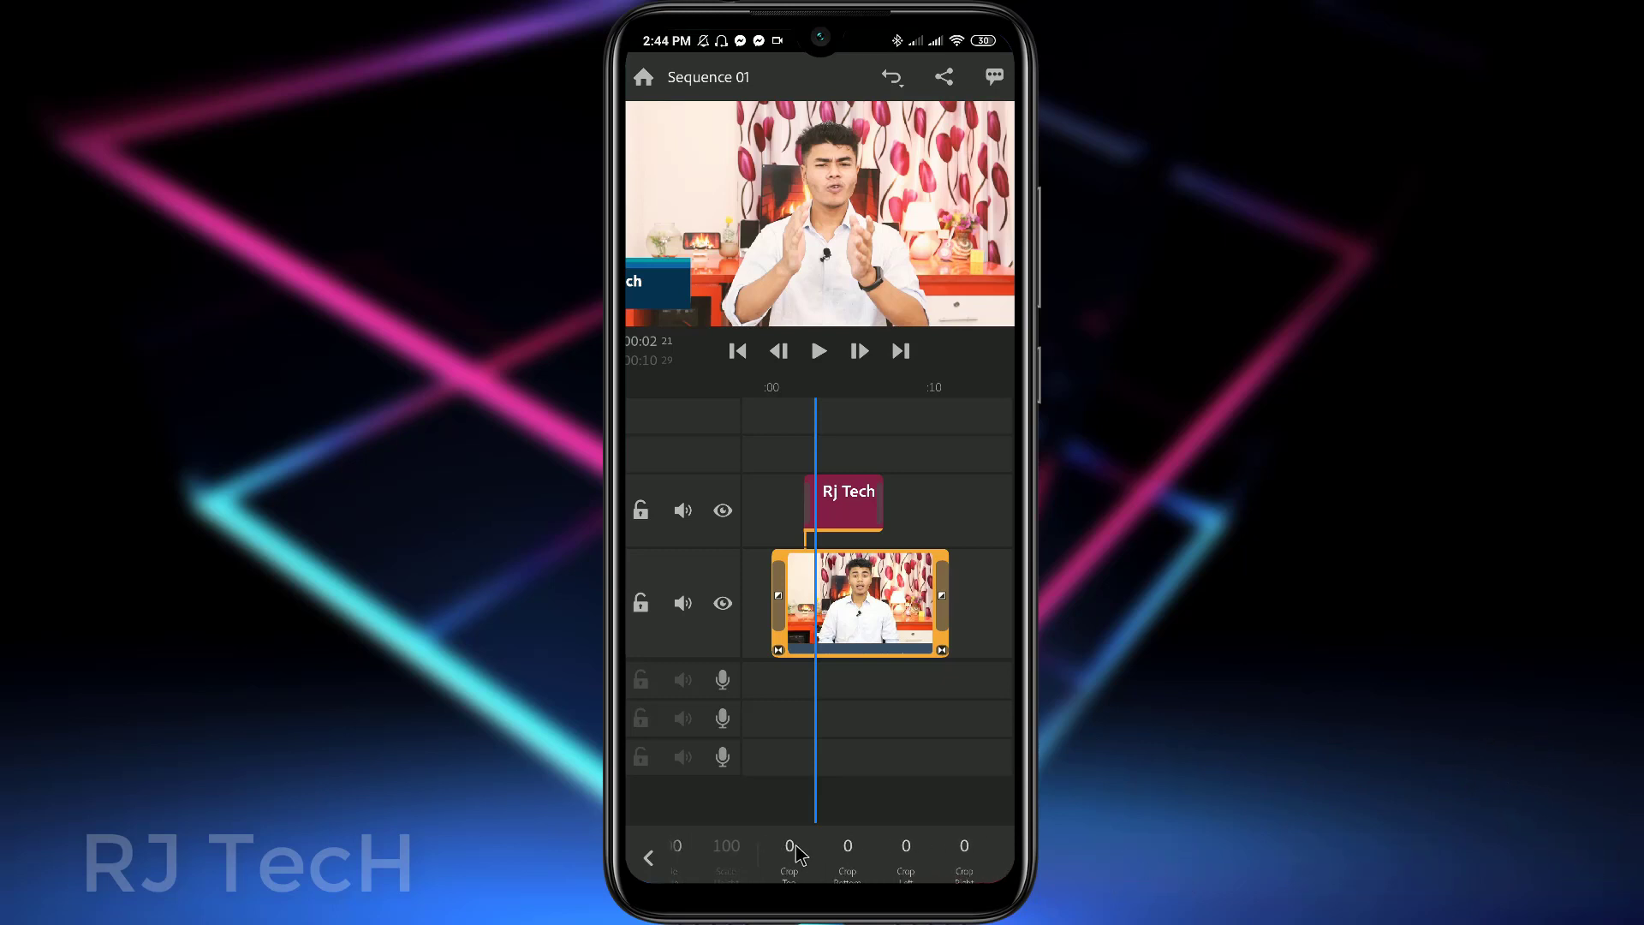
pyautogui.click(790, 850)
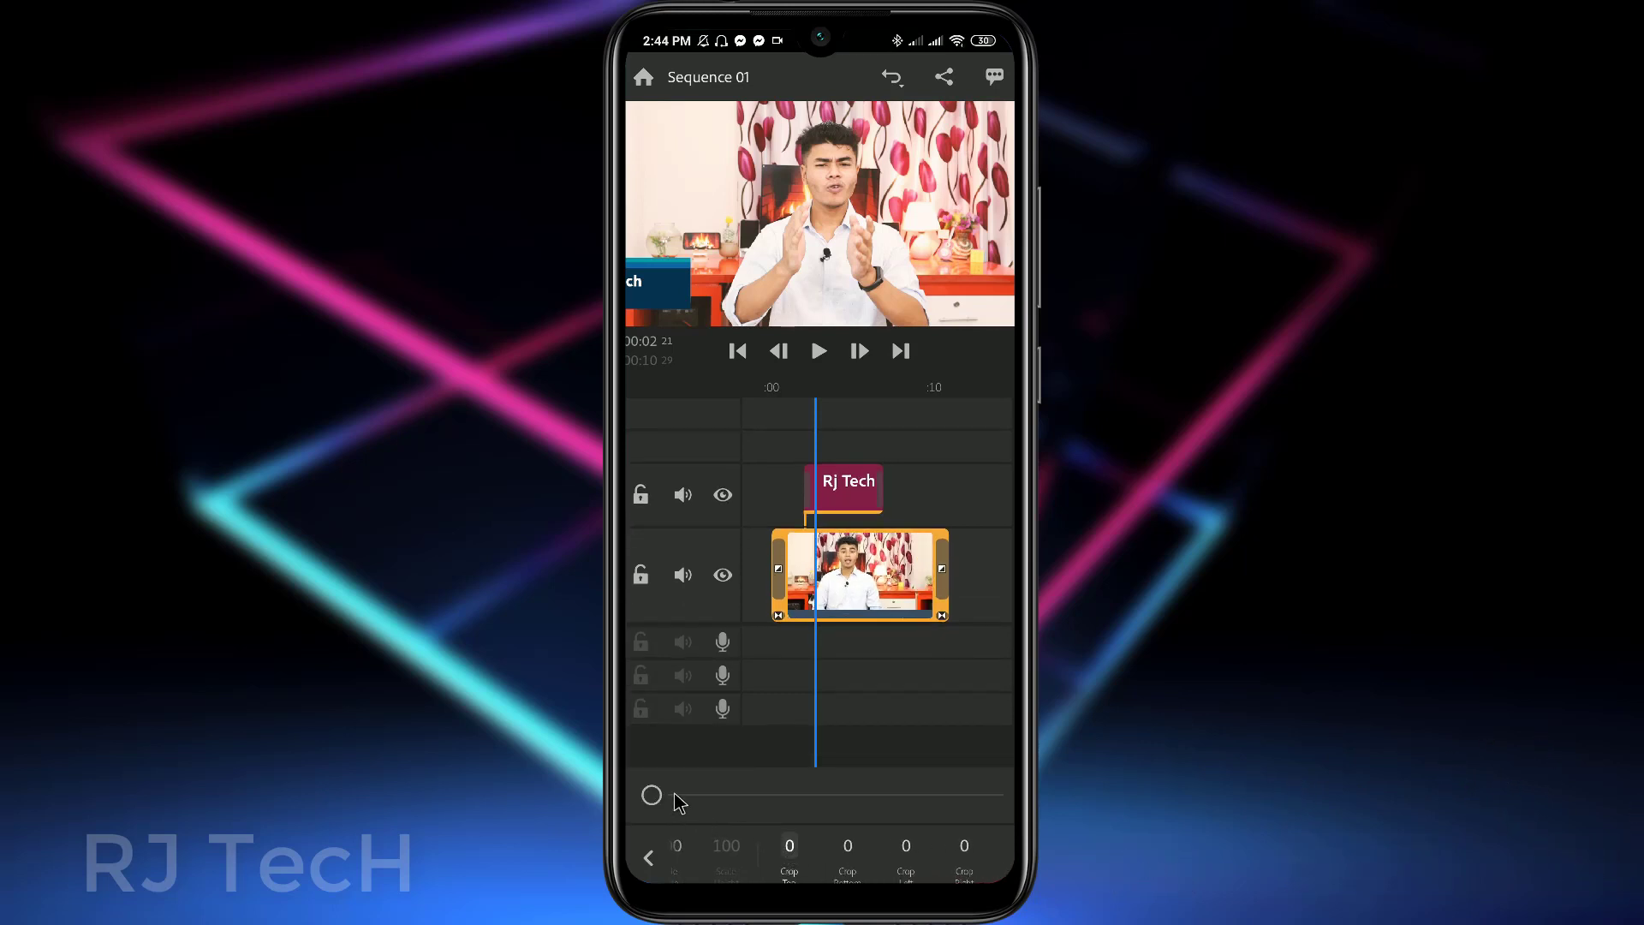
pyautogui.moveTo(676, 795)
pyautogui.mouseDown()
pyautogui.moveTo(757, 795)
pyautogui.moveTo(650, 797)
pyautogui.mouseUp()
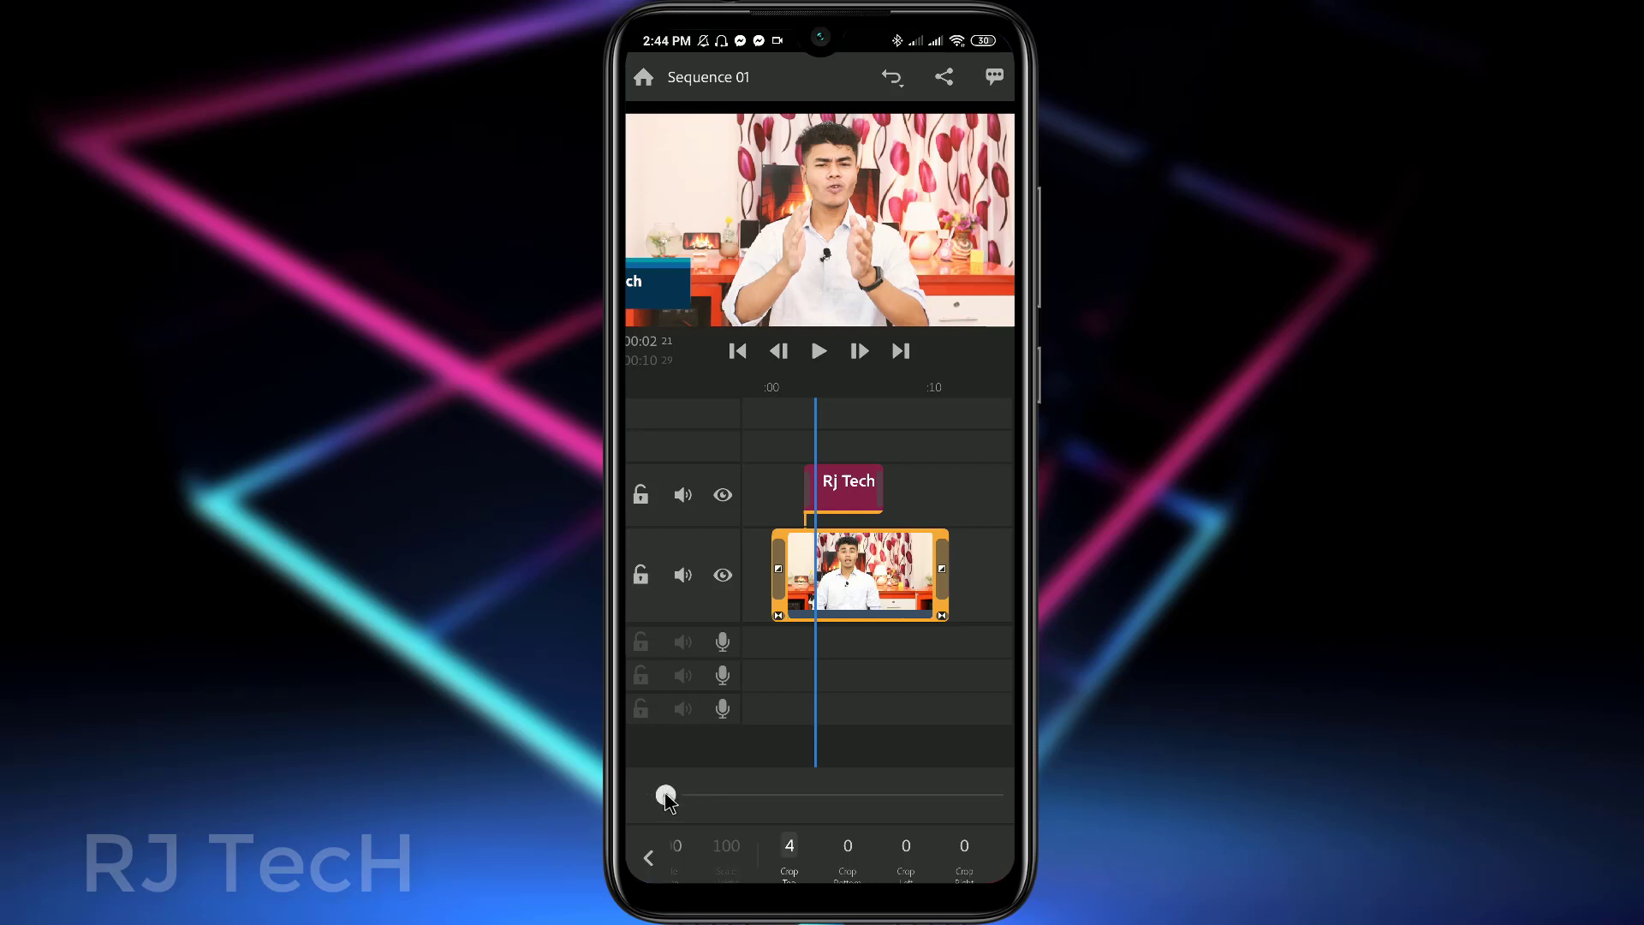
pyautogui.click(848, 856)
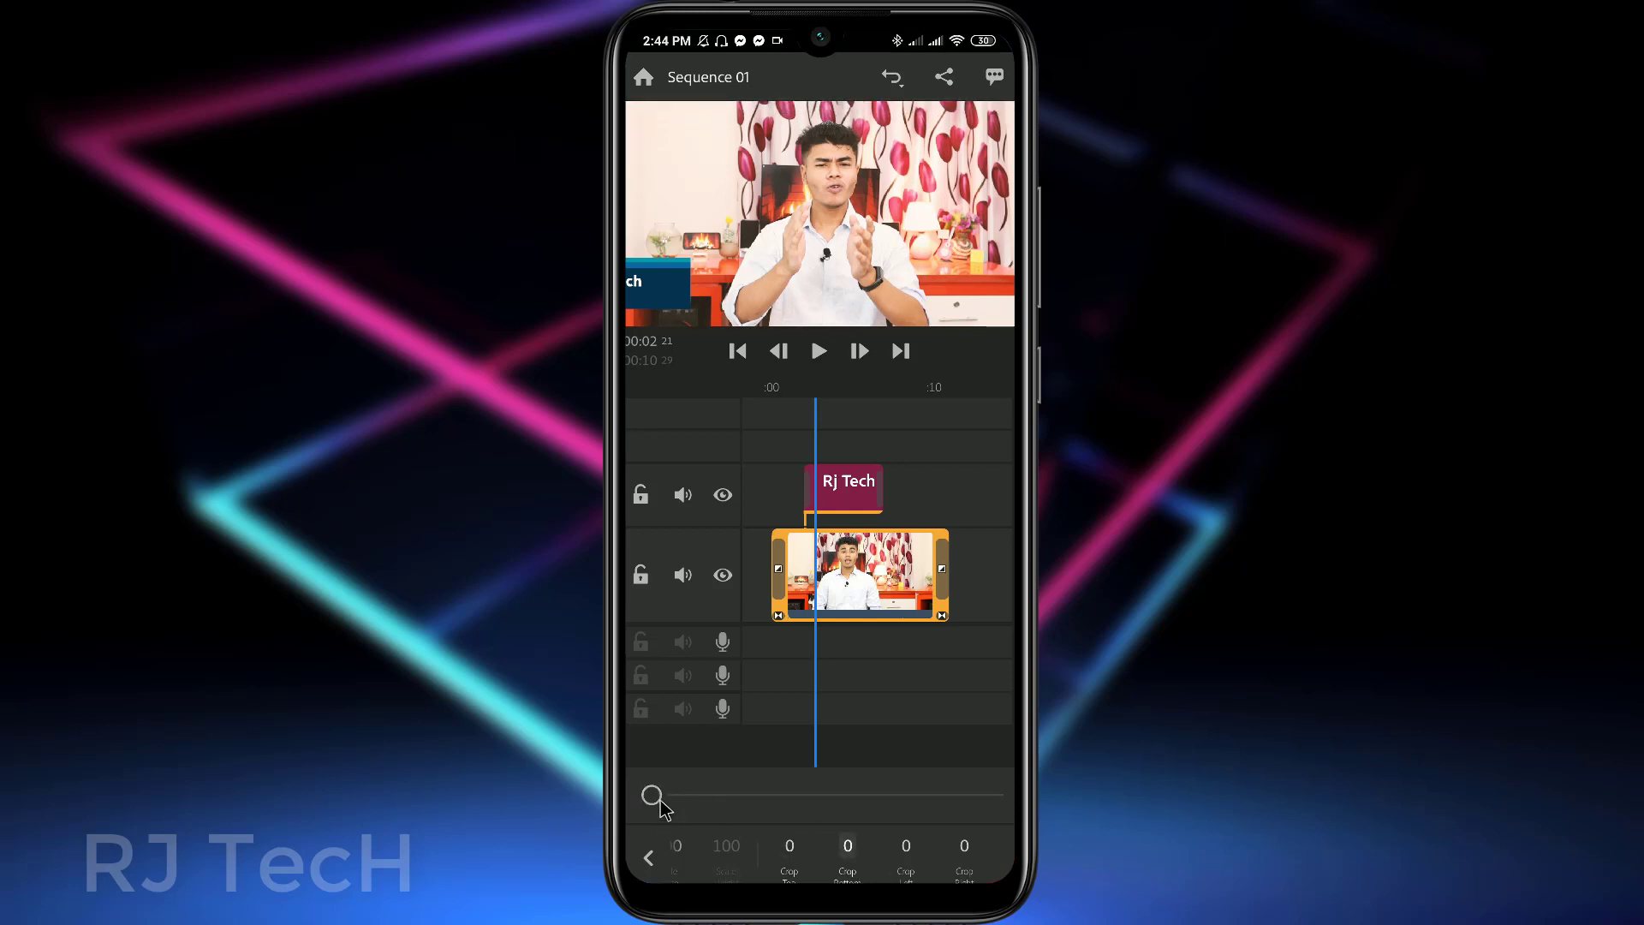
pyautogui.moveTo(652, 796); pyautogui.dragTo(685, 796)
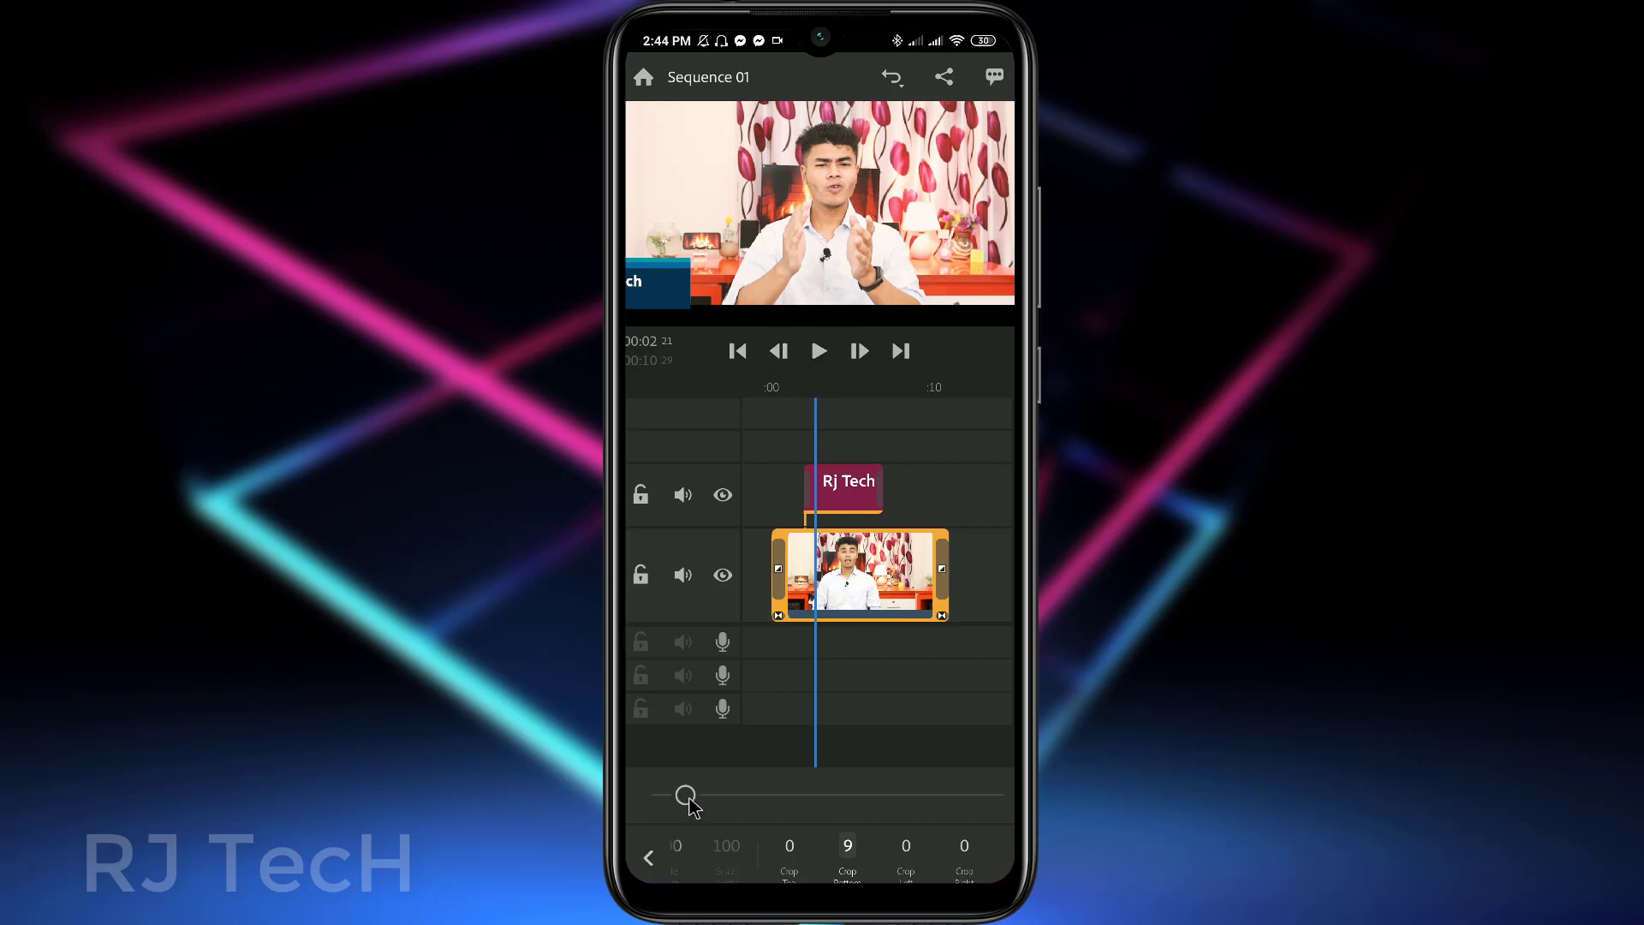
pyautogui.moveTo(687, 797); pyautogui.dragTo(732, 797)
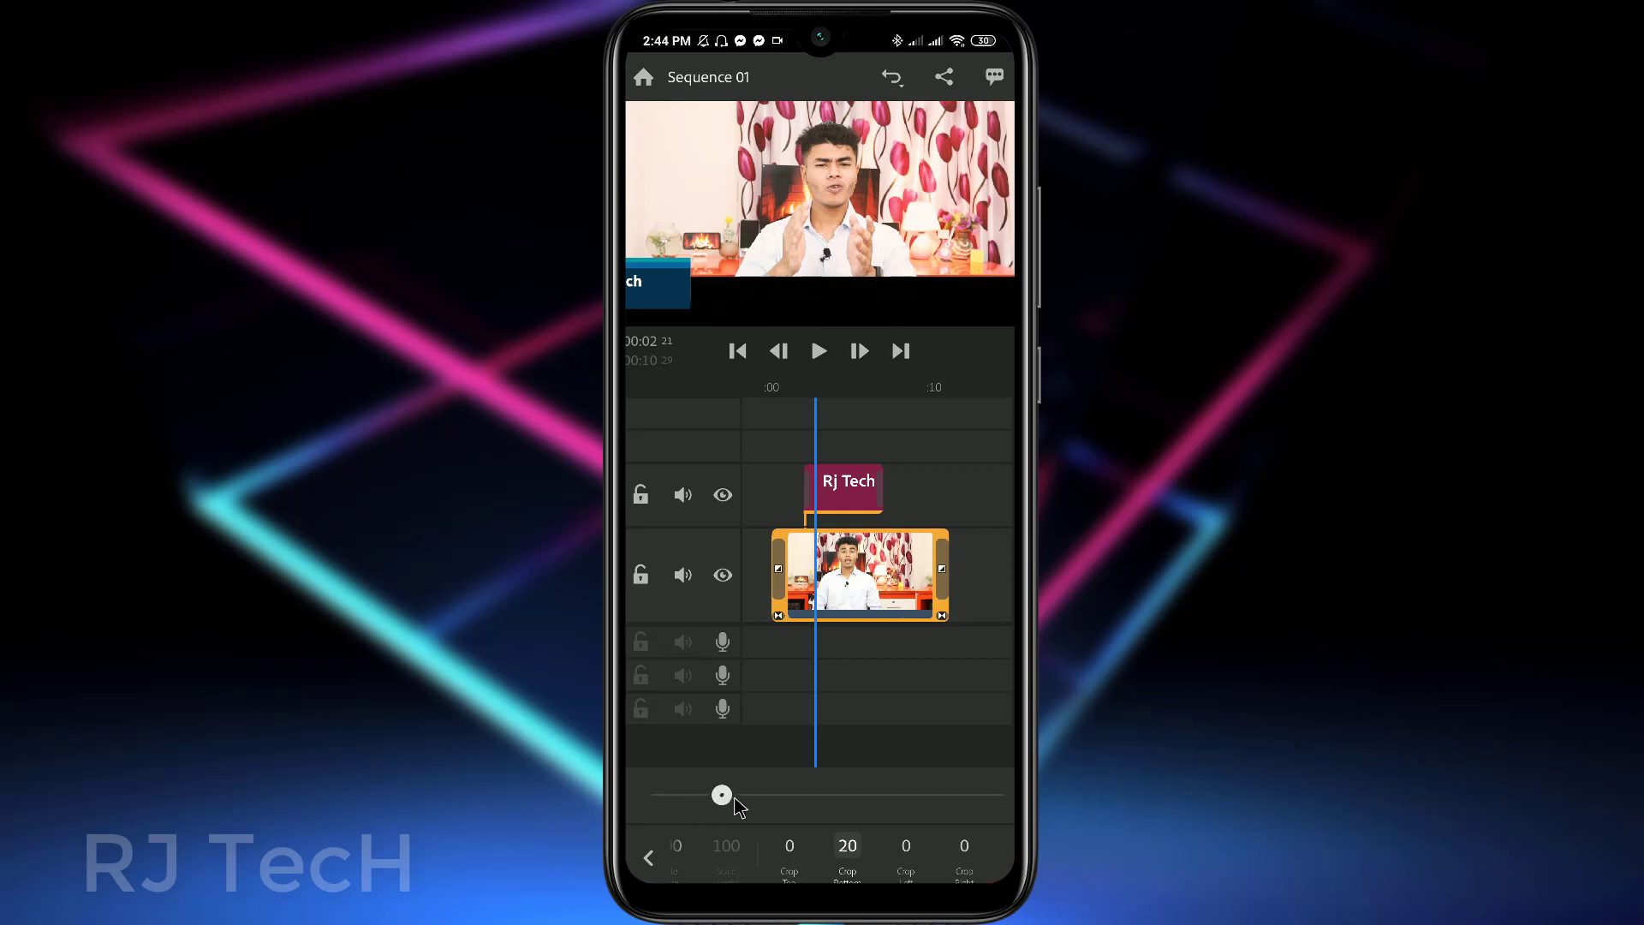
pyautogui.moveTo(734, 799); pyautogui.dragTo(653, 795)
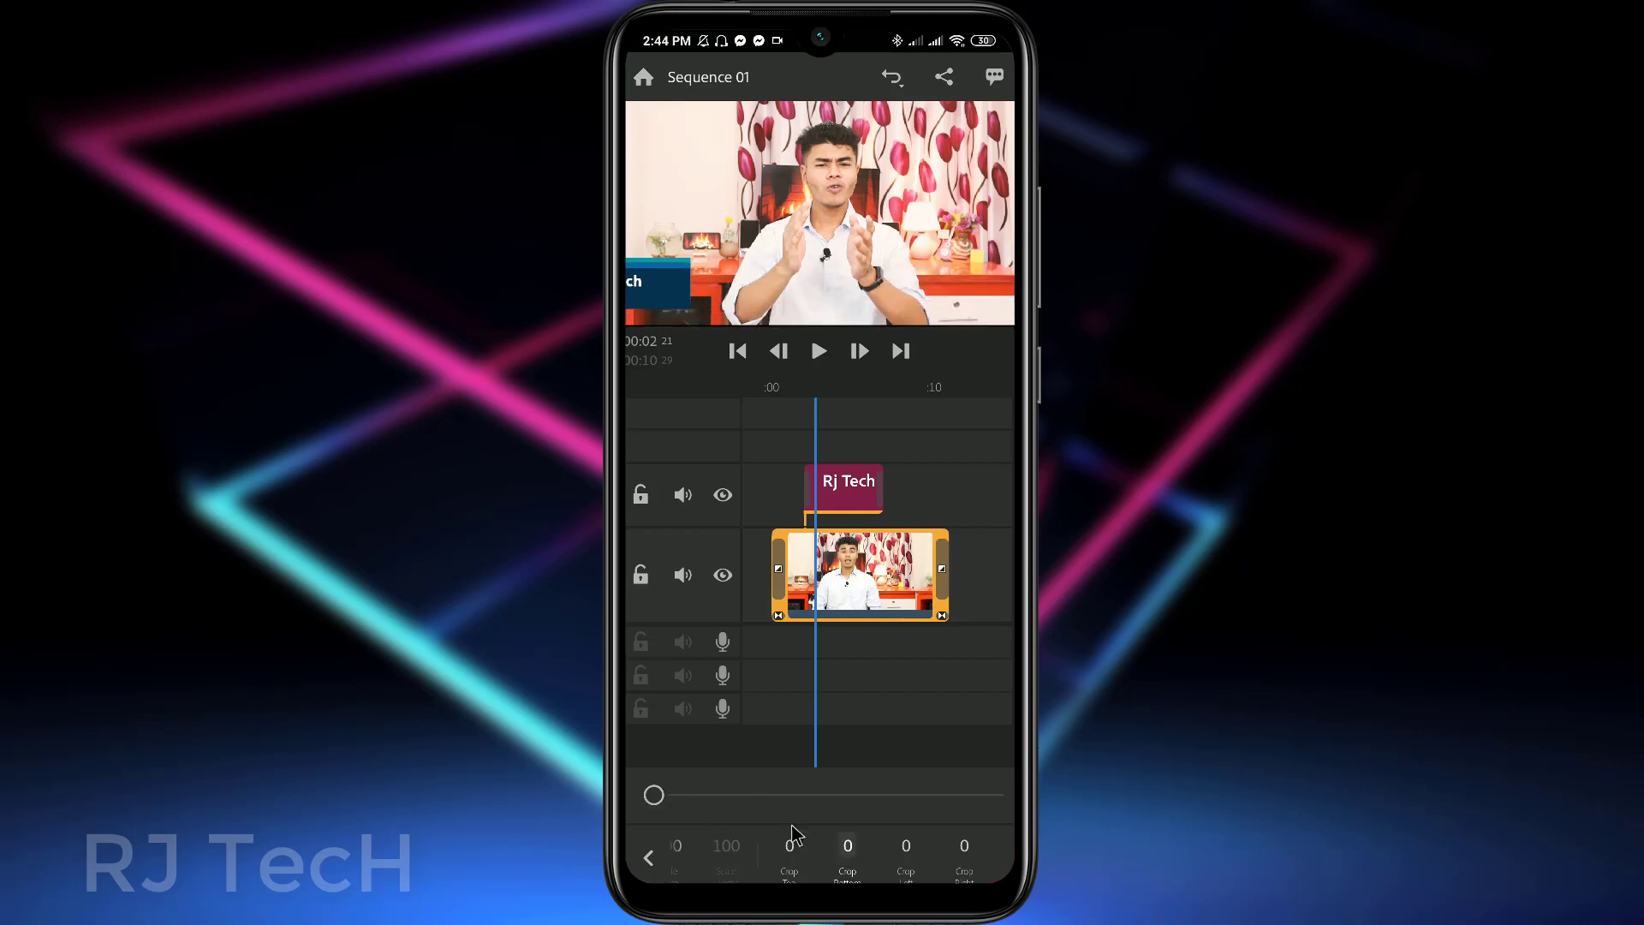
# - Test Crop Right and Opacity, leave them at 0 and 100, and close Transform
pyautogui.click(965, 855)
pyautogui.moveTo(652, 796)
pyautogui.mouseDown()
pyautogui.moveTo(690, 796)
pyautogui.moveTo(651, 797)
pyautogui.mouseUp()
pyautogui.moveTo(775, 866); pyautogui.dragTo(850, 867)
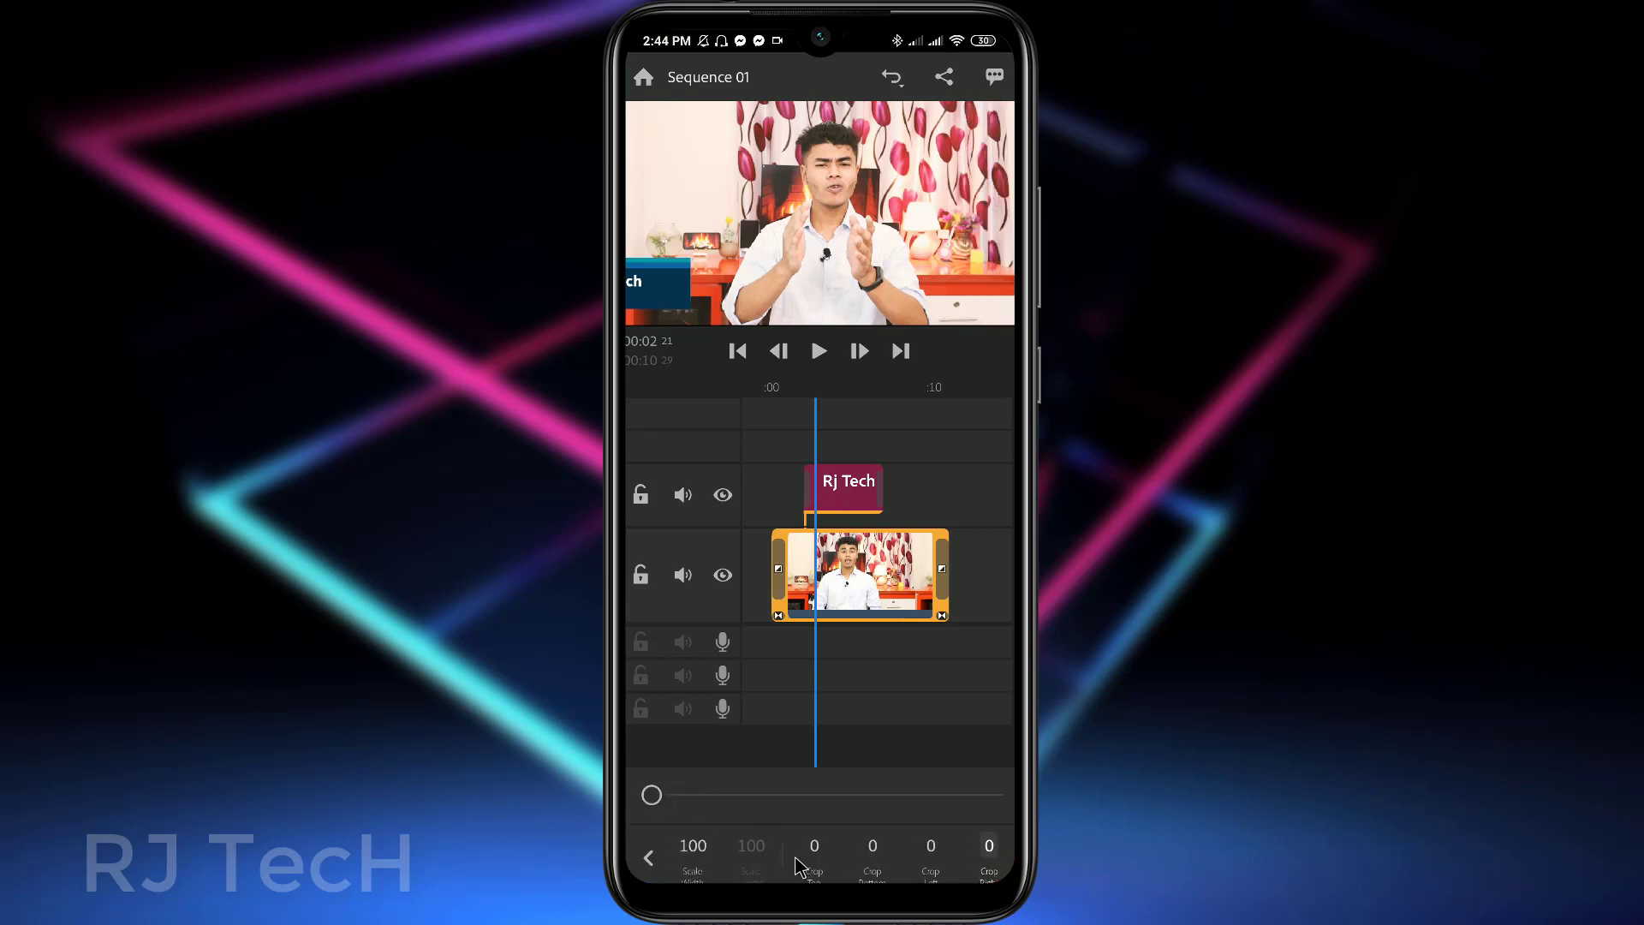
pyautogui.click(887, 865)
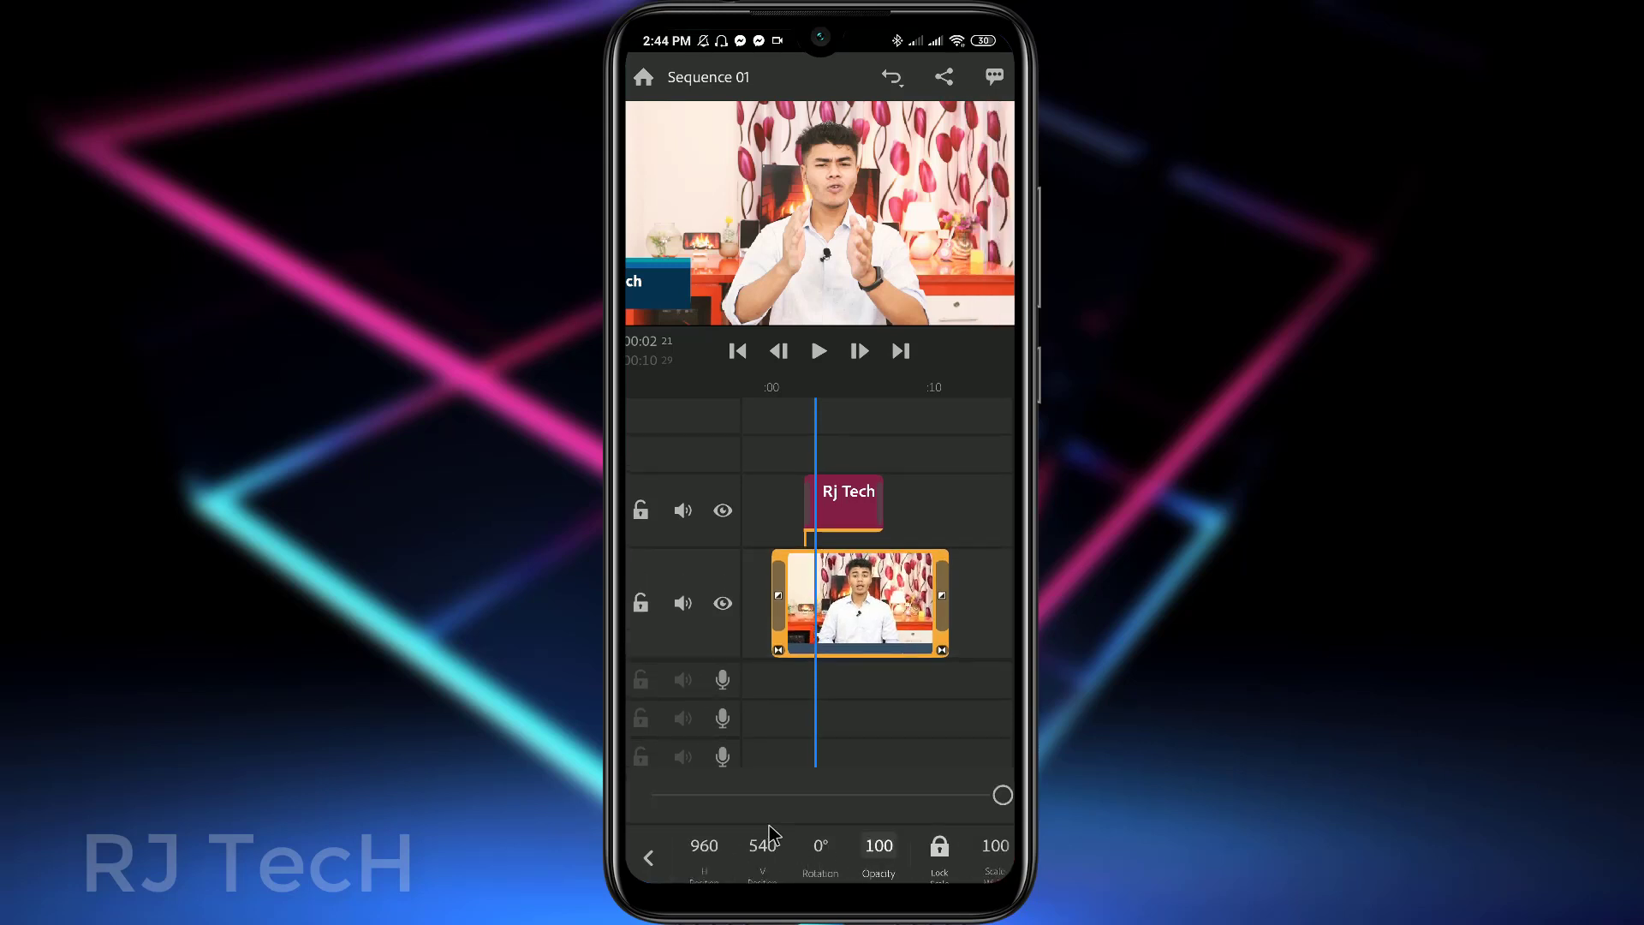
pyautogui.moveTo(1003, 796)
pyautogui.mouseDown()
pyautogui.moveTo(910, 795)
pyautogui.moveTo(1002, 795)
pyautogui.mouseUp()
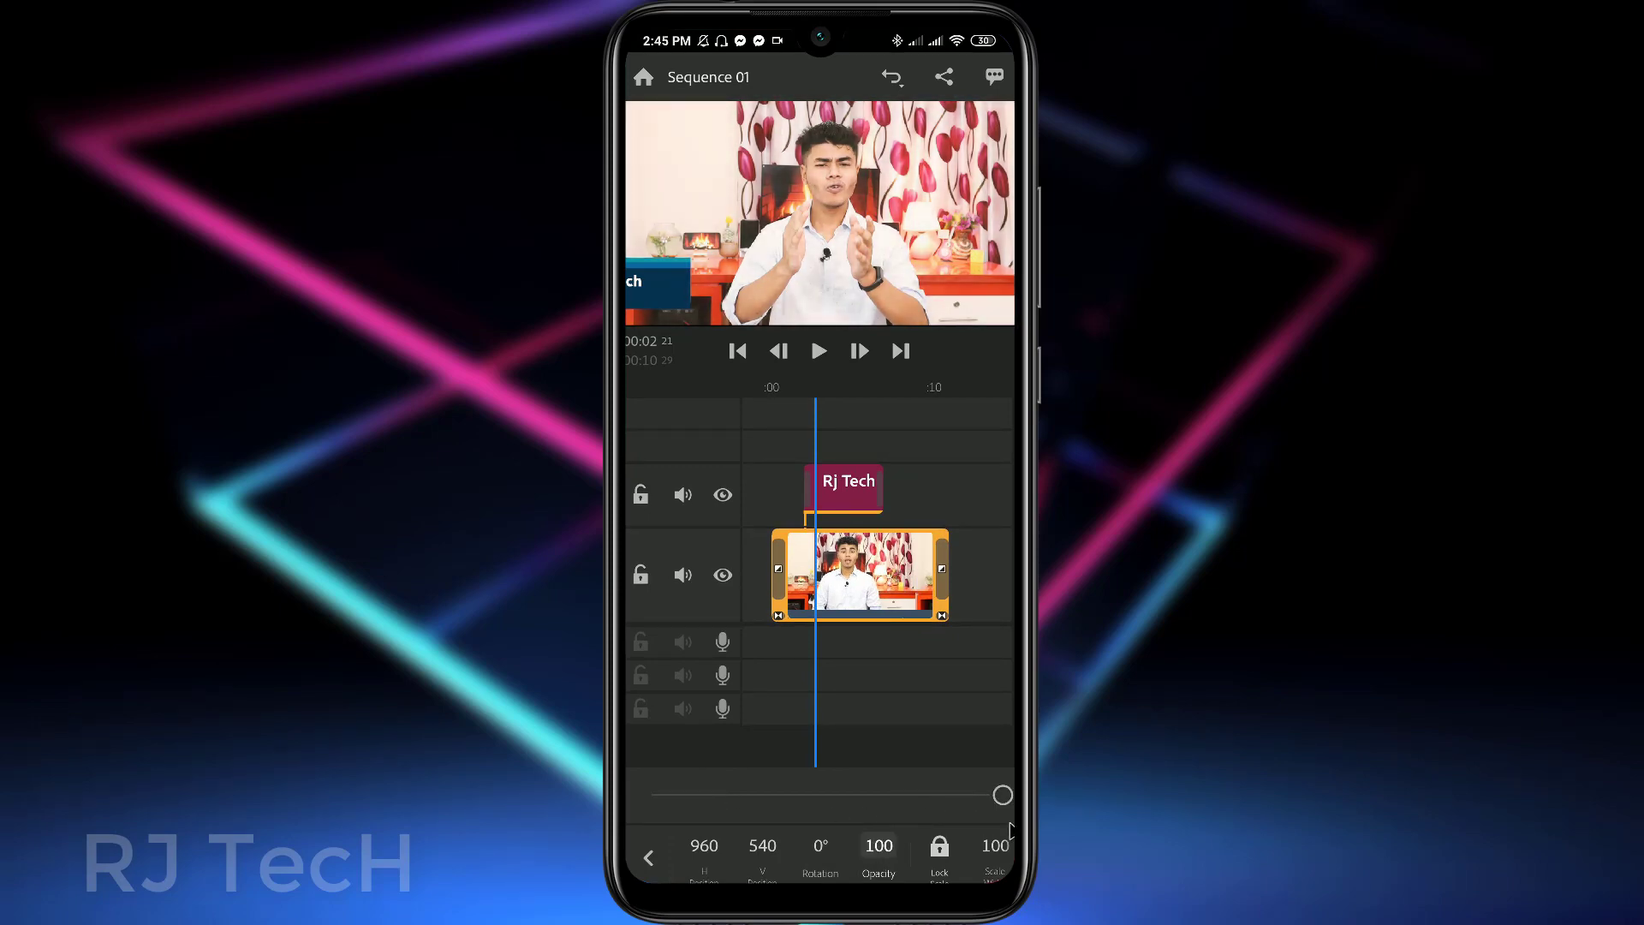
pyautogui.click(648, 857)
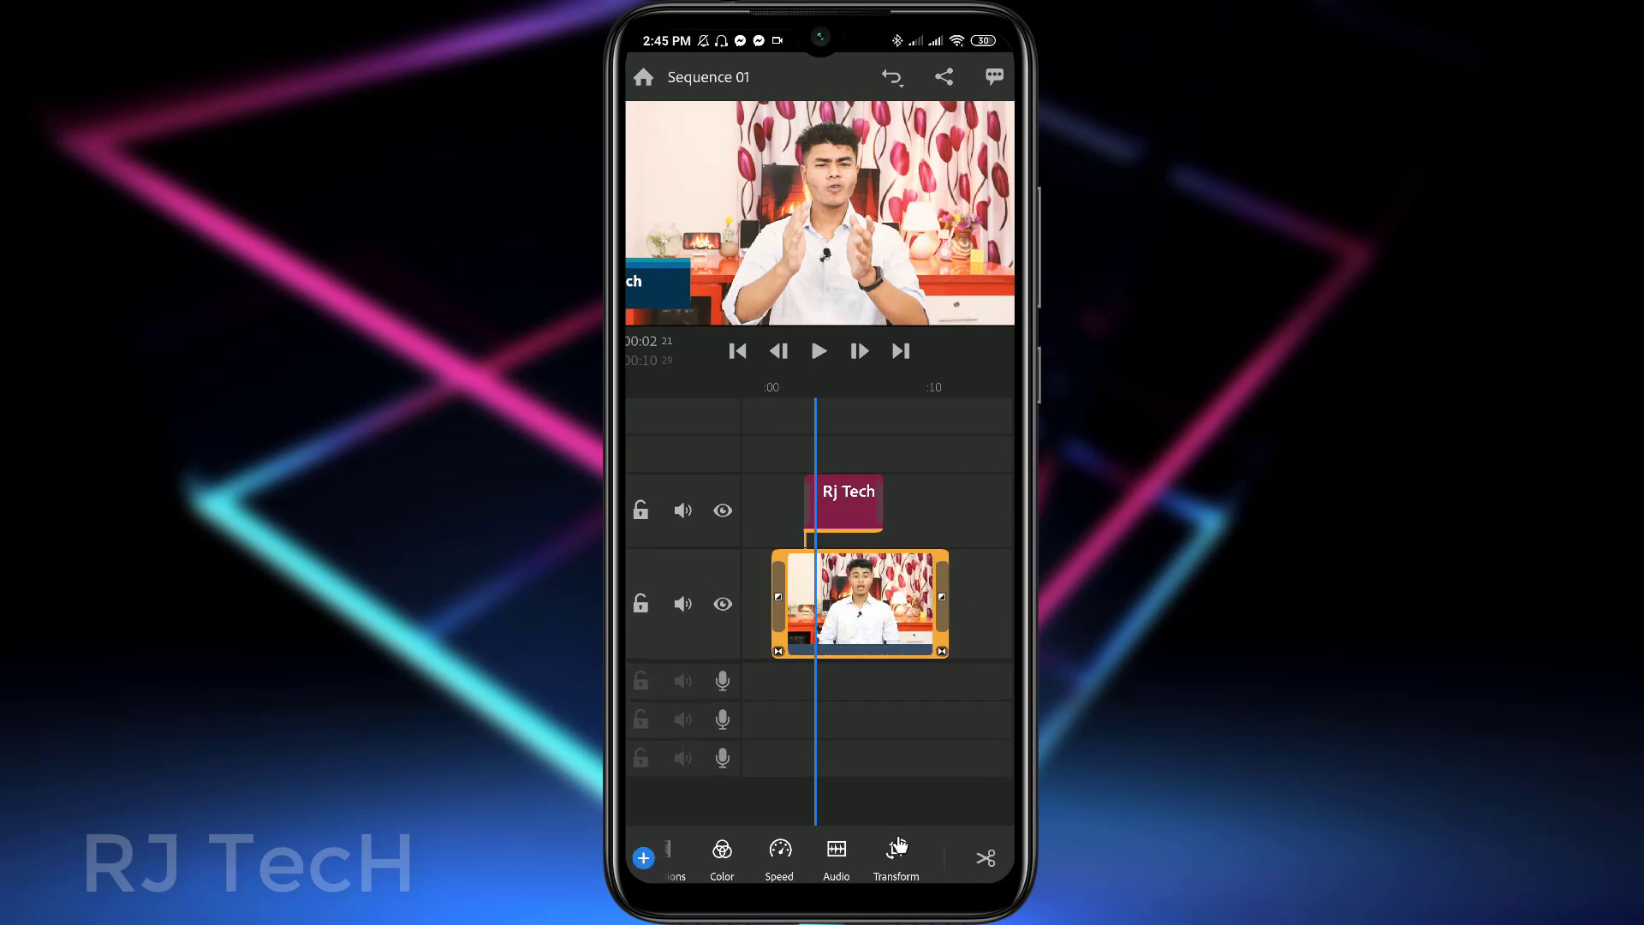
pyautogui.moveTo(894, 865); pyautogui.dragTo(766, 872)
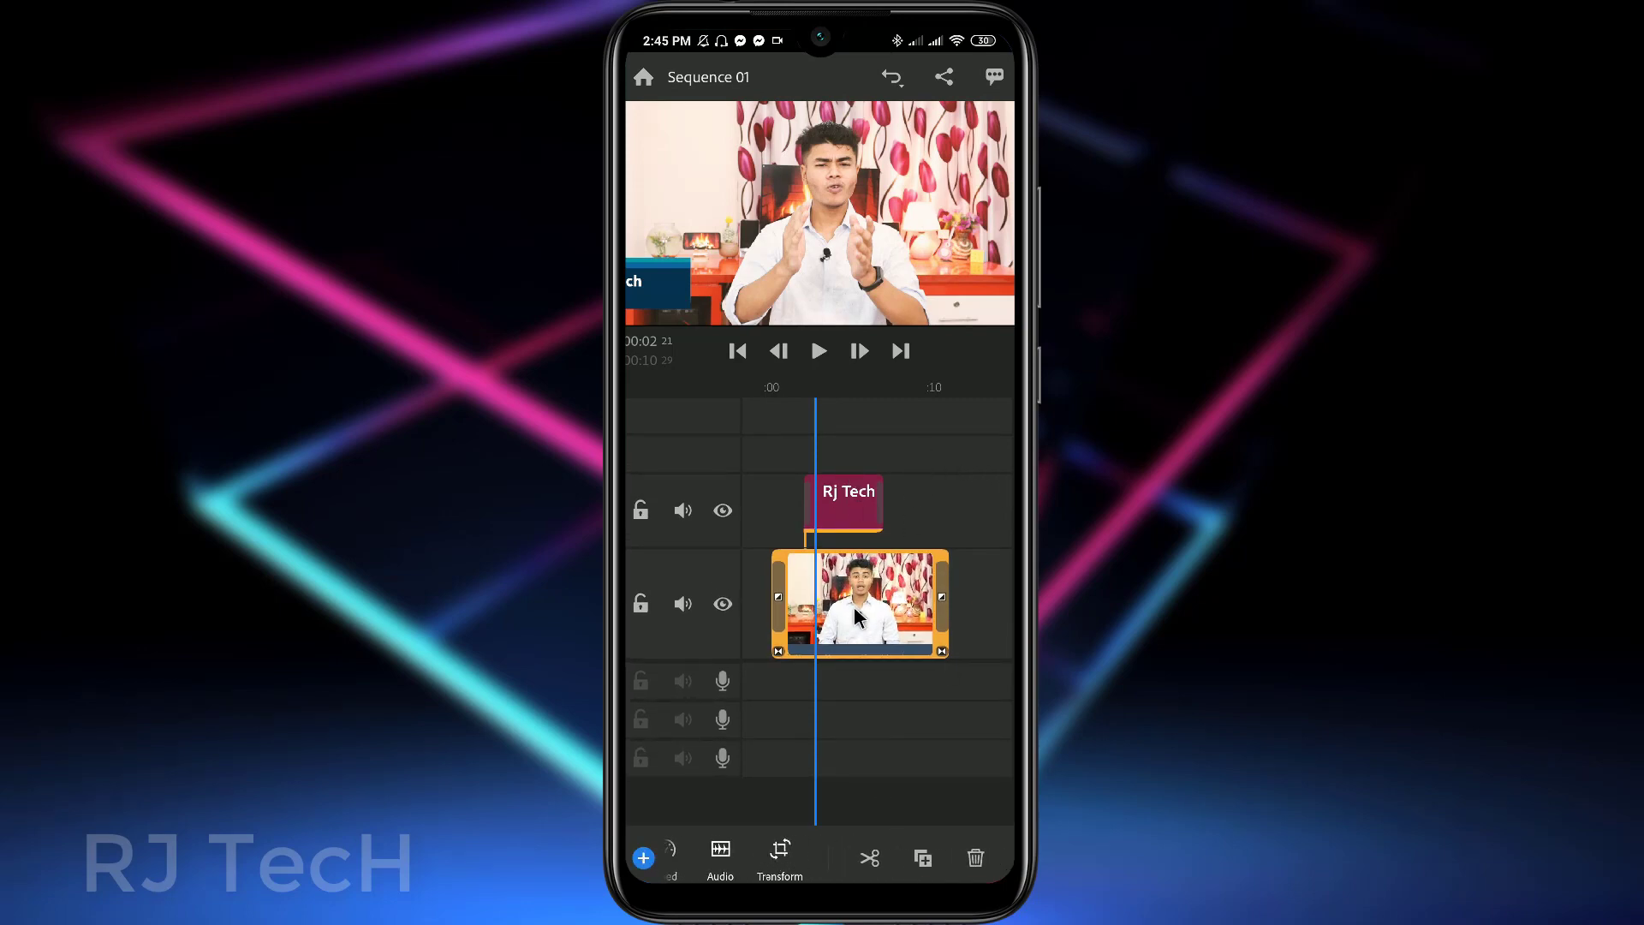
pyautogui.moveTo(842, 589); pyautogui.dragTo(853, 613)
pyautogui.moveTo(965, 617); pyautogui.dragTo(959, 615)
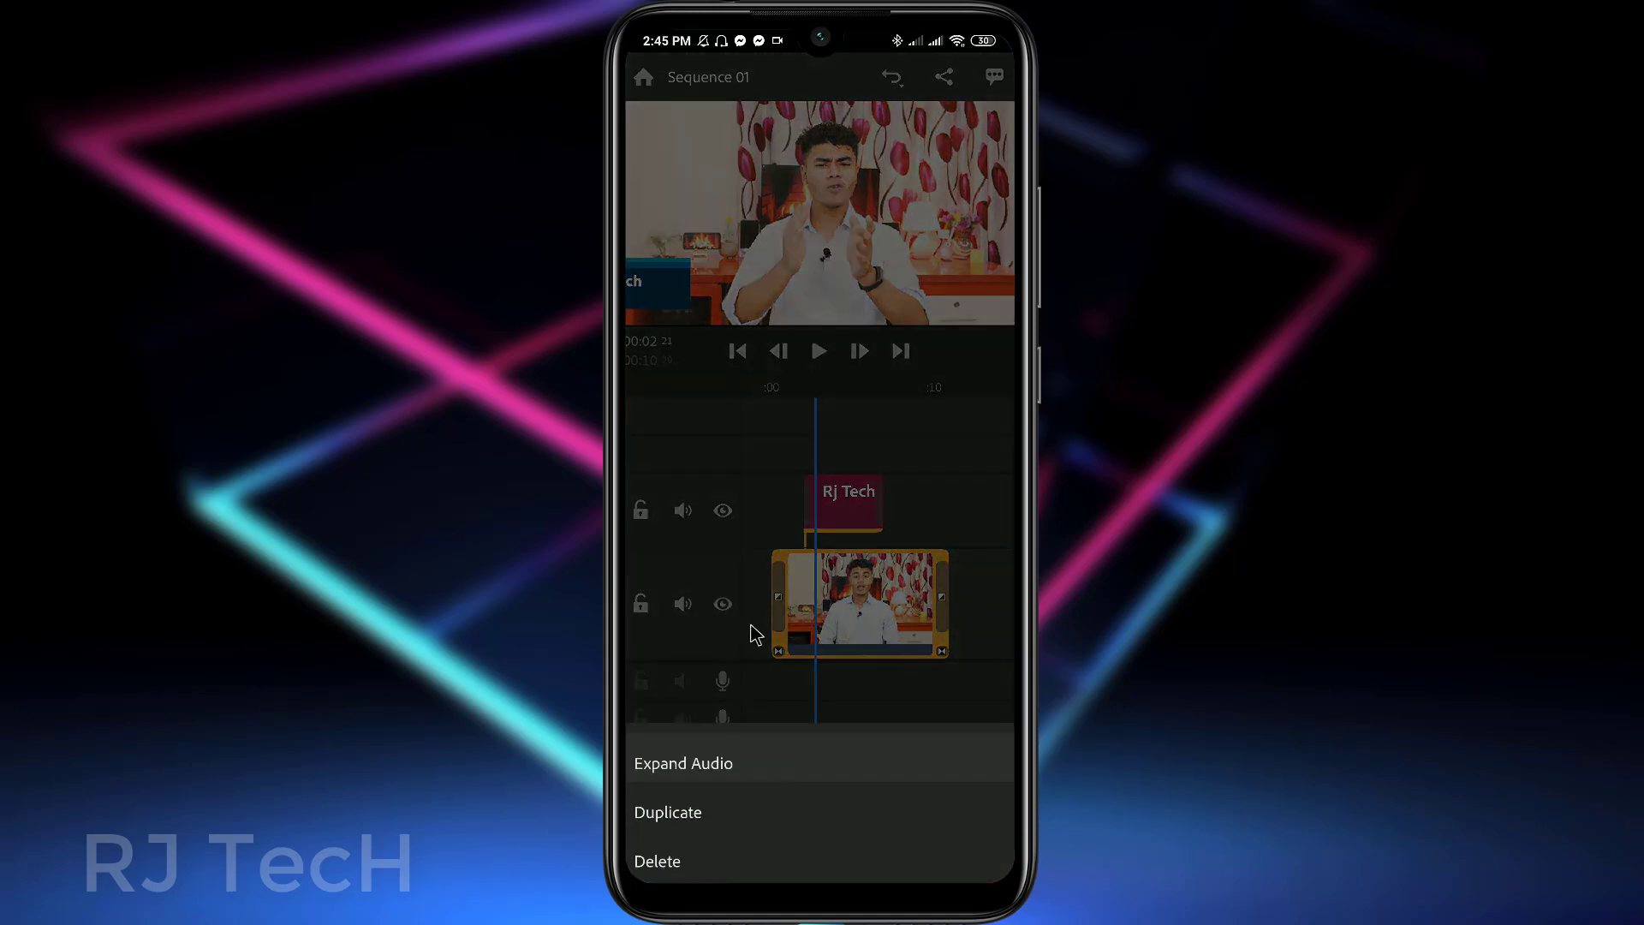
pyautogui.click(834, 614)
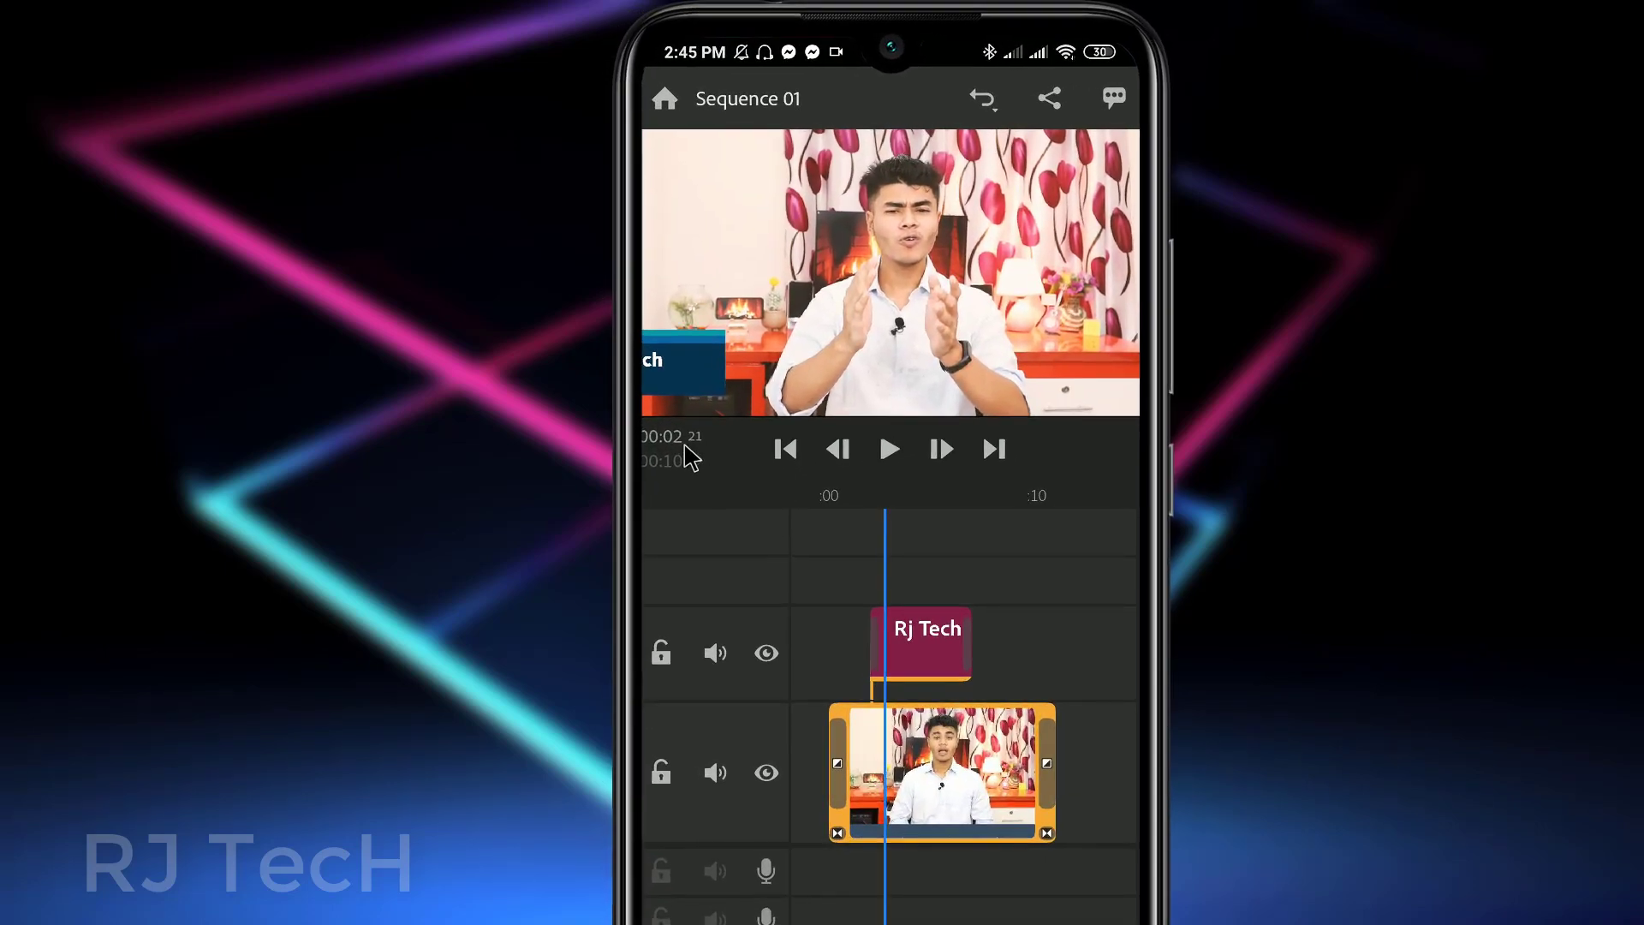
pyautogui.scroll(-2, 951, 526)
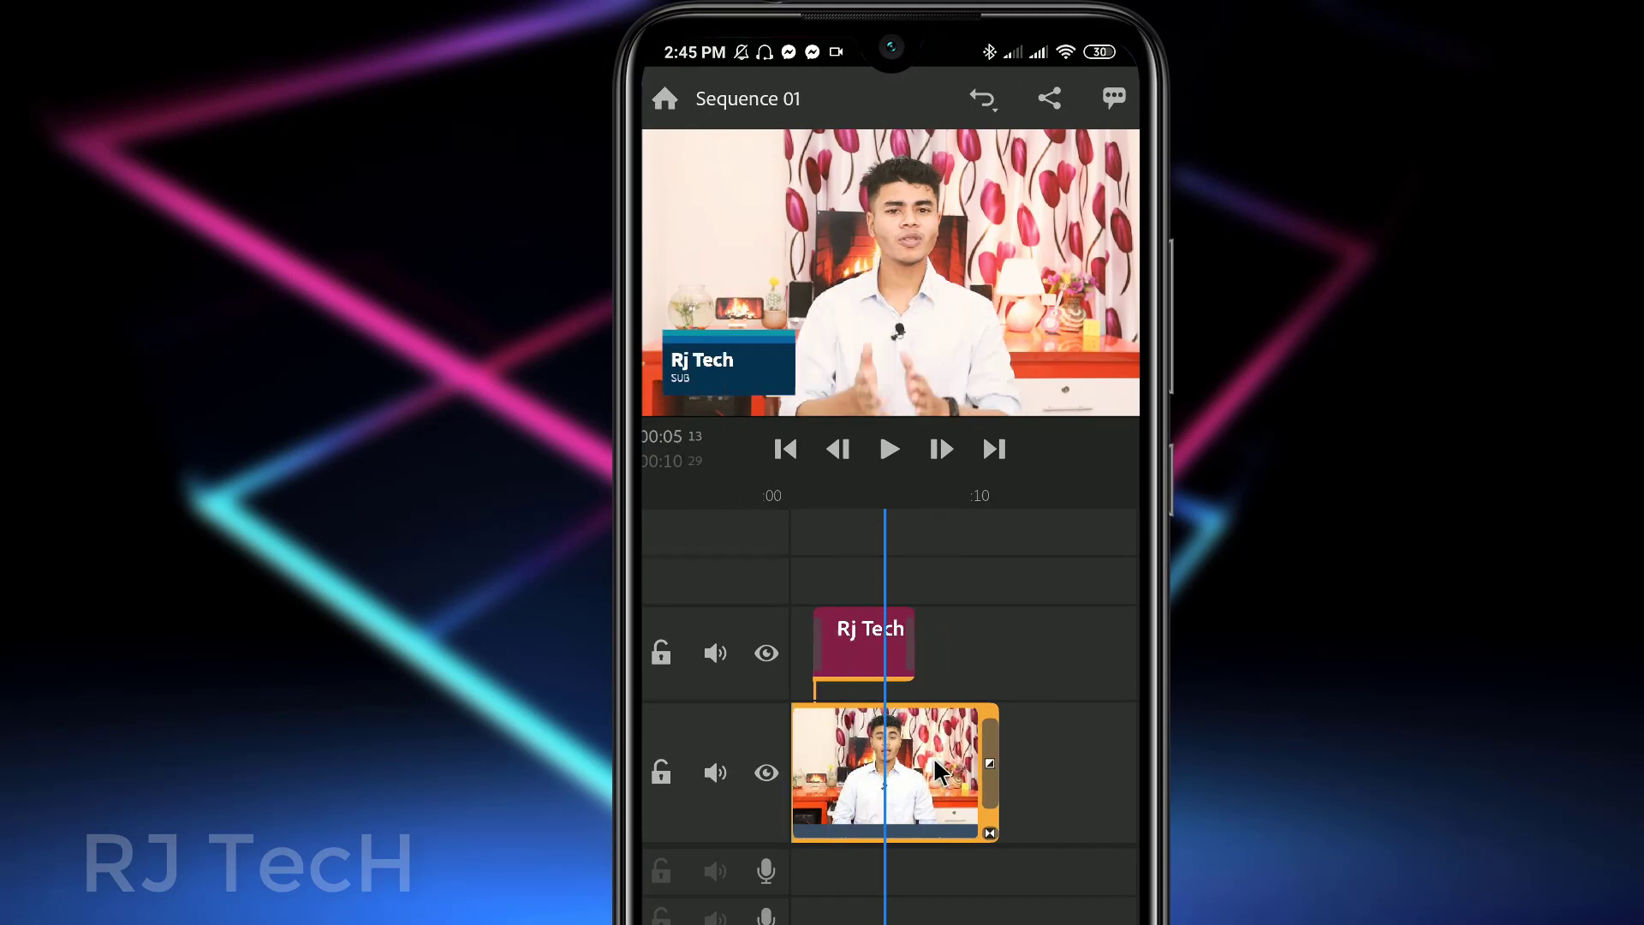
pyautogui.scroll(1, 932, 909)
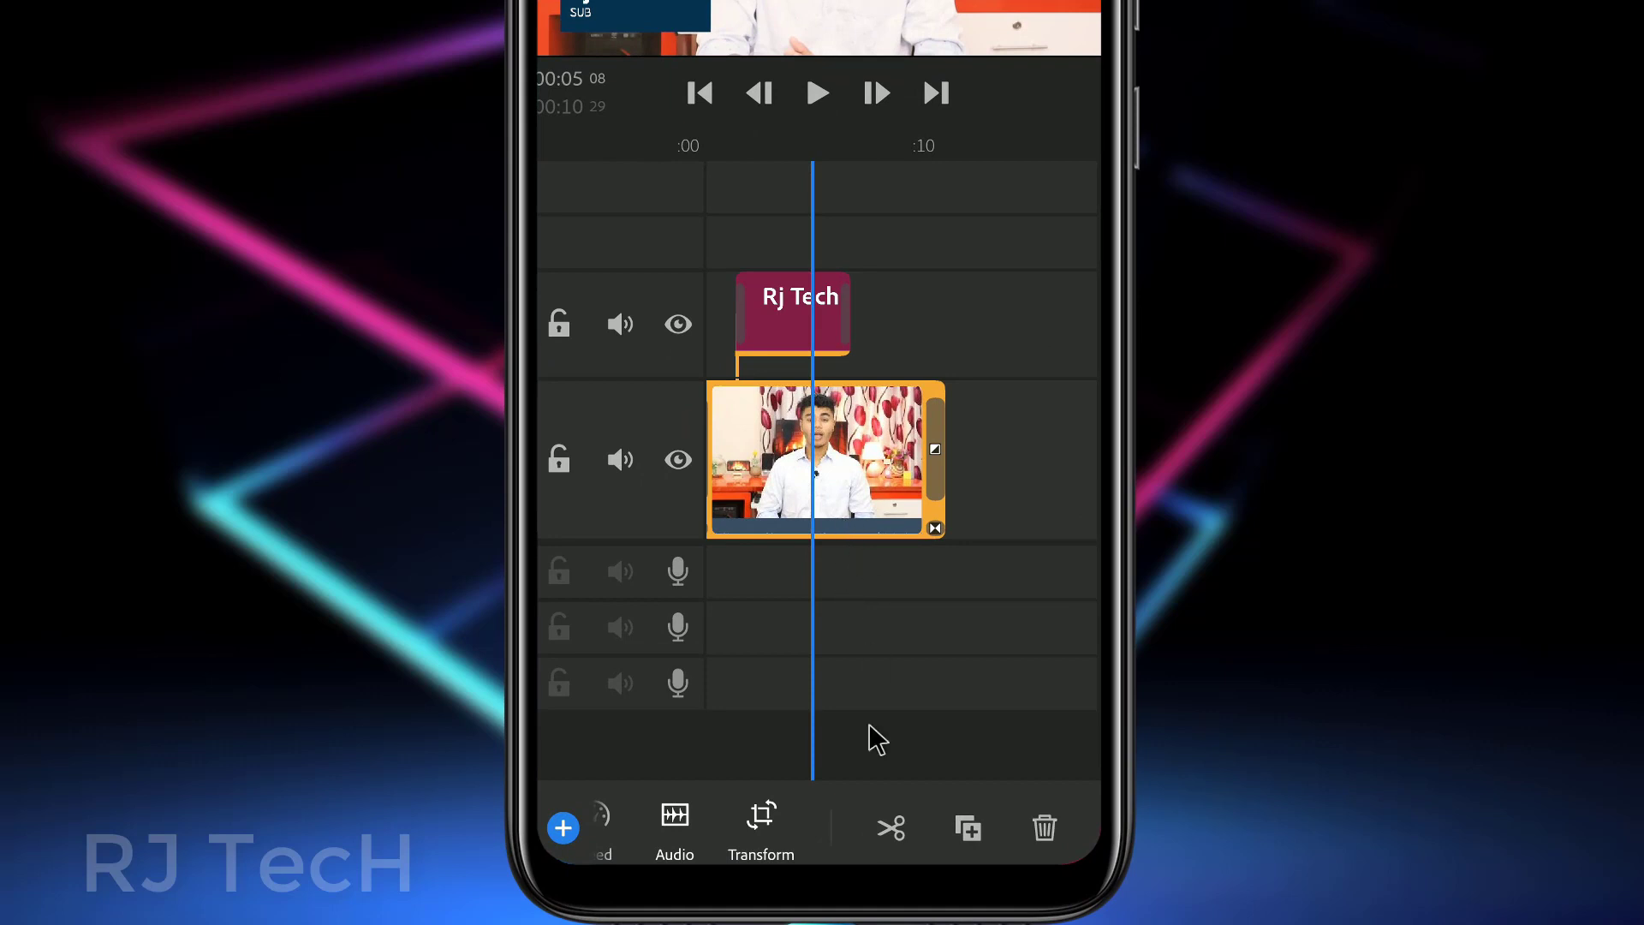
# - Split the main clip at 00:05 and 00:03 and delete the middle piece
pyautogui.click(889, 831)
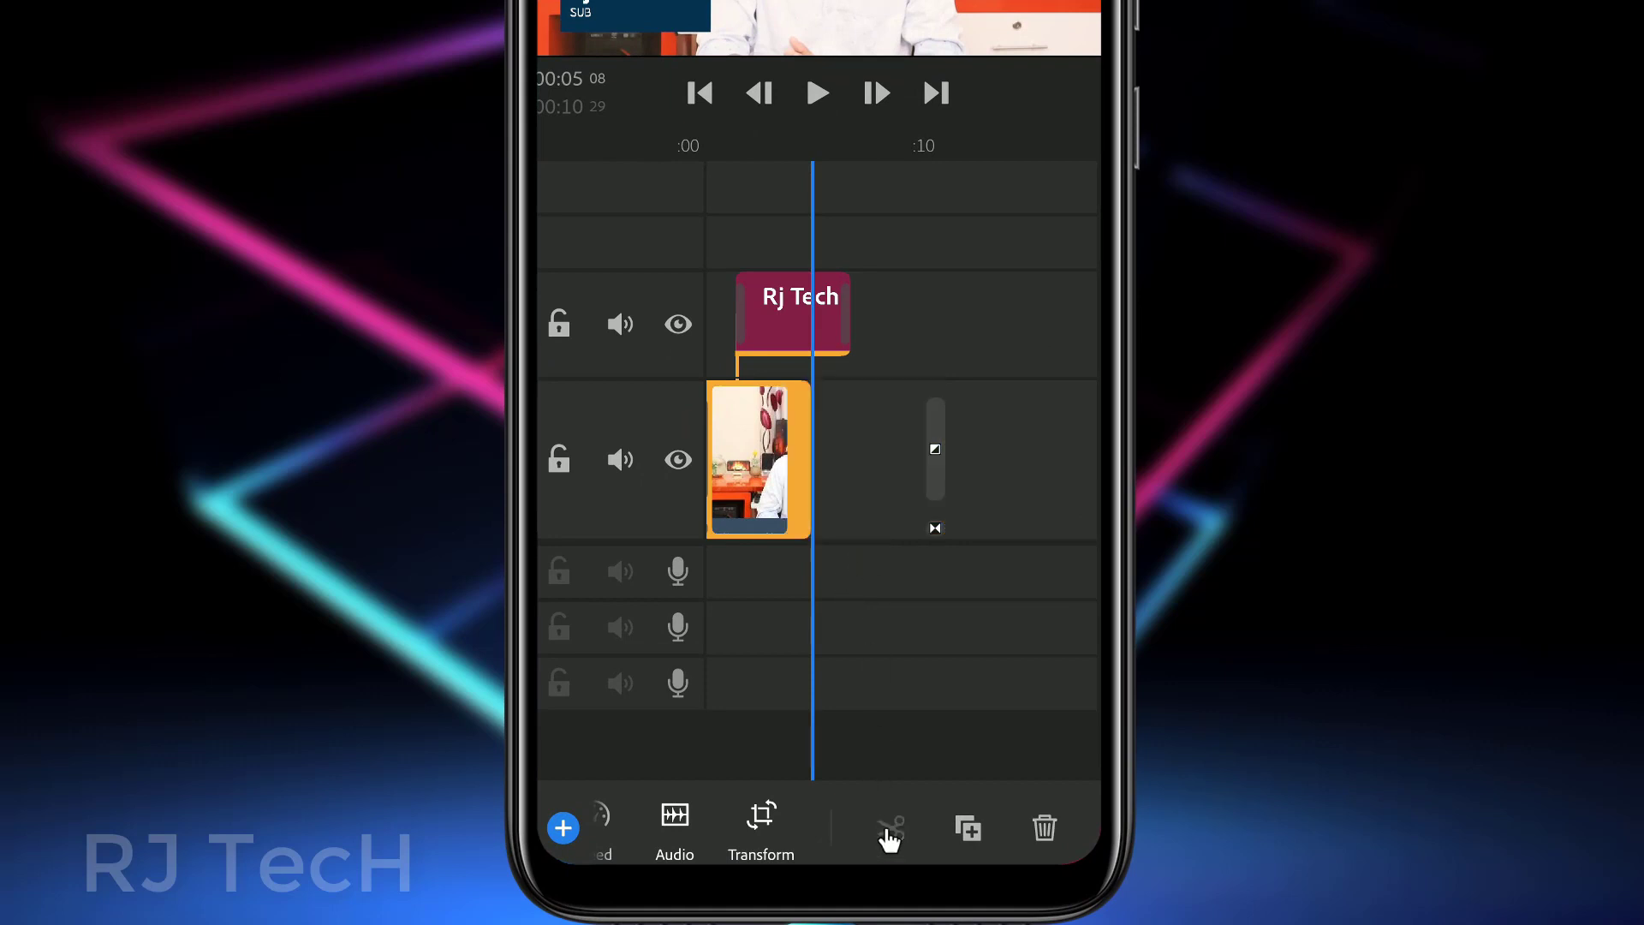
pyautogui.moveTo(871, 600); pyautogui.dragTo(914, 609)
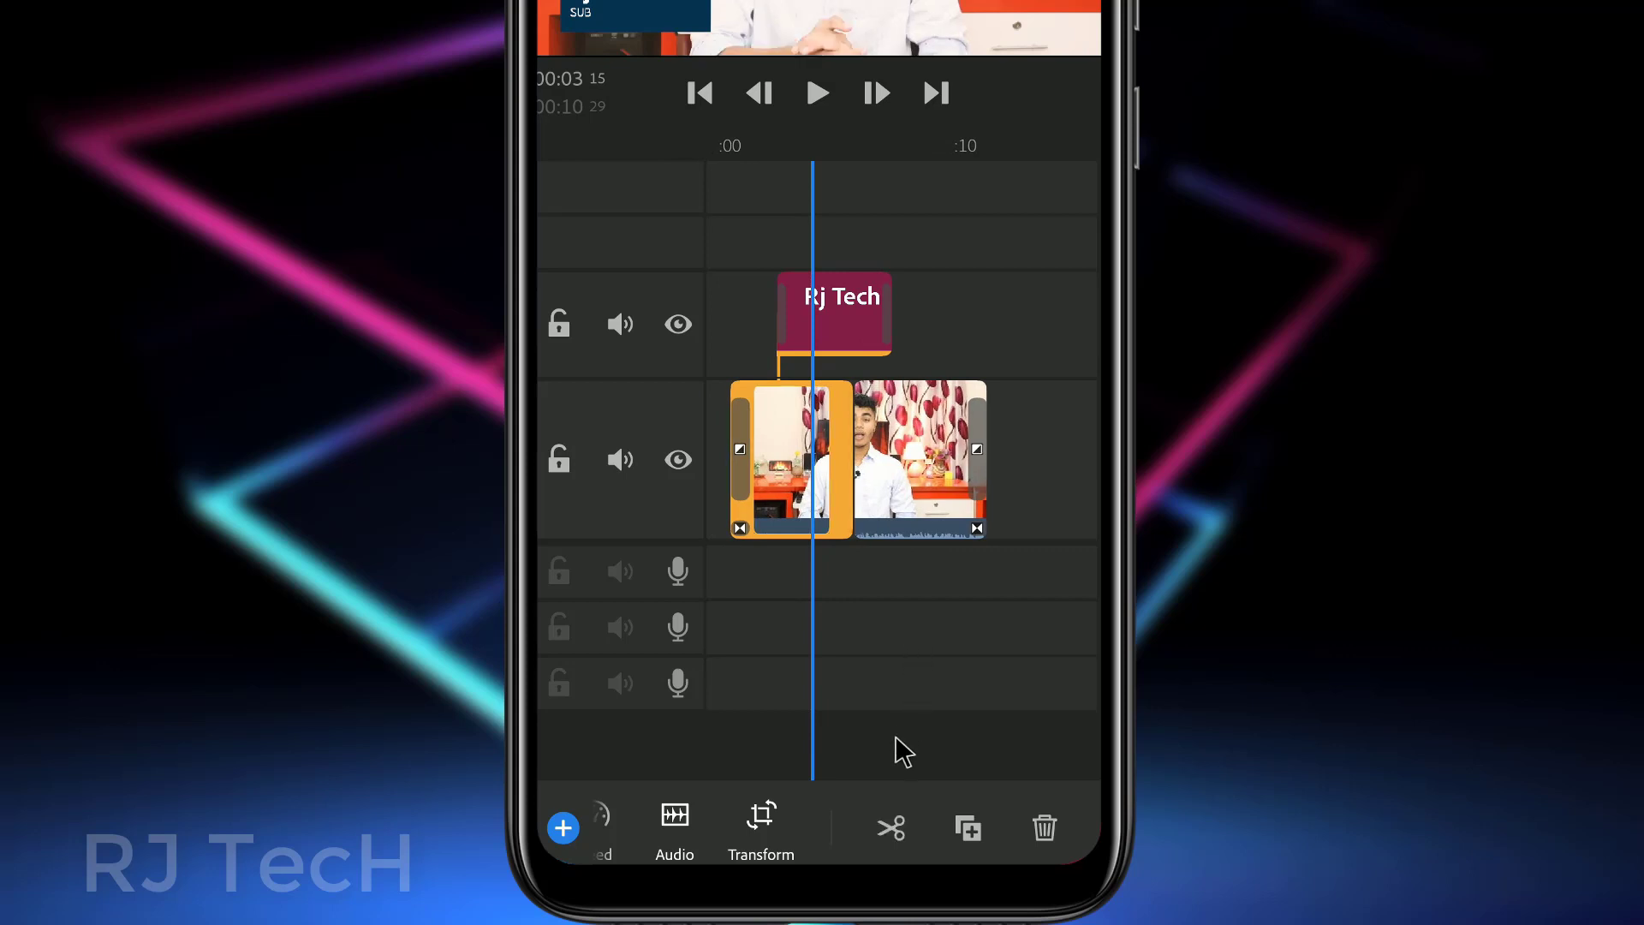
pyautogui.click(896, 837)
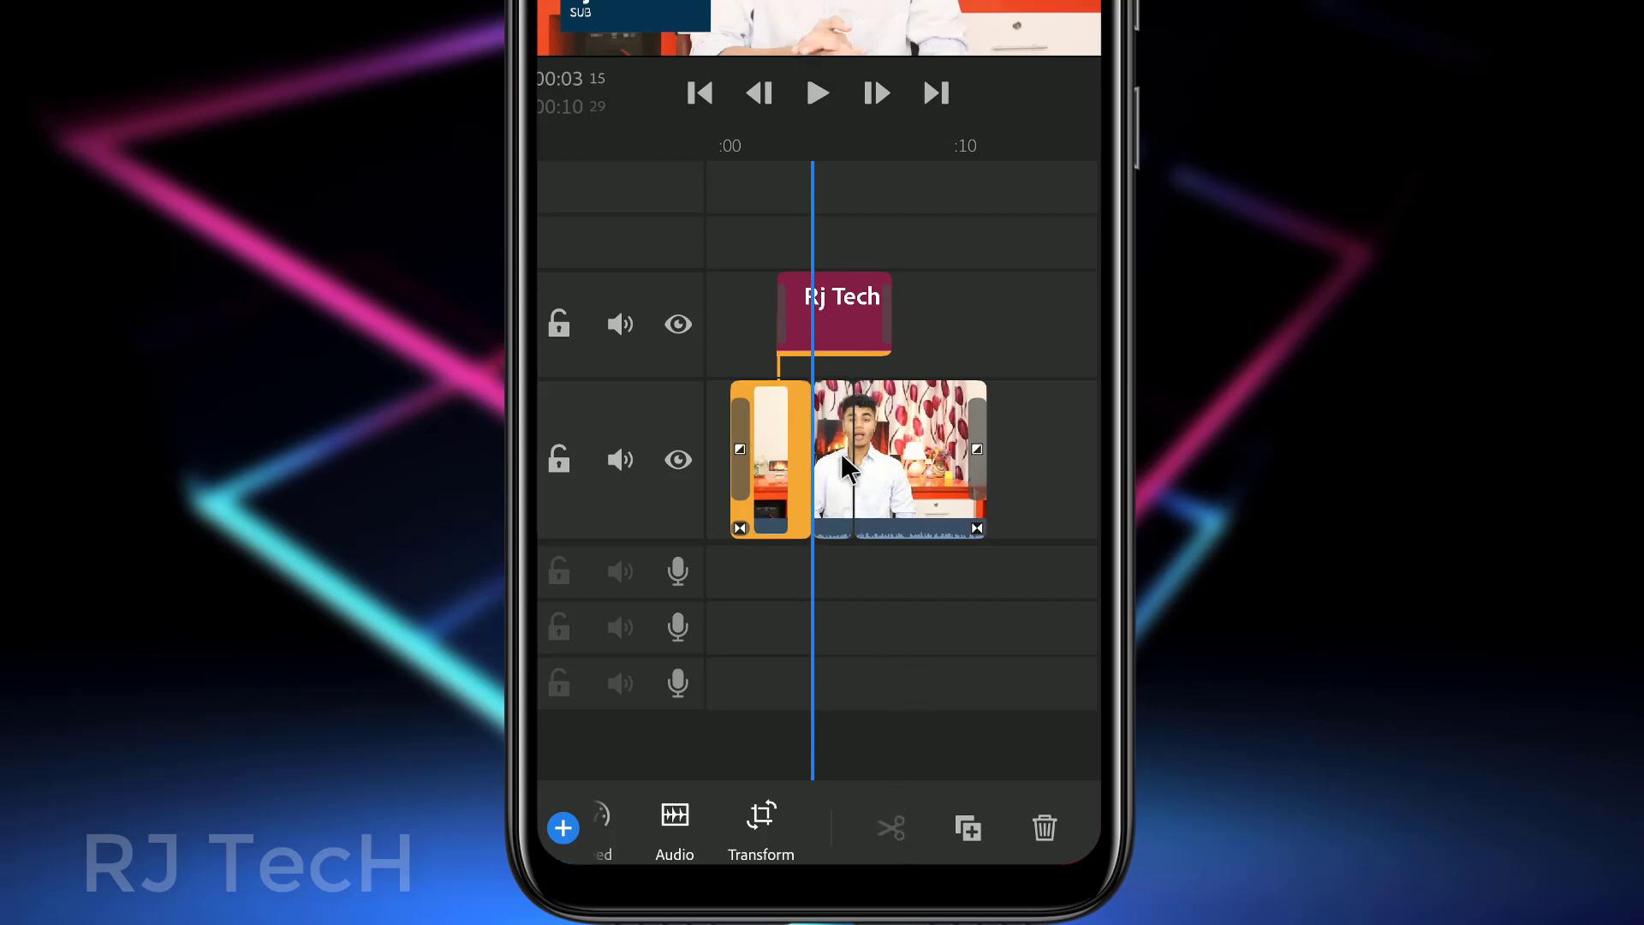
pyautogui.click(841, 454)
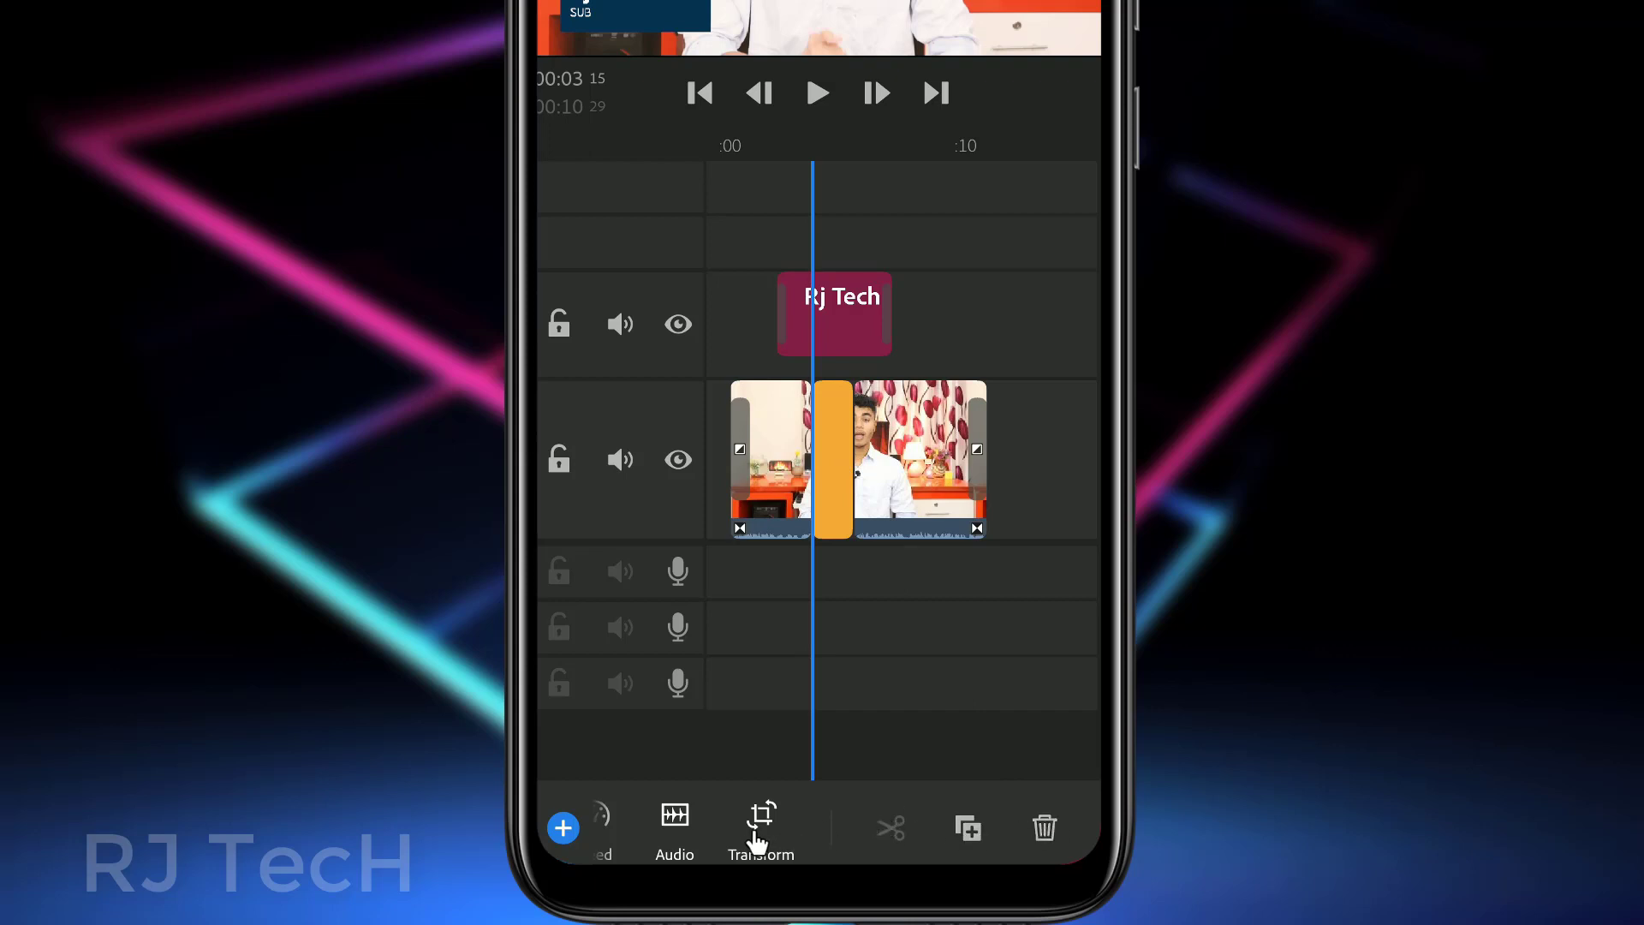
pyautogui.moveTo(758, 844)
pyautogui.mouseDown()
pyautogui.moveTo(929, 843)
pyautogui.moveTo(873, 843)
pyautogui.mouseUp()
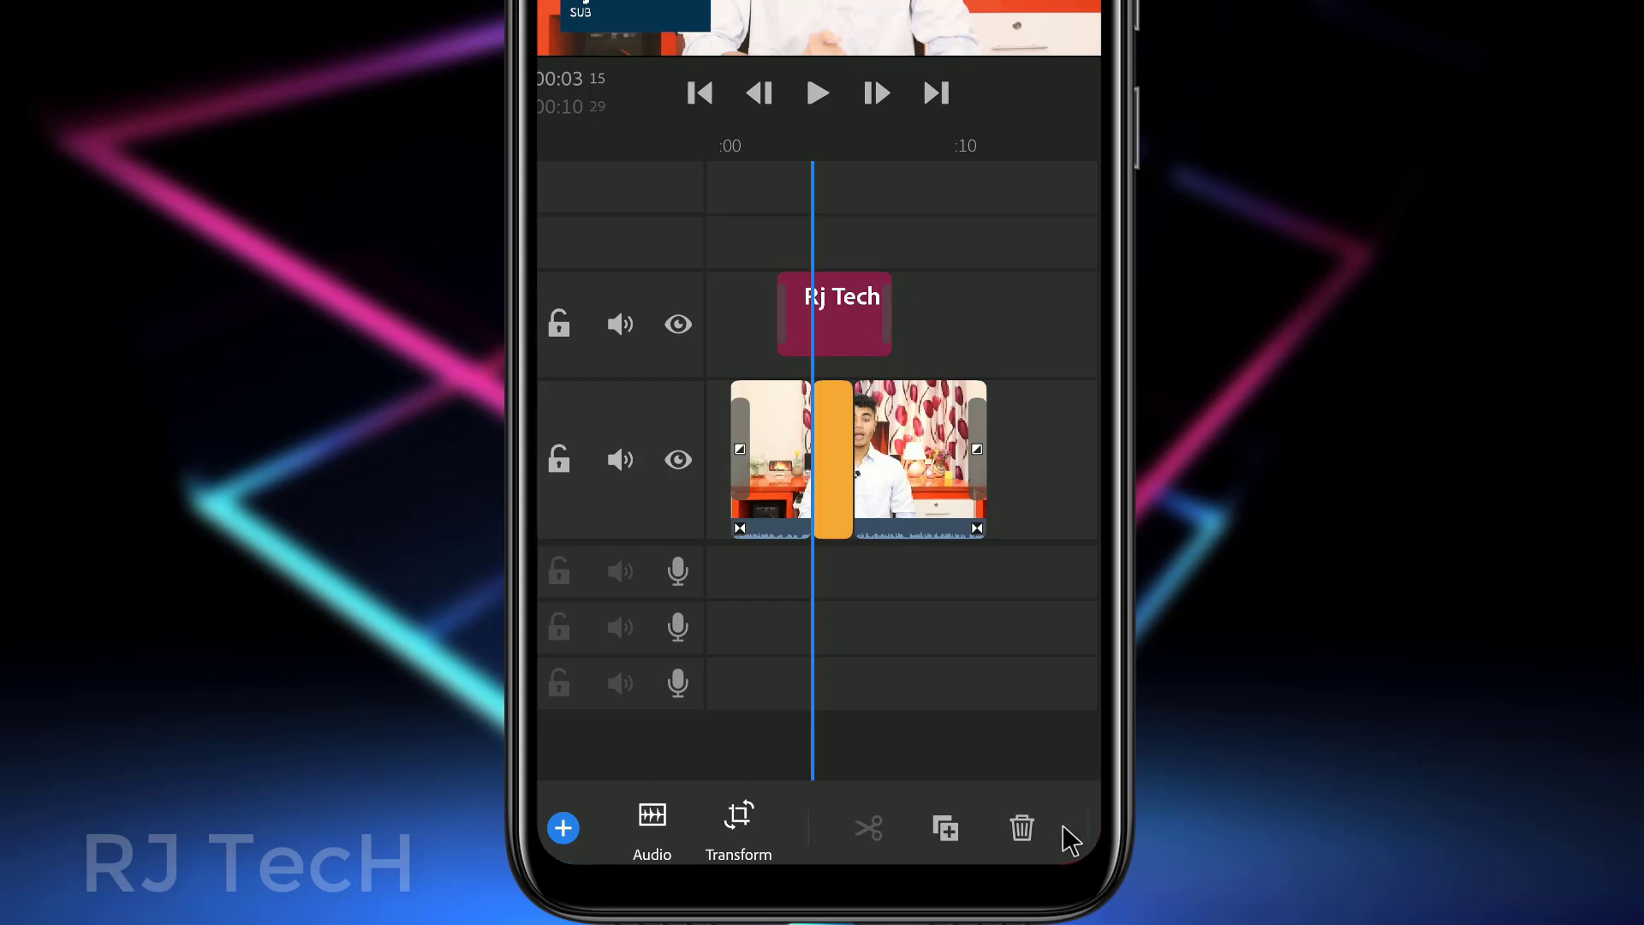
pyautogui.click(1022, 828)
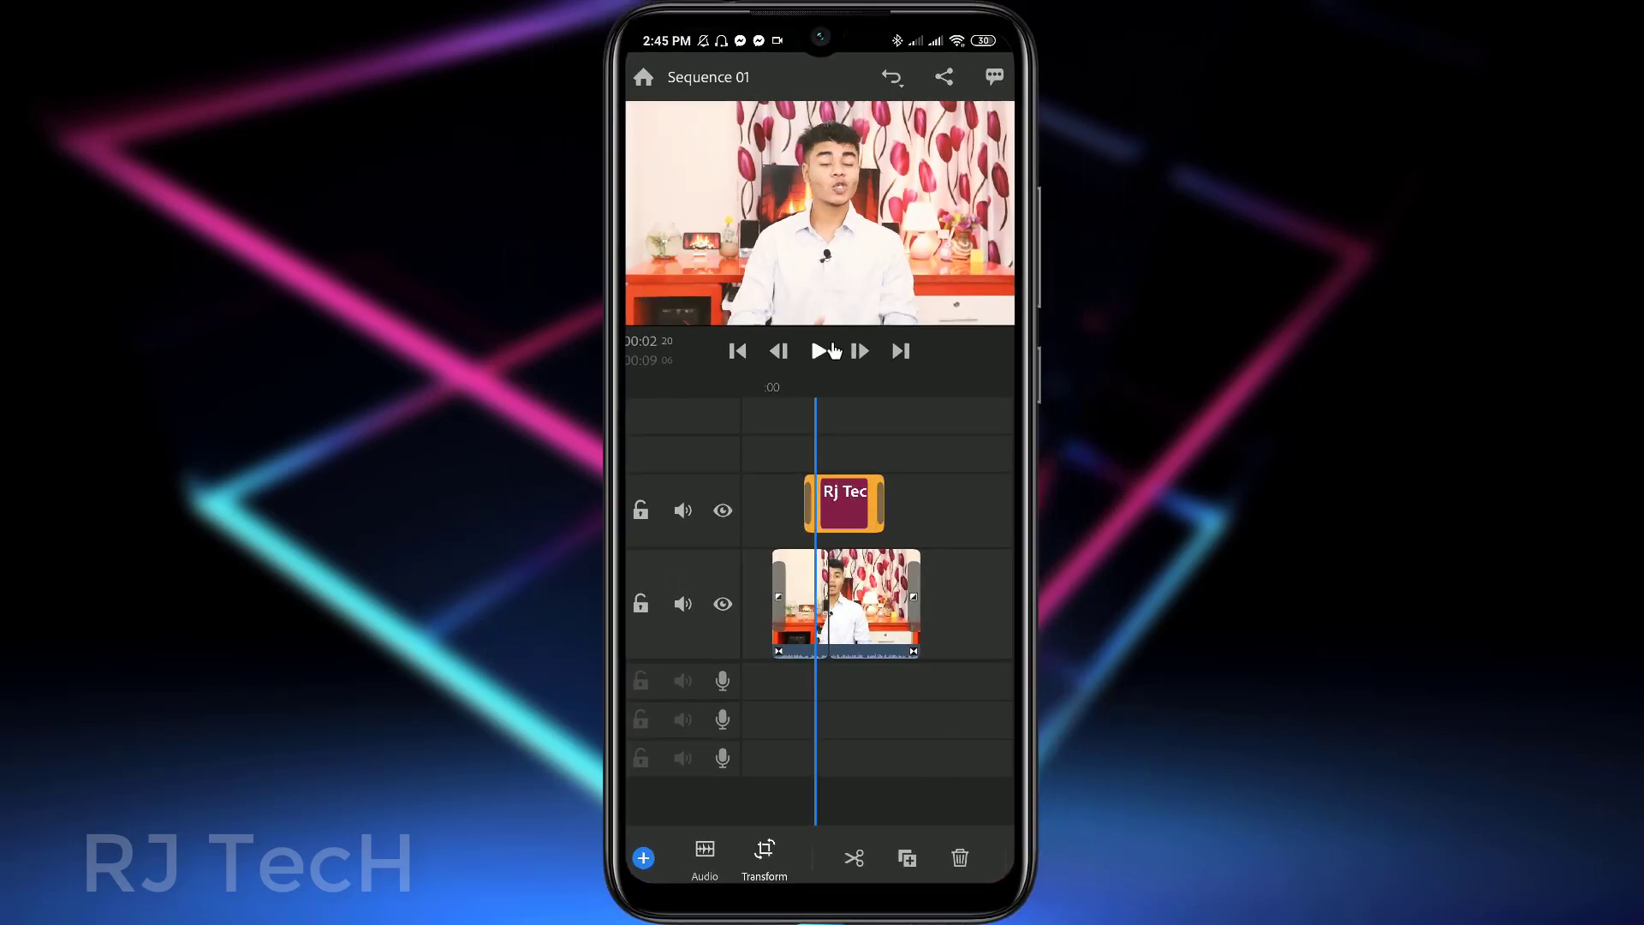
# - Play the 00:09:06 sequence to check the cut
pyautogui.click(819, 351)
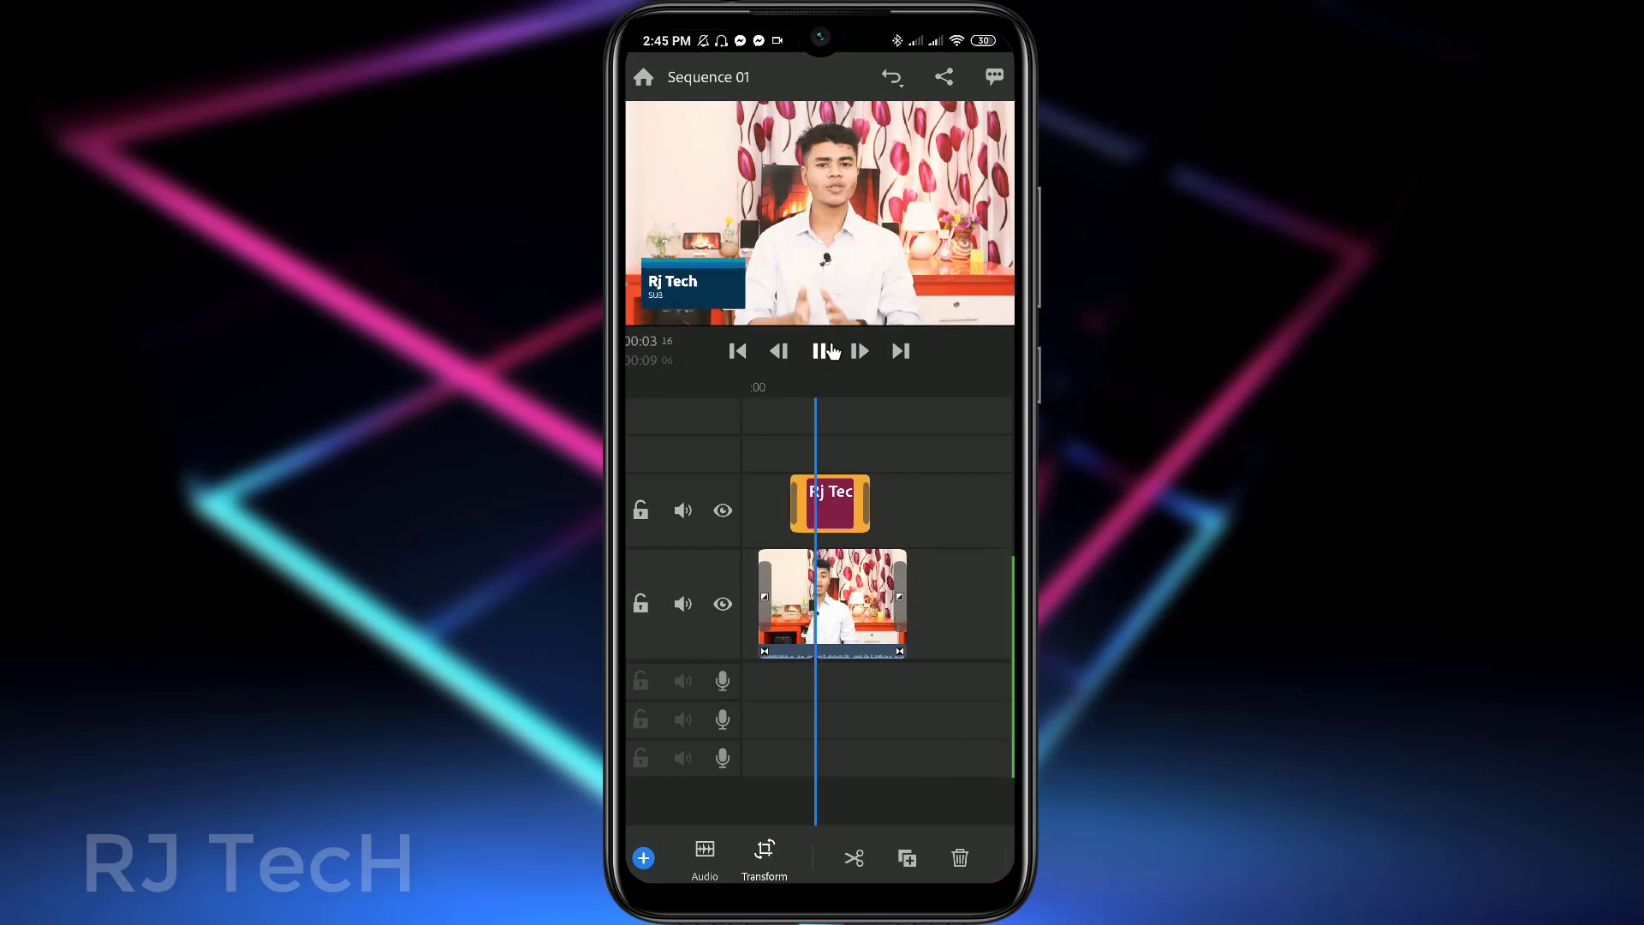
pyautogui.click(822, 351)
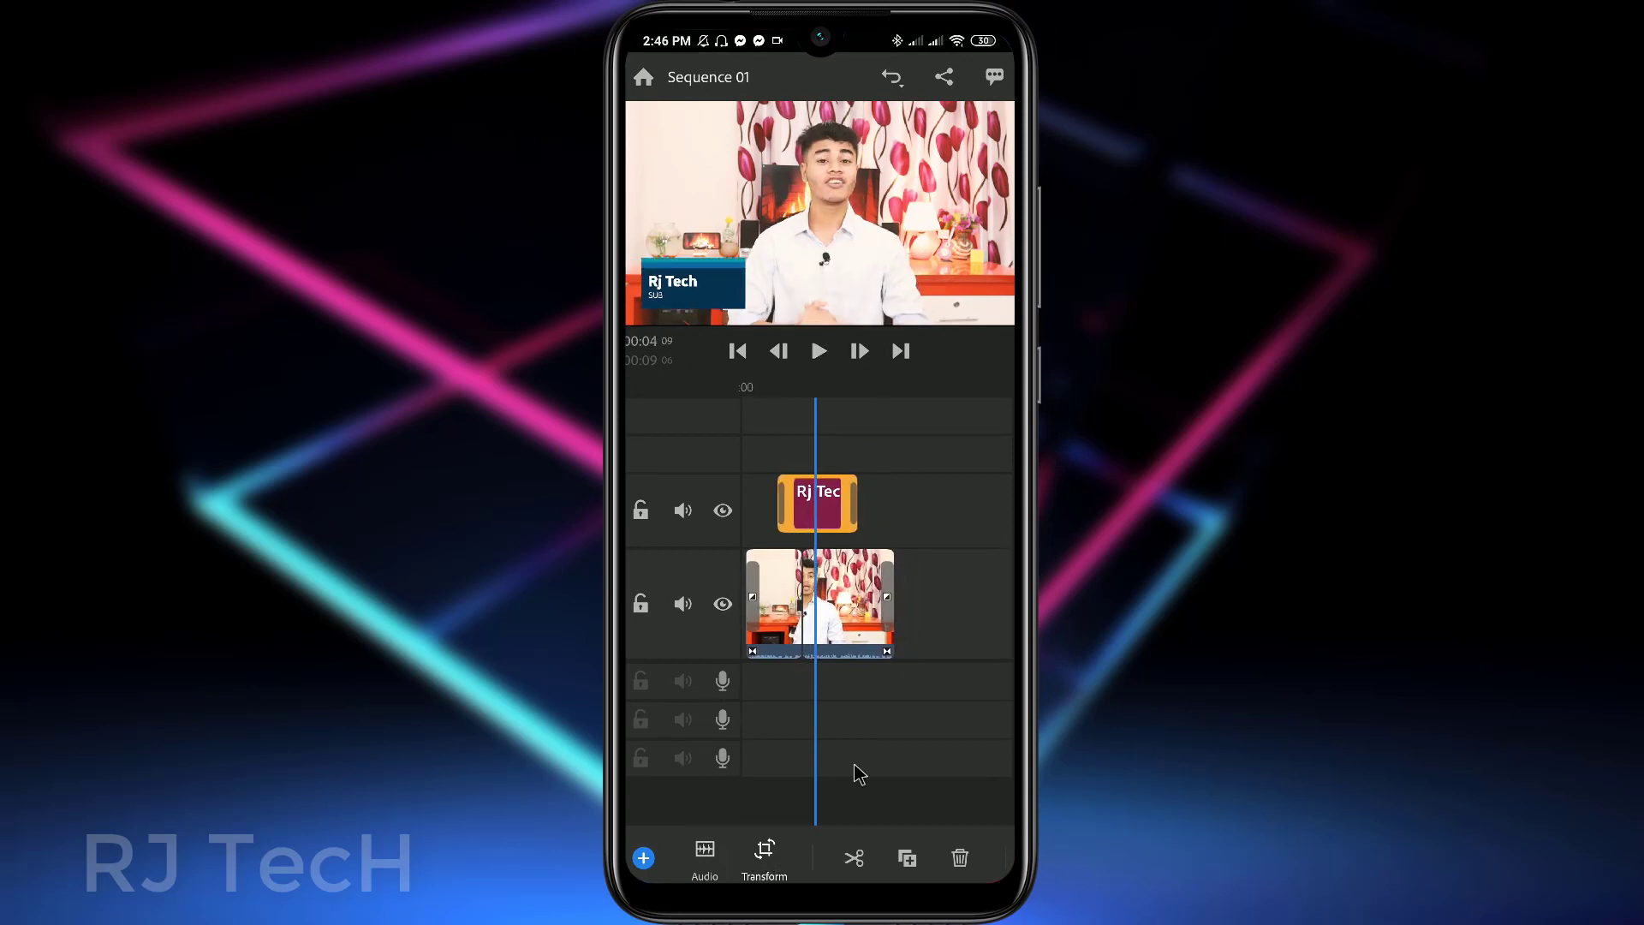
pyautogui.moveTo(859, 774); pyautogui.dragTo(793, 722)
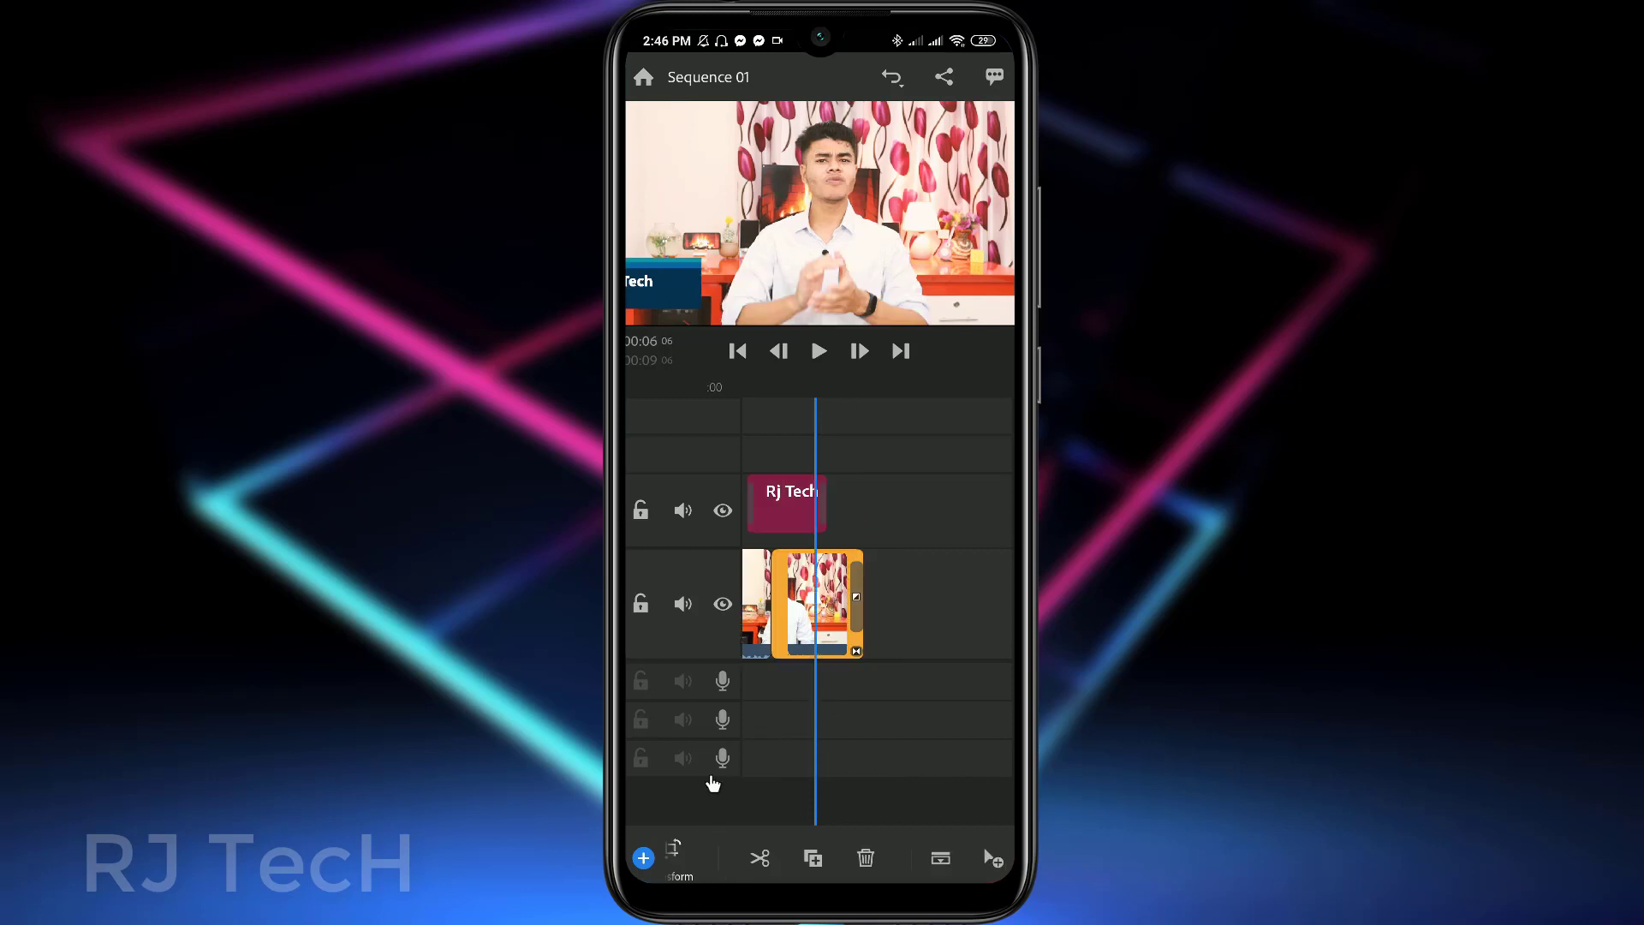
# - Add the coffee photo from the phone's Photos and Videos as a new clip
pyautogui.click(644, 858)
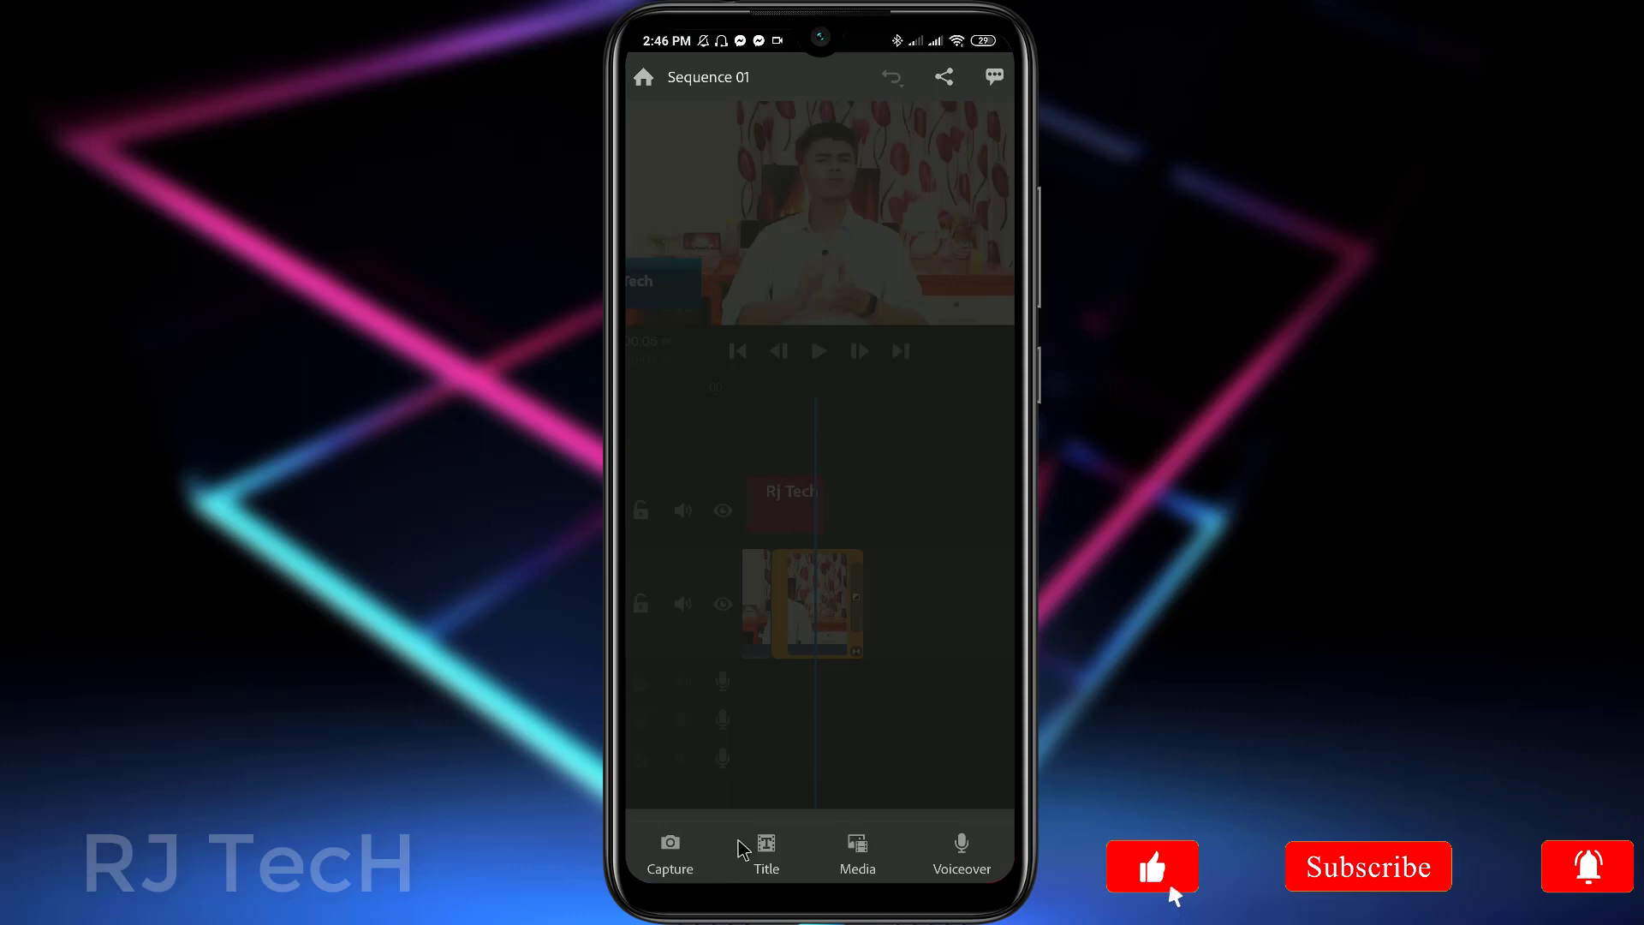
pyautogui.click(859, 845)
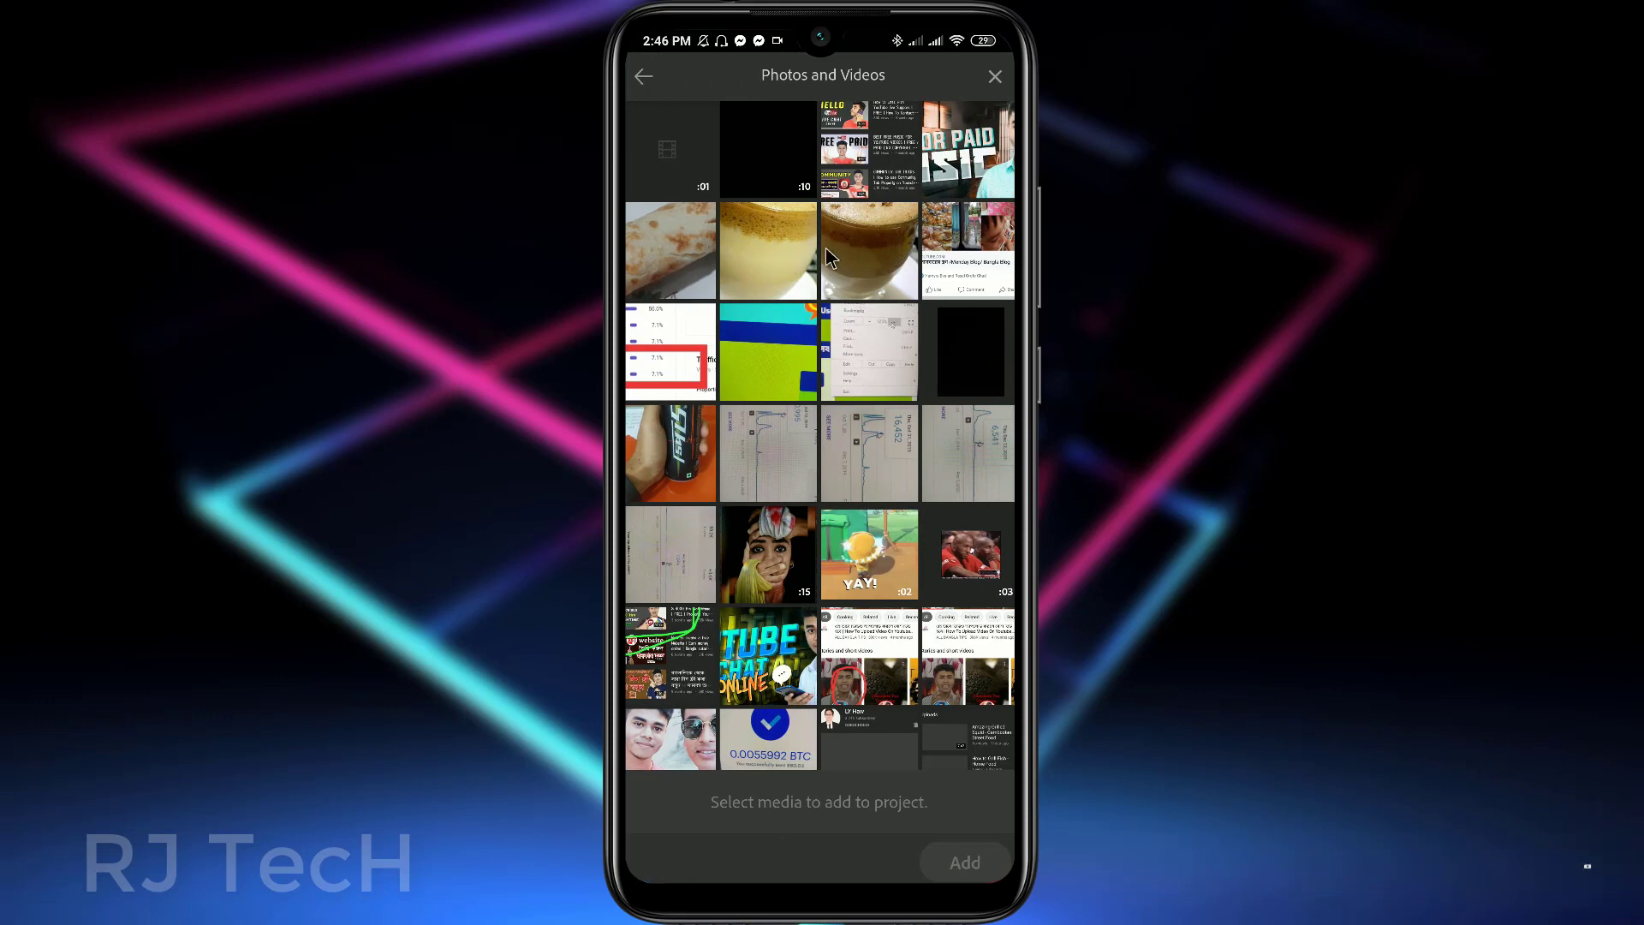
pyautogui.click(794, 260)
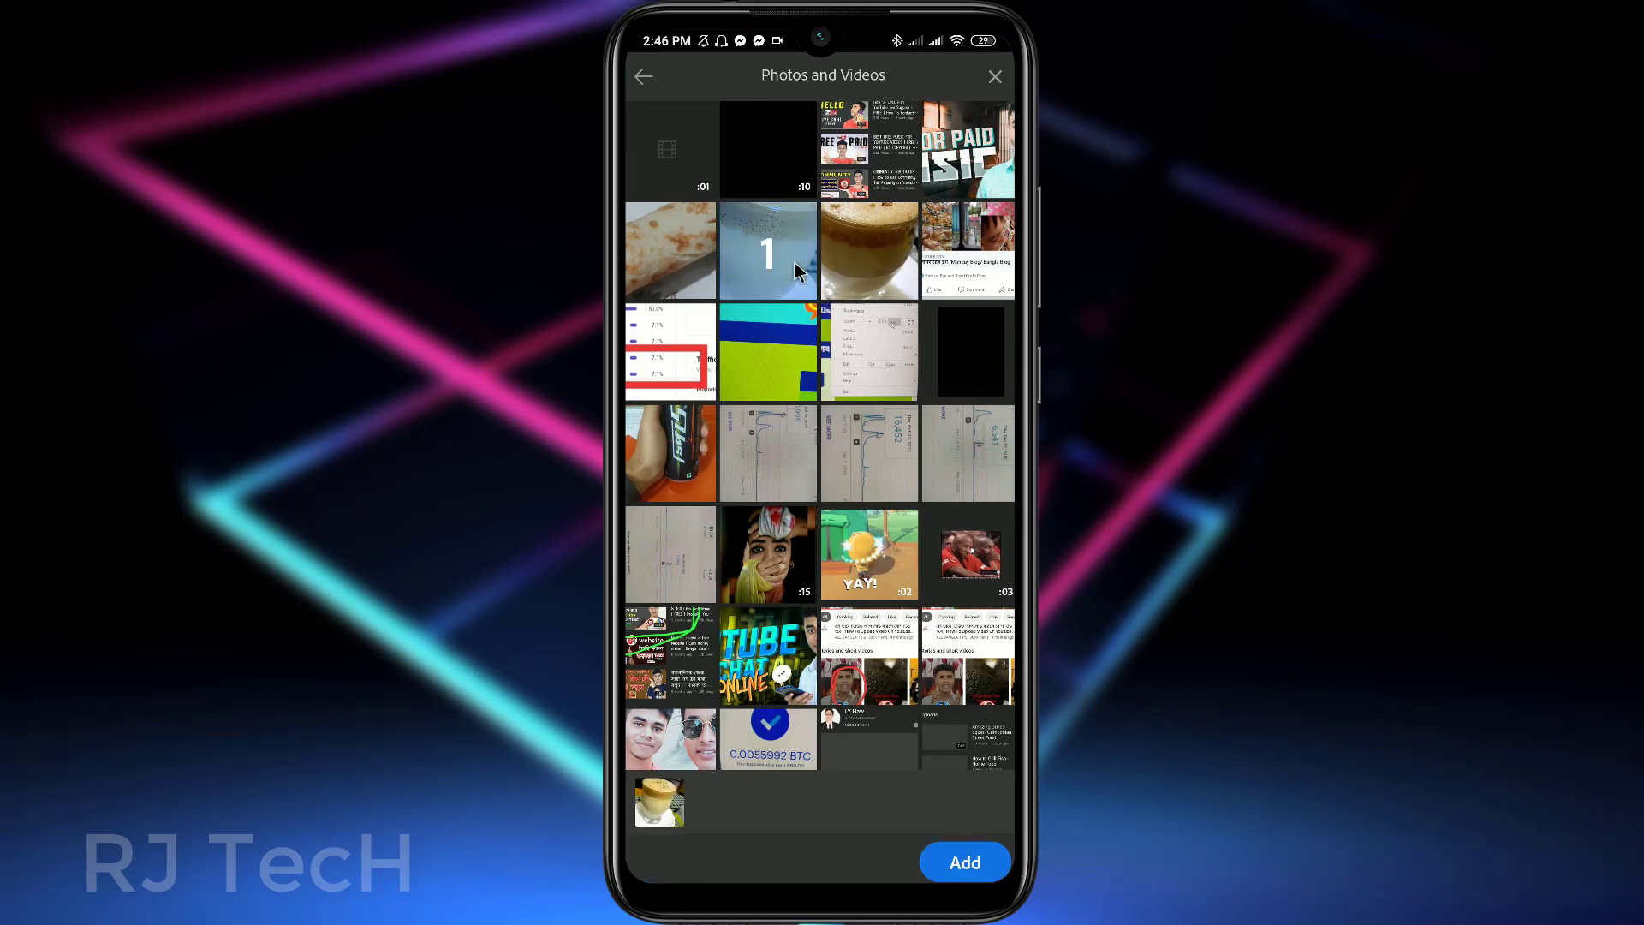
pyautogui.click(961, 858)
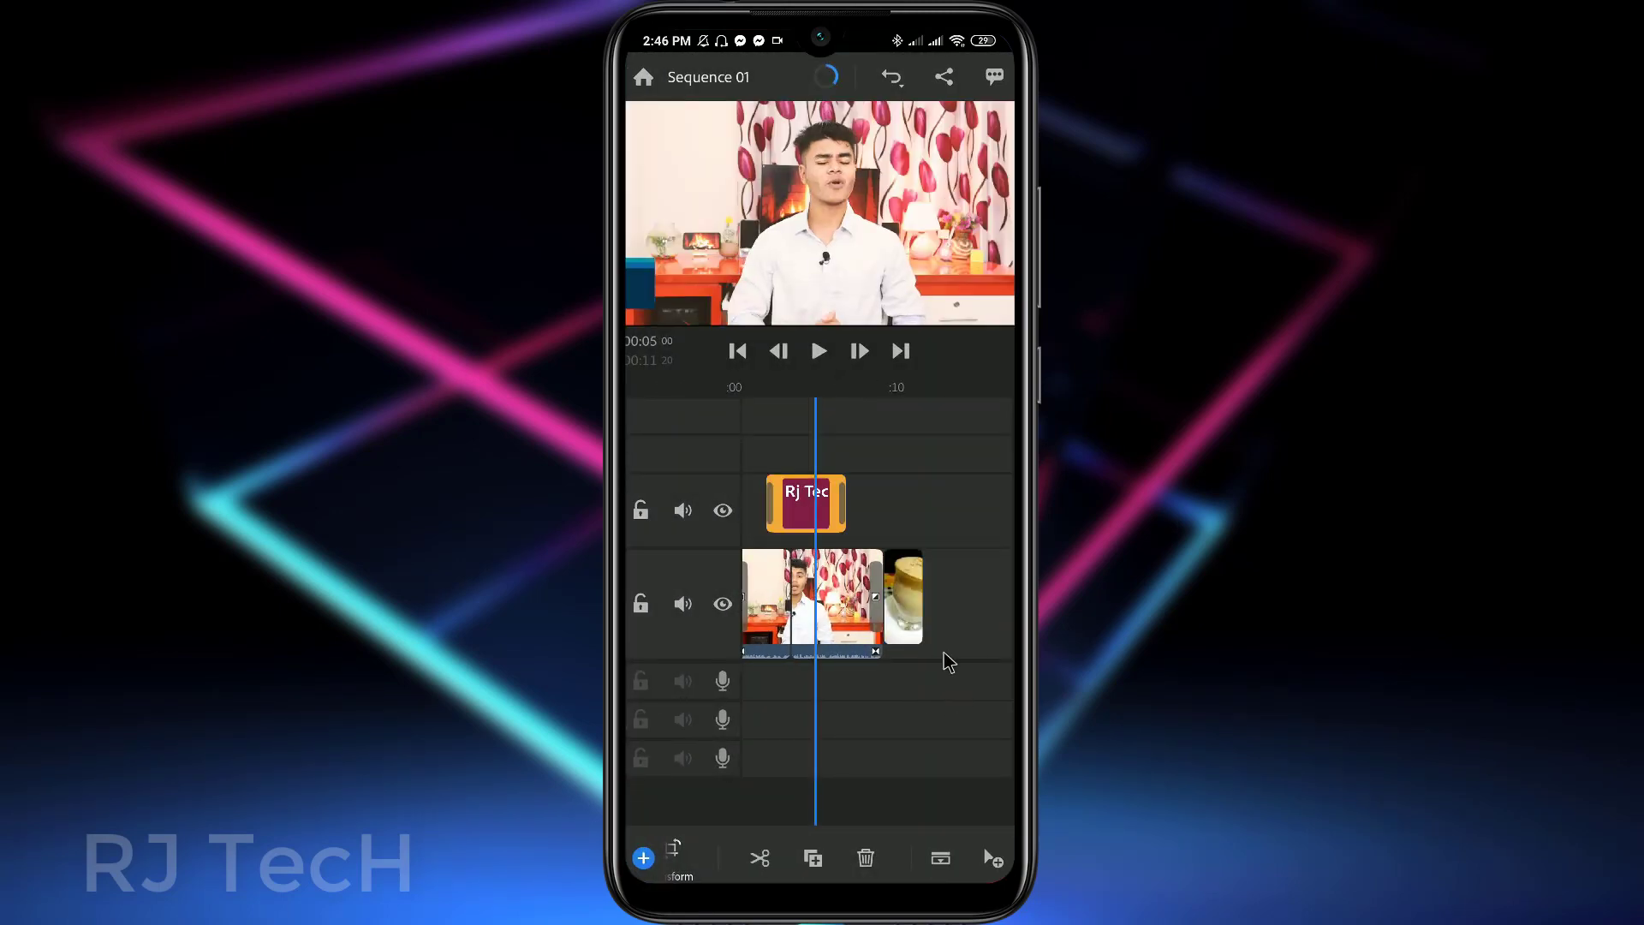
# - Select the new coffee clip and set the playhead to 00:10
pyautogui.moveTo(910, 612); pyautogui.dragTo(895, 528)
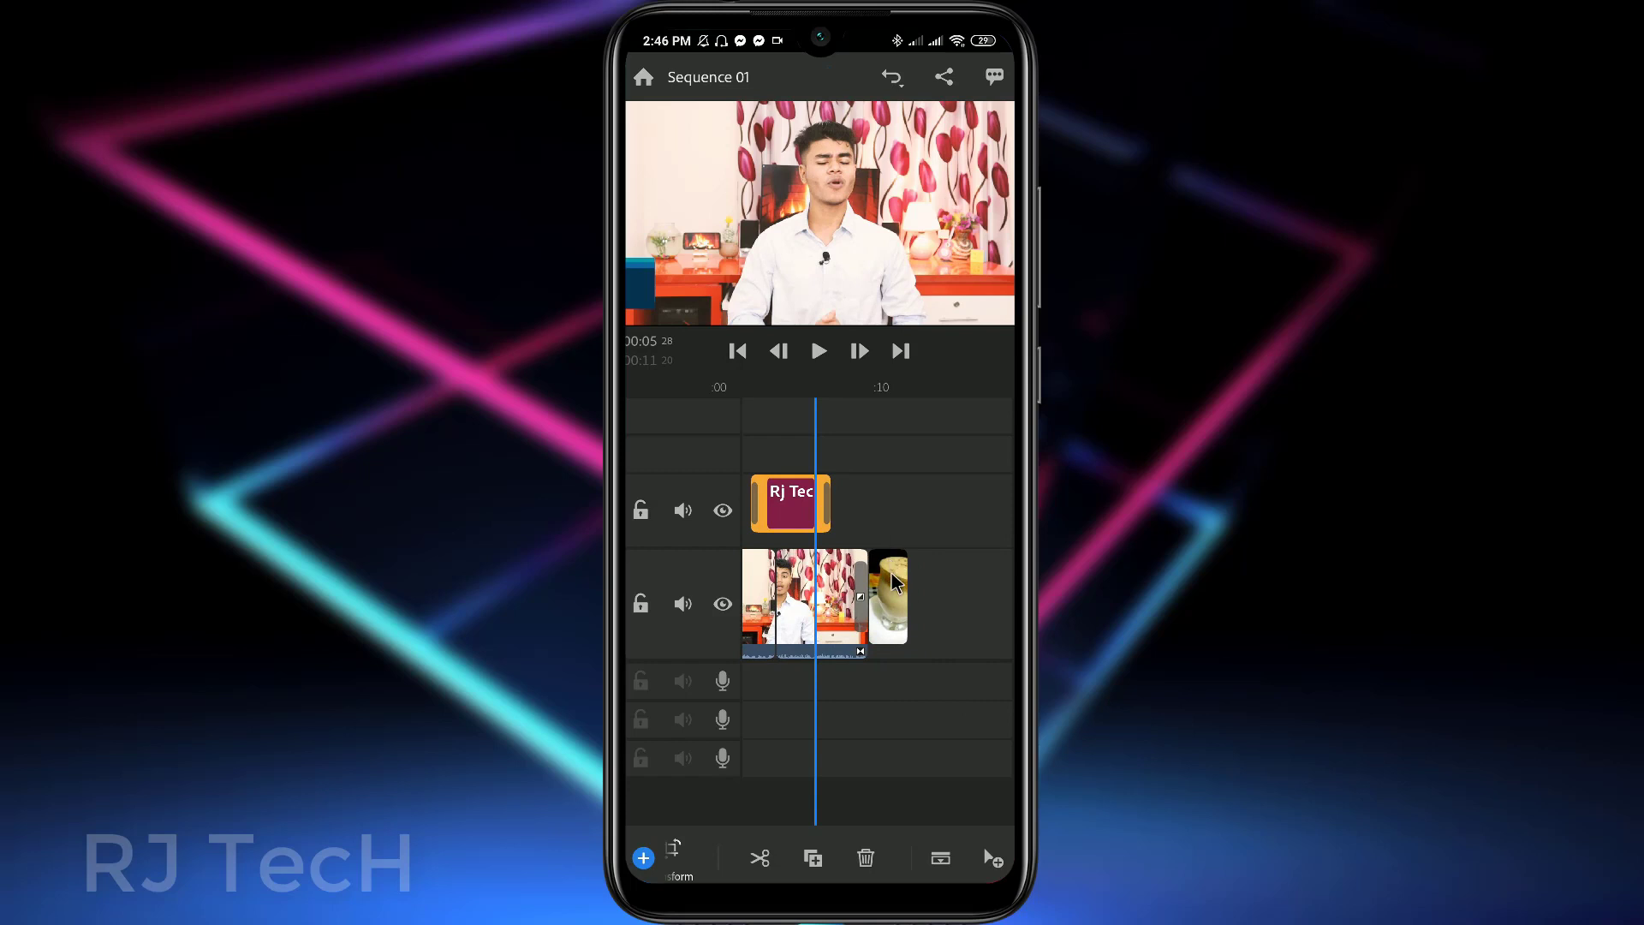
pyautogui.click(895, 582)
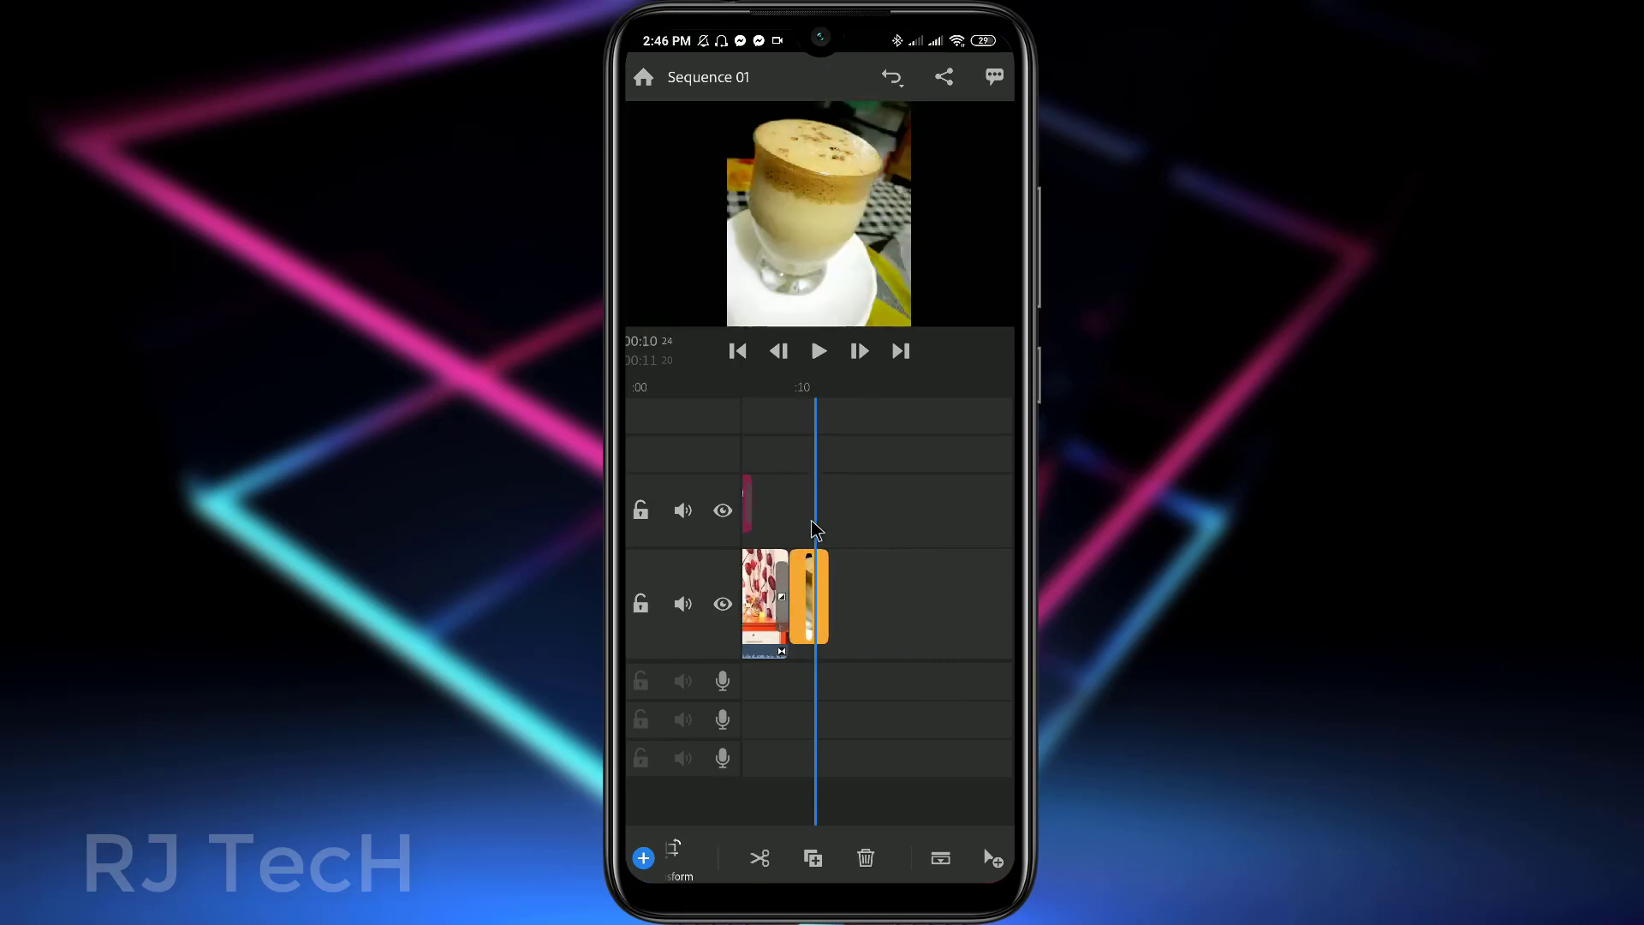
pyautogui.moveTo(815, 599); pyautogui.dragTo(1040, 597)
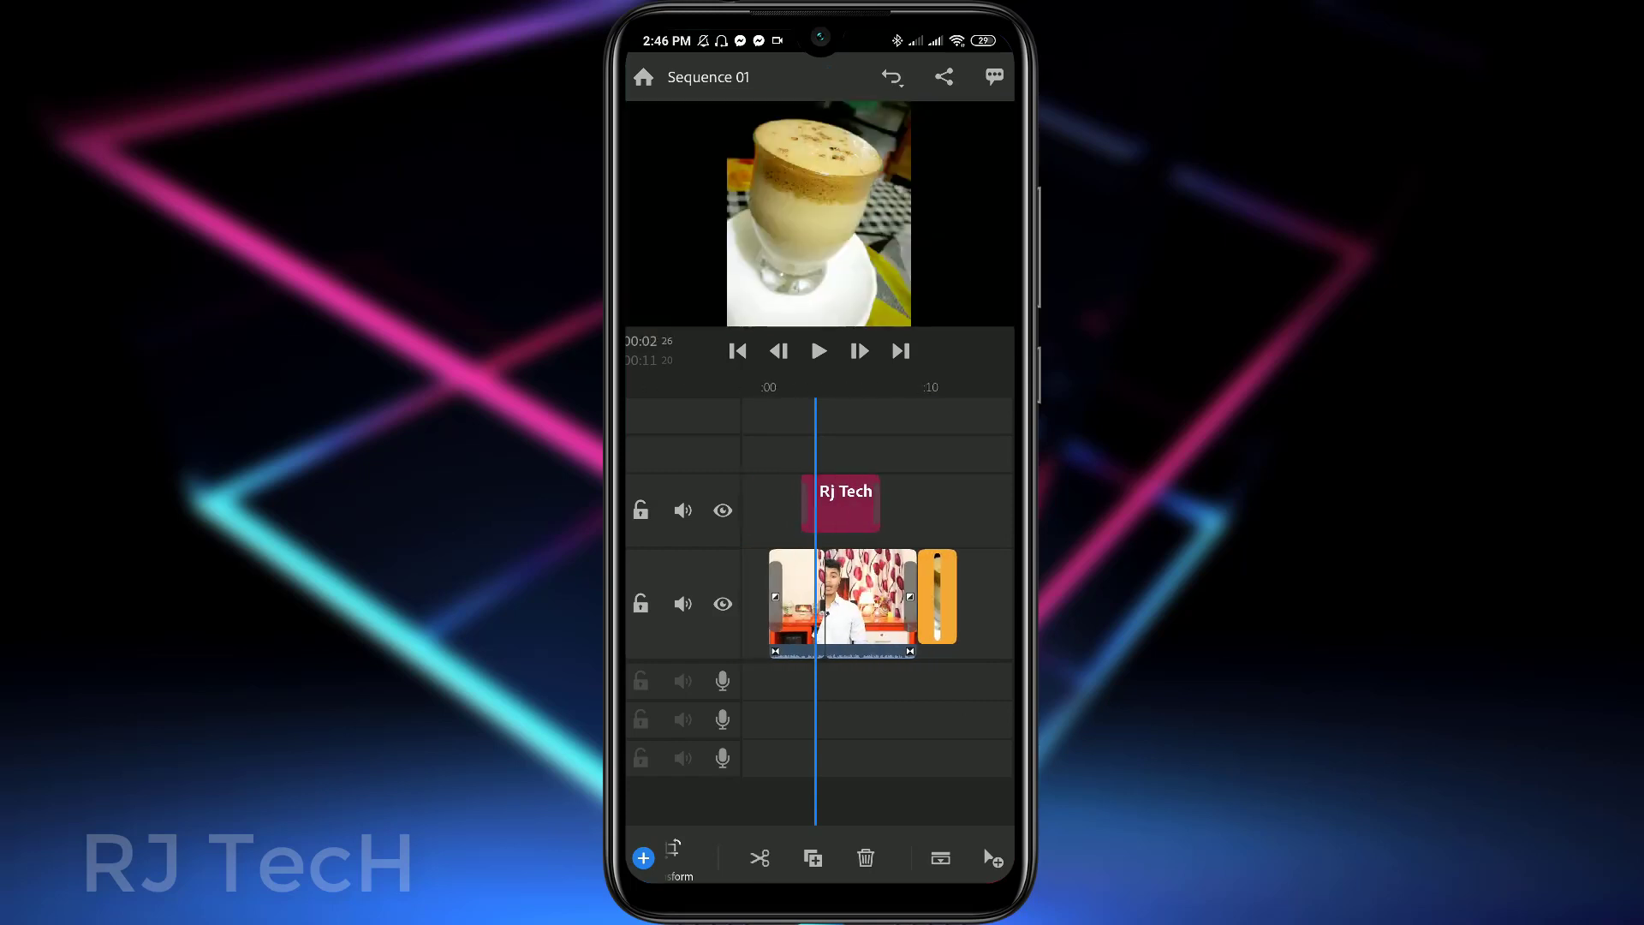
# - Drag the coffee clip onto a new track above the Rj Tech title and preview the overlay
pyautogui.moveTo(936, 574); pyautogui.dragTo(824, 459)
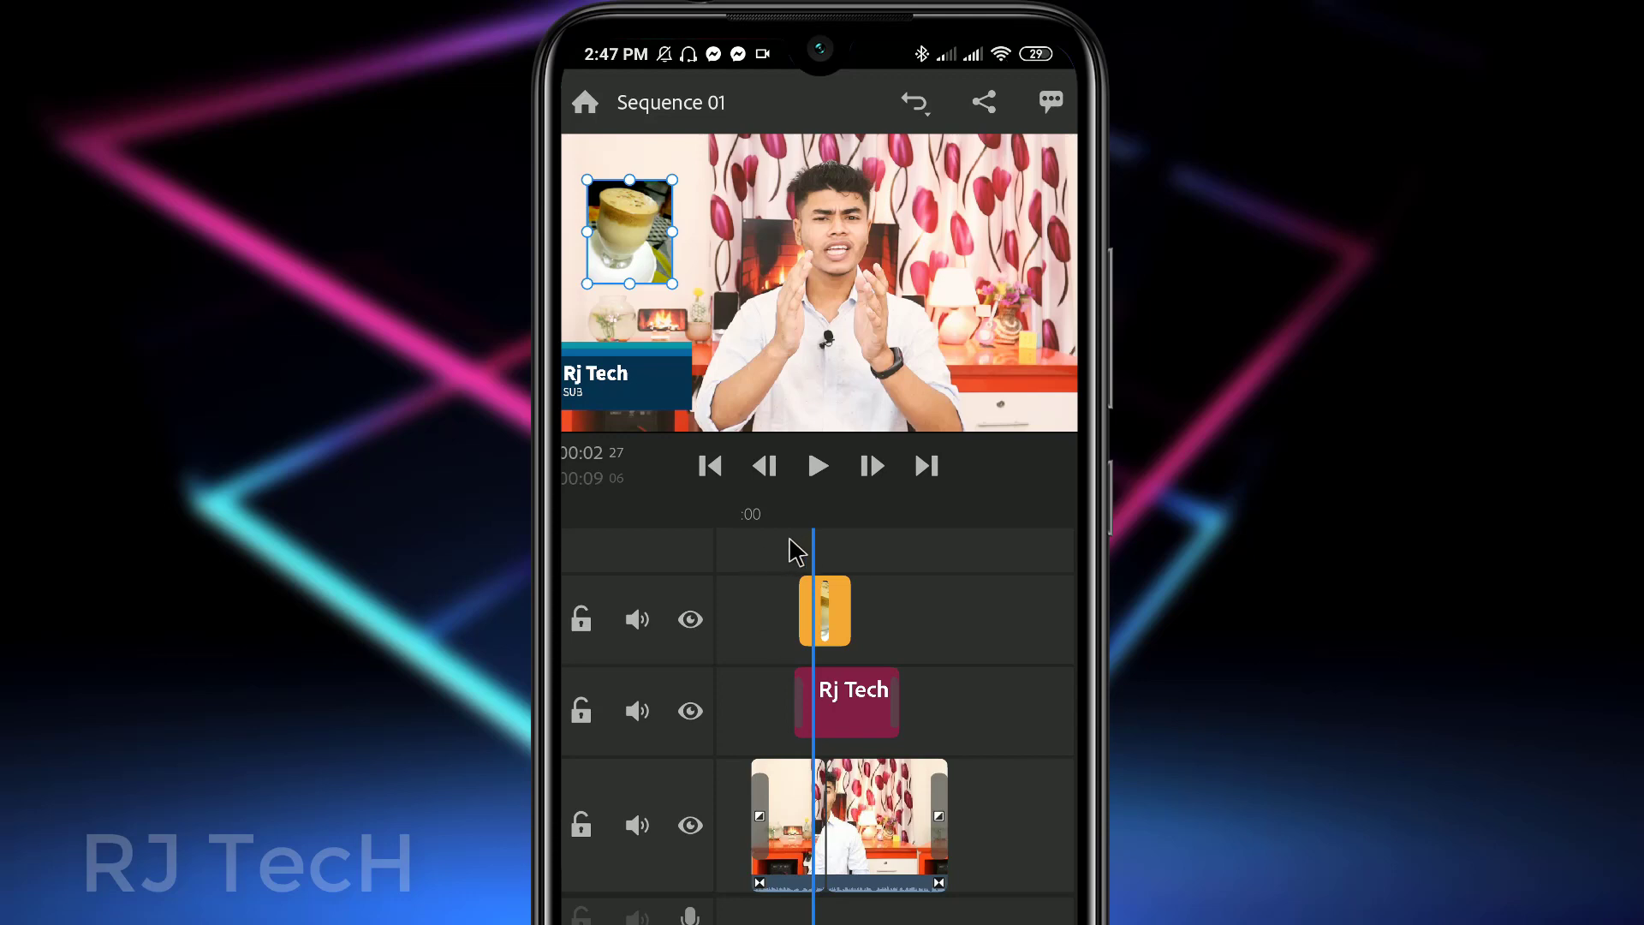
pyautogui.click(797, 550)
pyautogui.click(817, 467)
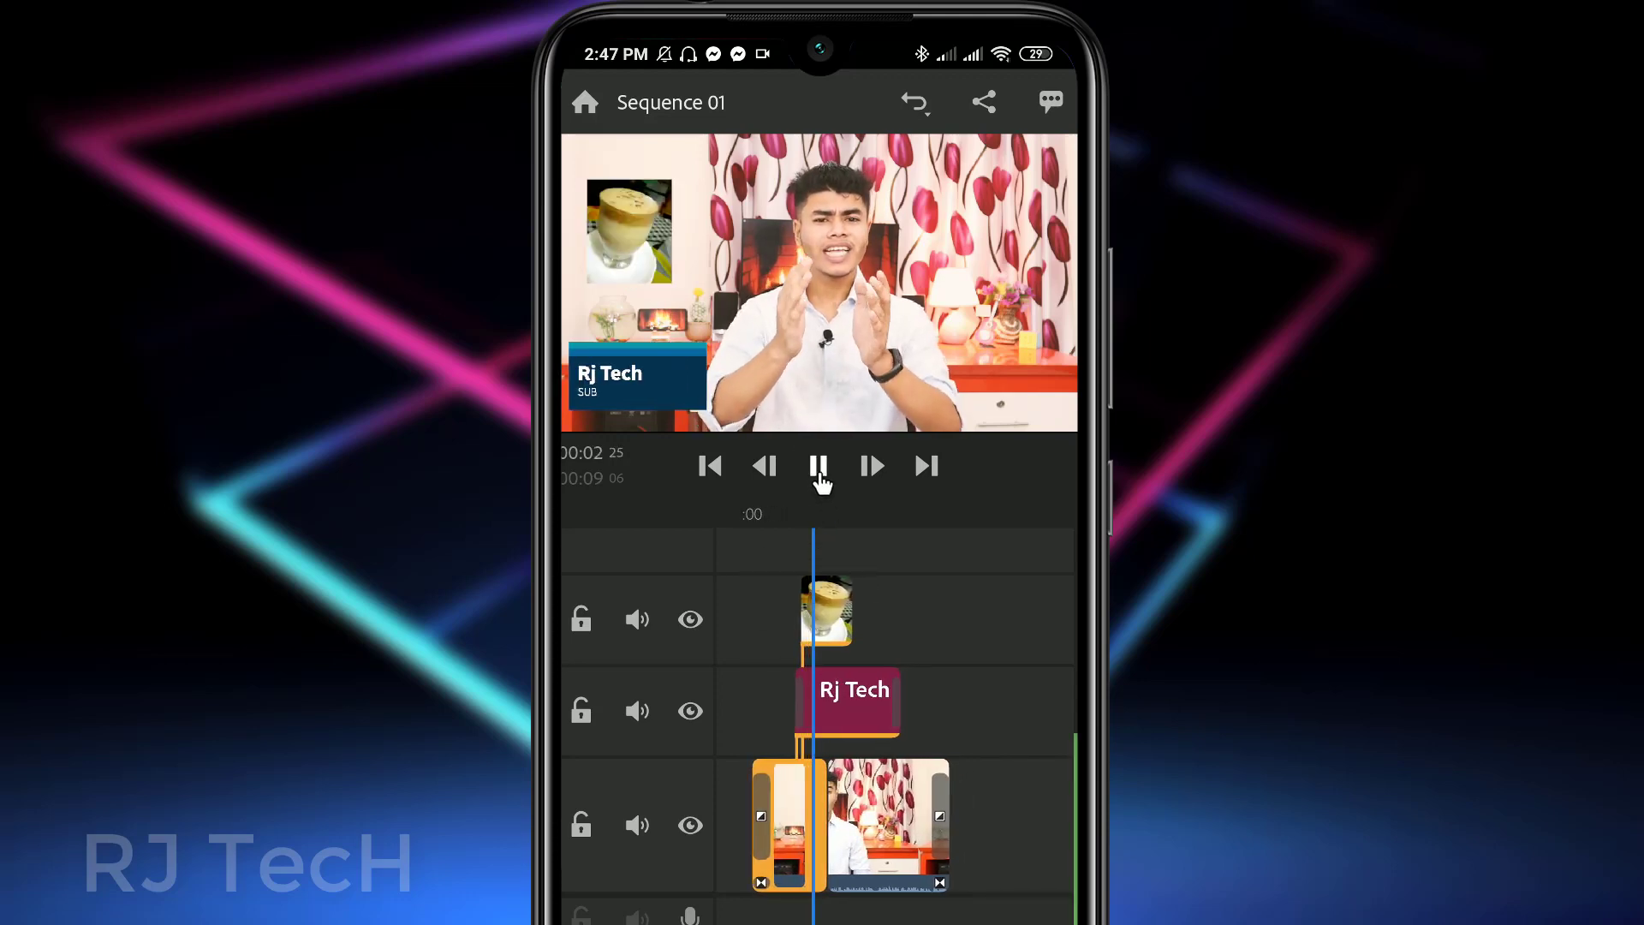
pyautogui.click(817, 470)
pyautogui.click(641, 244)
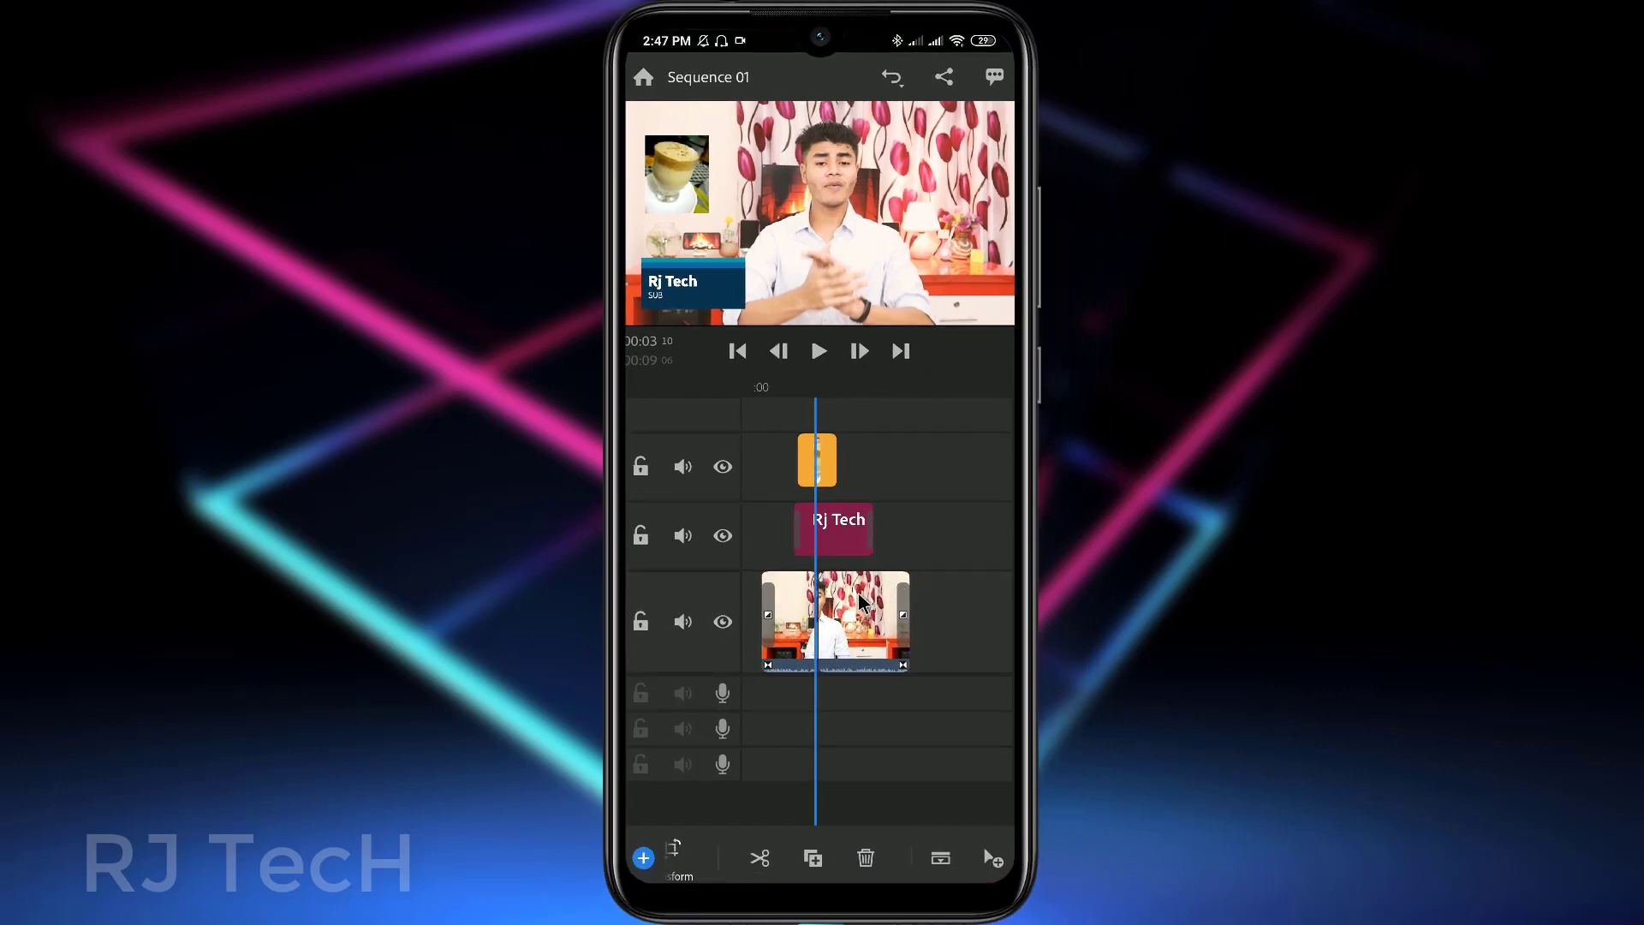
# - Export Sequence 01 from the Ready to Export screen, estimated at 9 MB
pyautogui.click(945, 78)
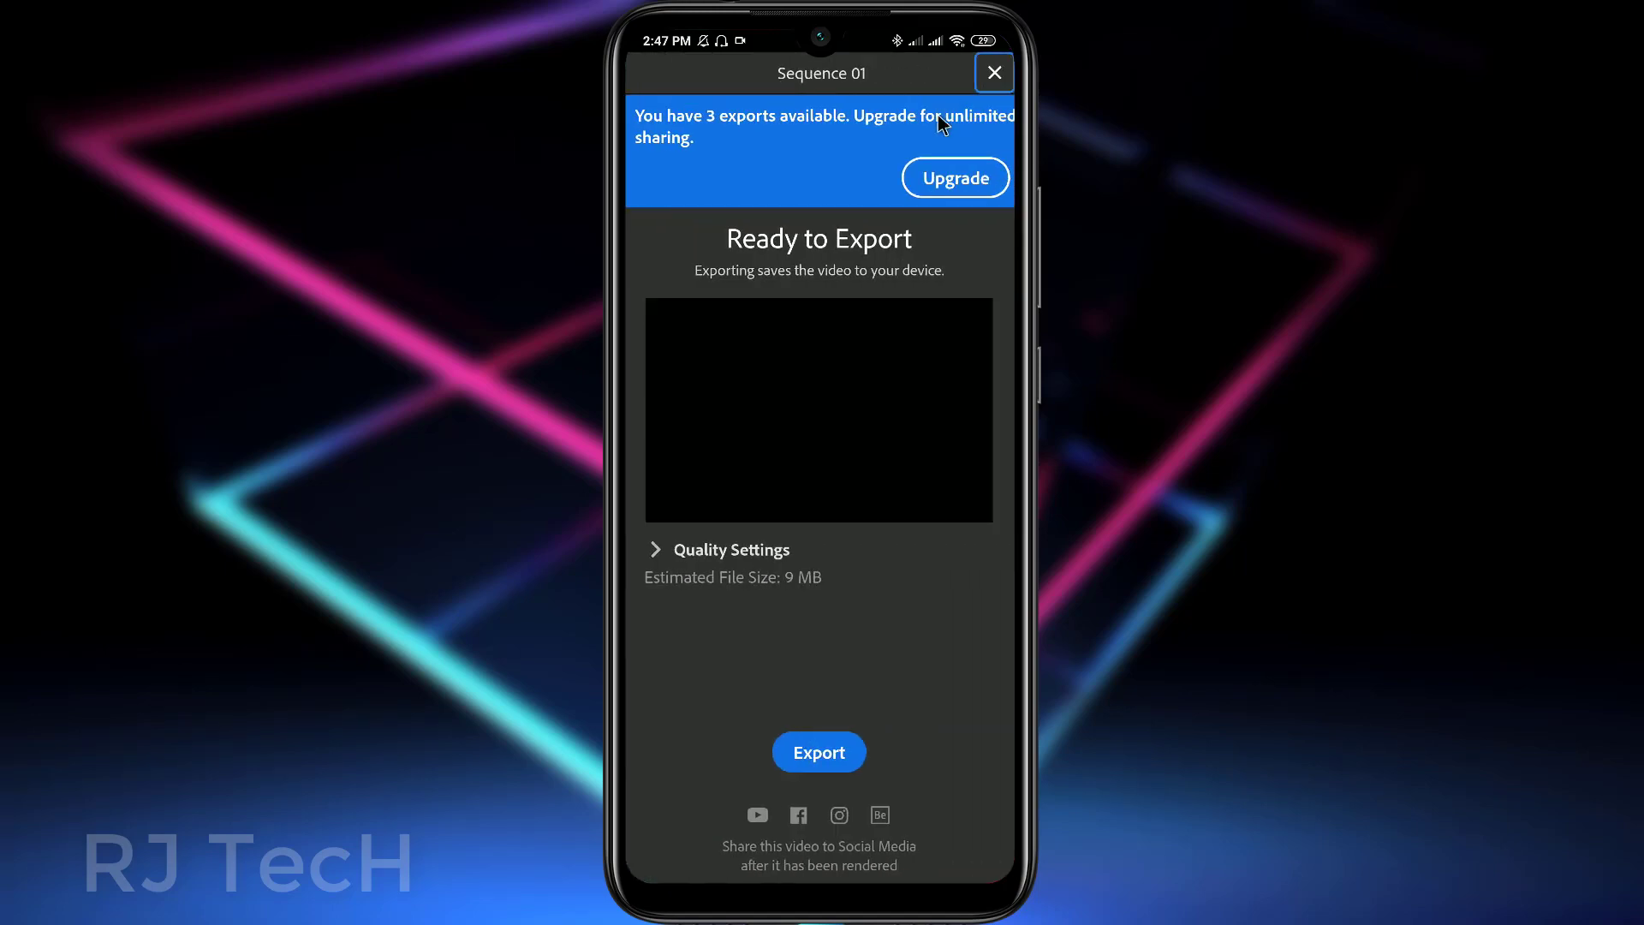
pyautogui.click(821, 753)
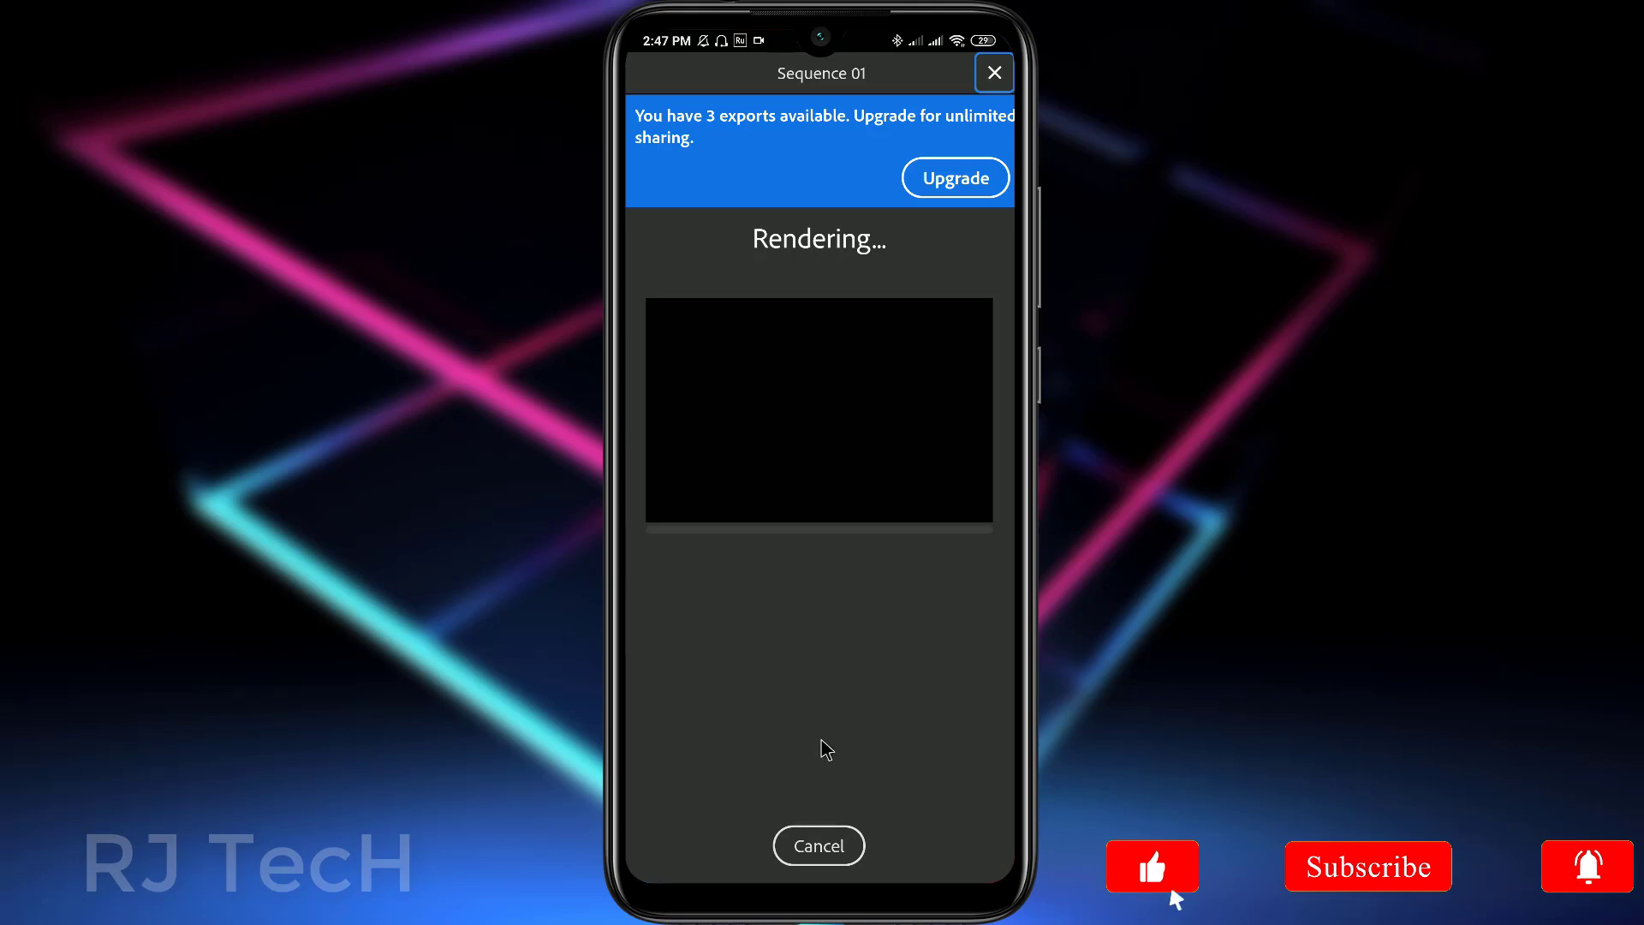